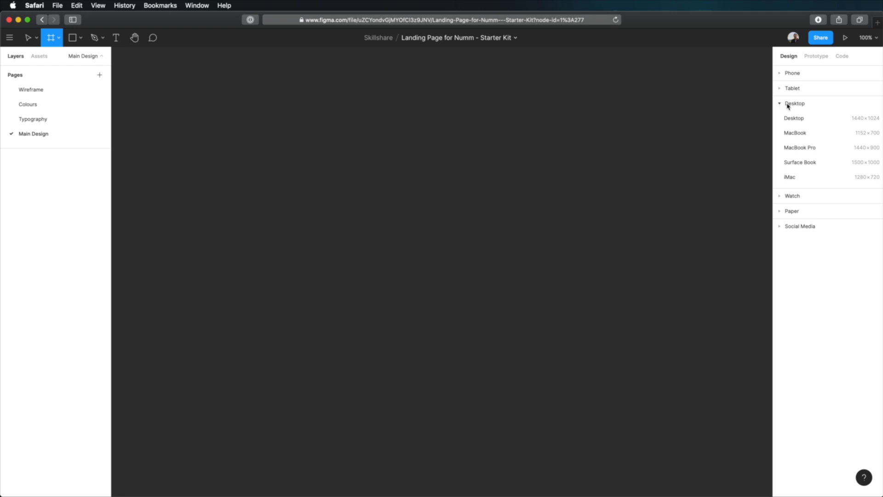
# Step: Review the preset frame sizes for phone, paper, social media and desktop formats
pyautogui.click(779, 89)
pyautogui.click(779, 74)
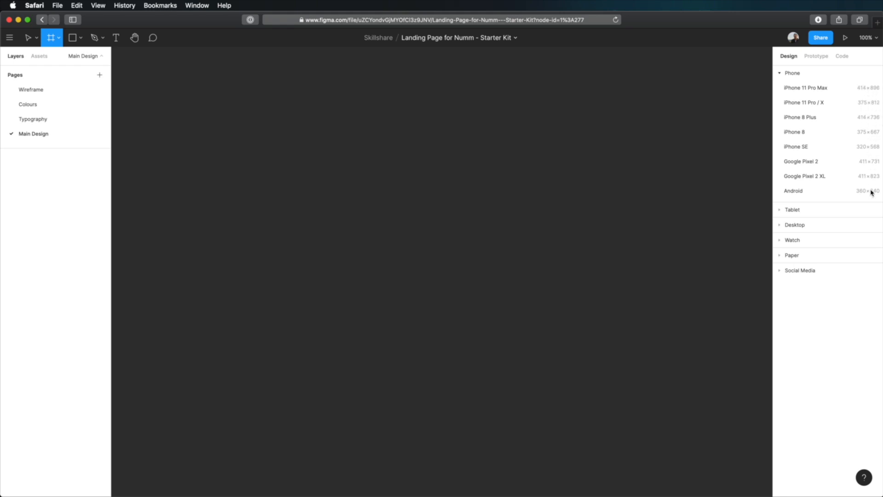
pyautogui.click(780, 255)
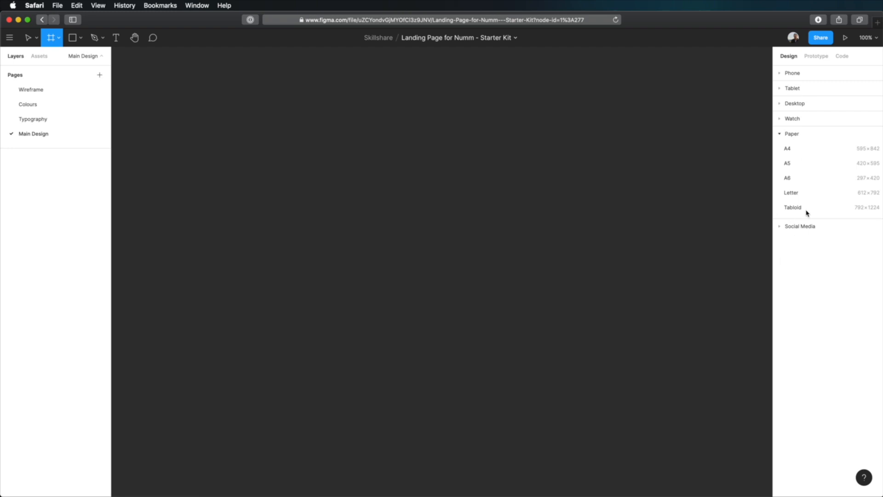
pyautogui.click(779, 227)
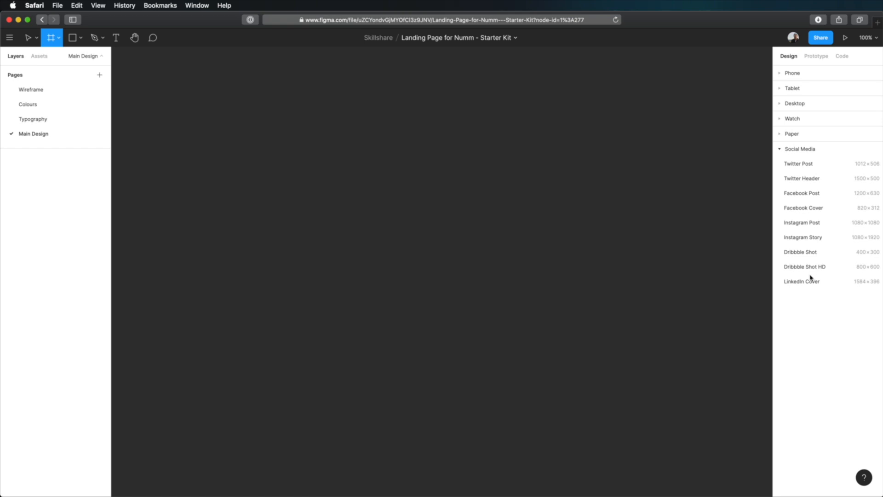
pyautogui.click(780, 104)
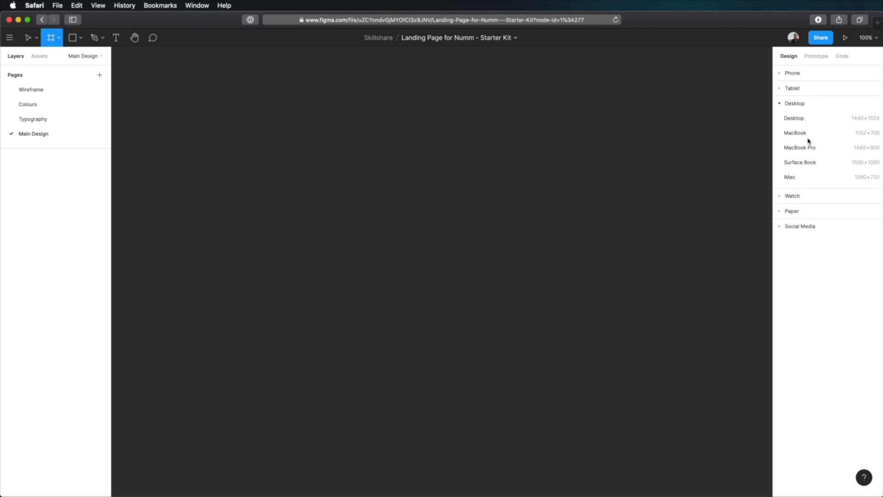
# Step: Draw a portrait frame about 475 × 591 on the empty Main Design canvas
pyautogui.moveTo(290, 113); pyautogui.dragTo(508, 386)
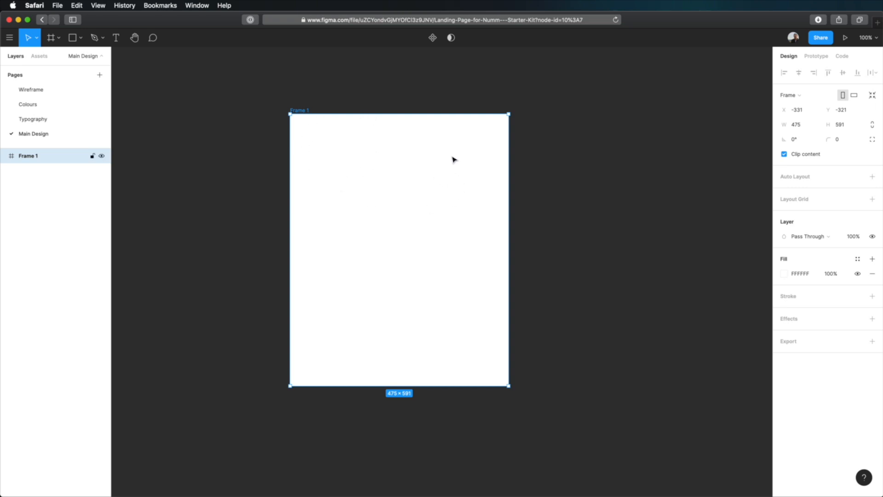
pyautogui.click(351, 70)
pyautogui.click(299, 111)
pyautogui.click(303, 94)
# Step: Set the new frame's width to 1600 and its height to 2000
pyautogui.click(36, 159)
pyautogui.click(811, 128)
pyautogui.write('1600')
pyautogui.press('Tab')
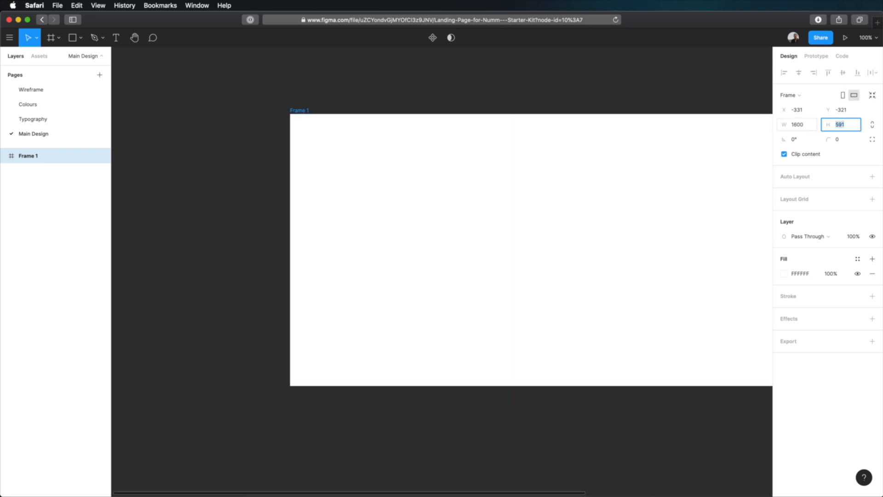
pyautogui.write('2000')
pyautogui.press('Tab')
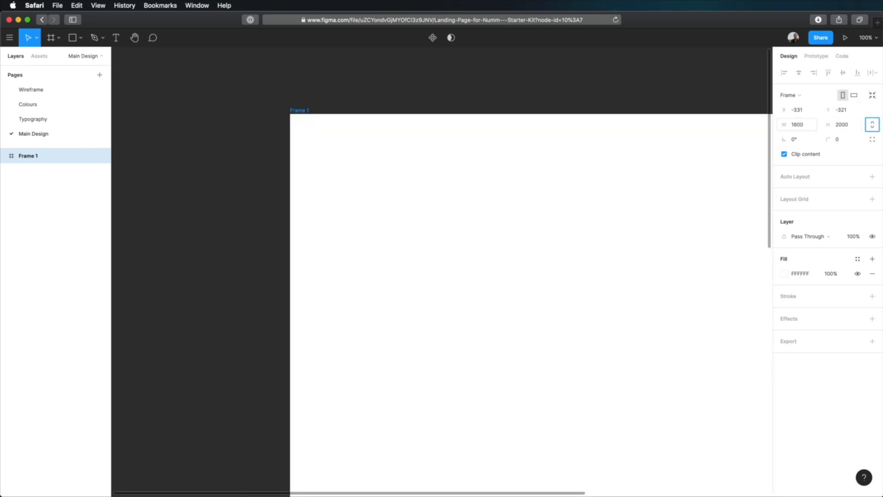
pyautogui.click(727, 92)
pyautogui.click(88, 156)
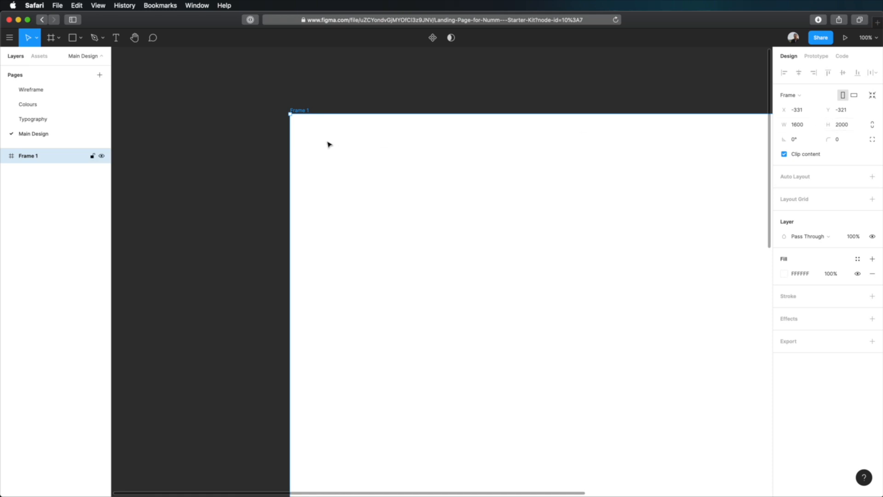
# Step: Rename the frame as Desktop
pyautogui.doubleClick(301, 113)
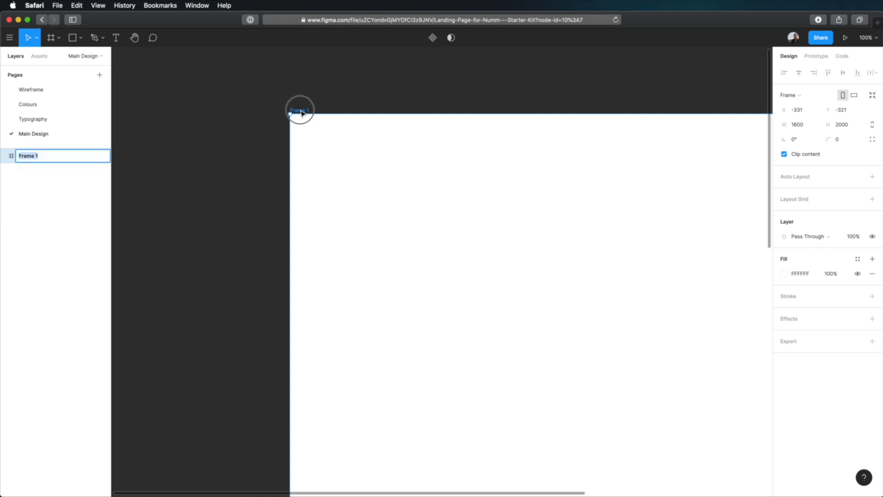
pyautogui.click(233, 120)
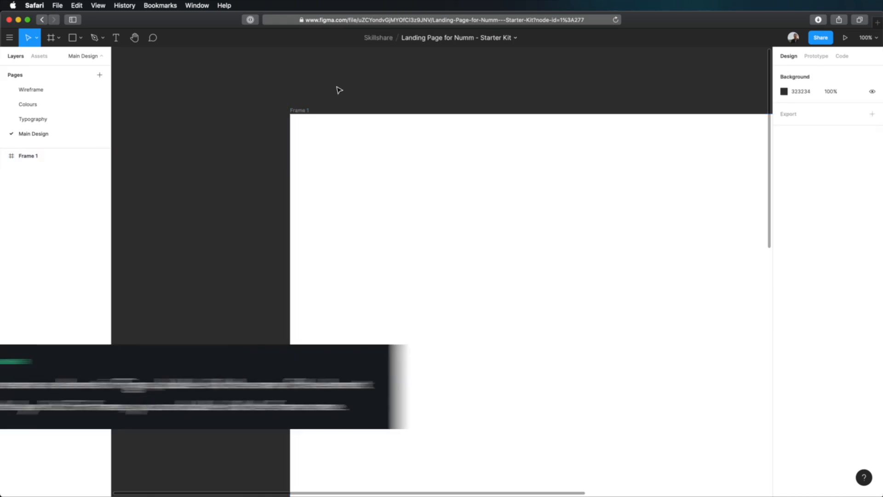
pyautogui.doubleClick(24, 156)
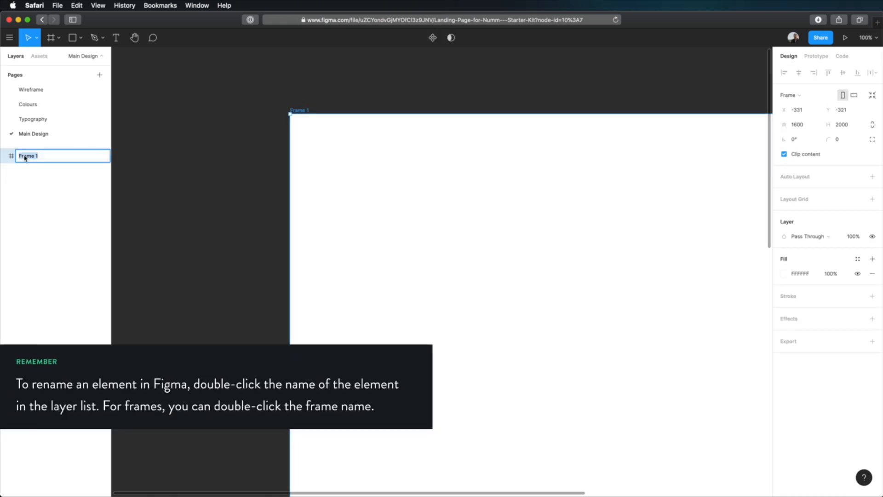
pyautogui.write('Desk')
pyautogui.press('Return')
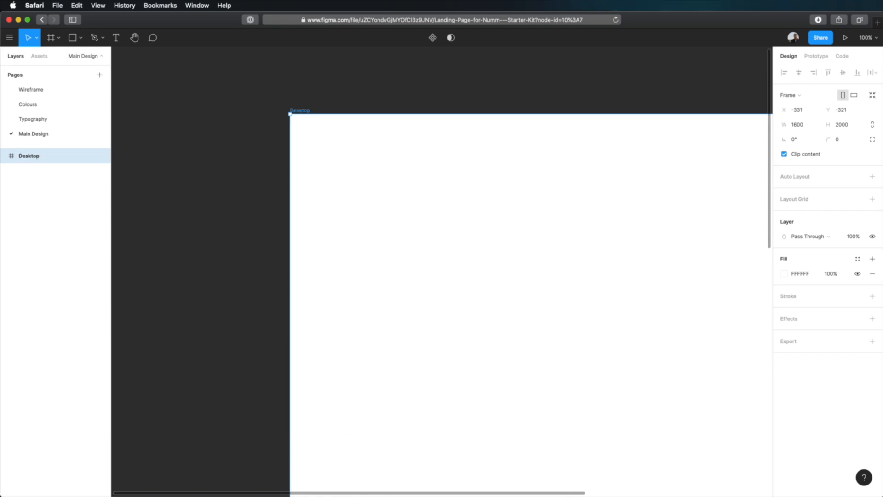
# Step: Add a layout grid to the Desktop frame, undoing the first one and adding it again
pyautogui.hotkey('shift', '1')
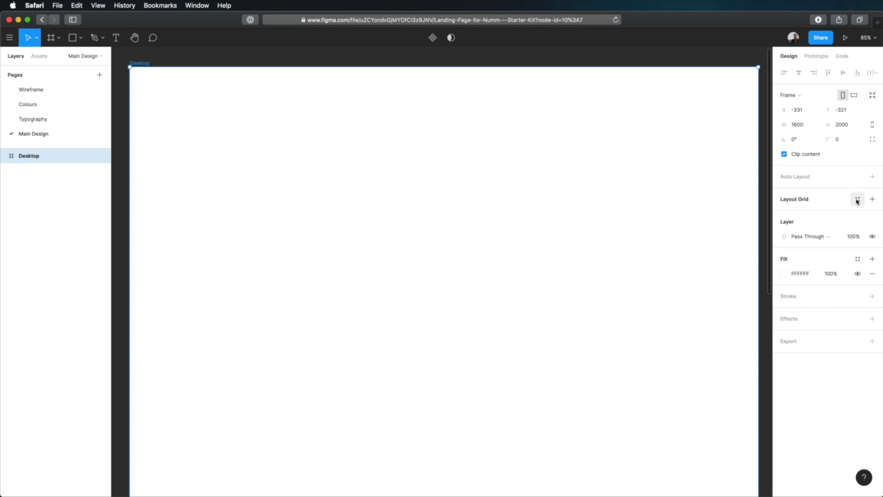
pyautogui.click(815, 201)
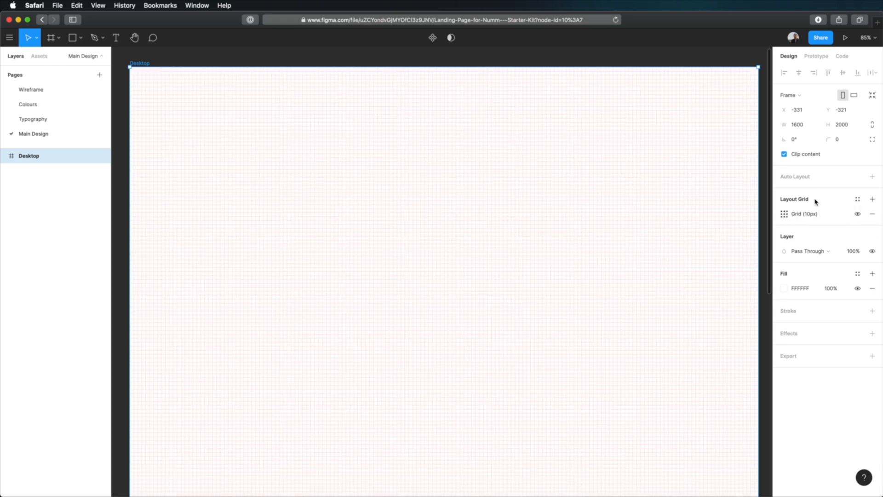
pyautogui.press('super+z')
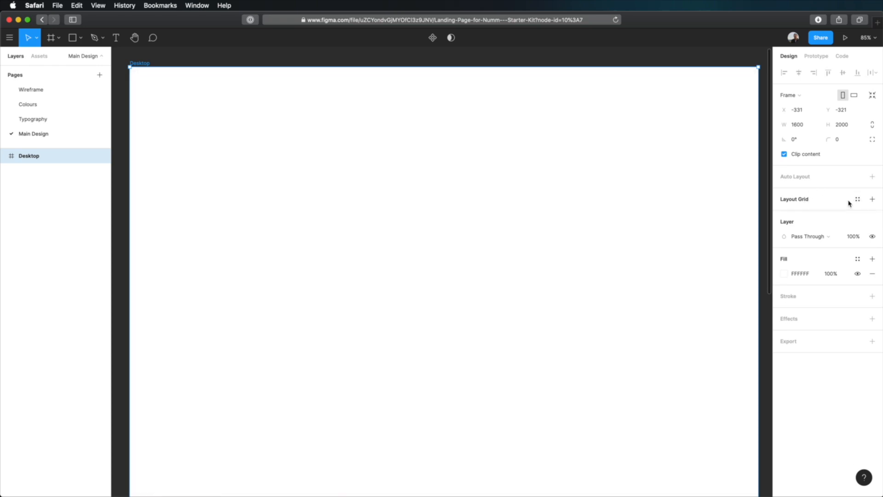
pyautogui.click(871, 200)
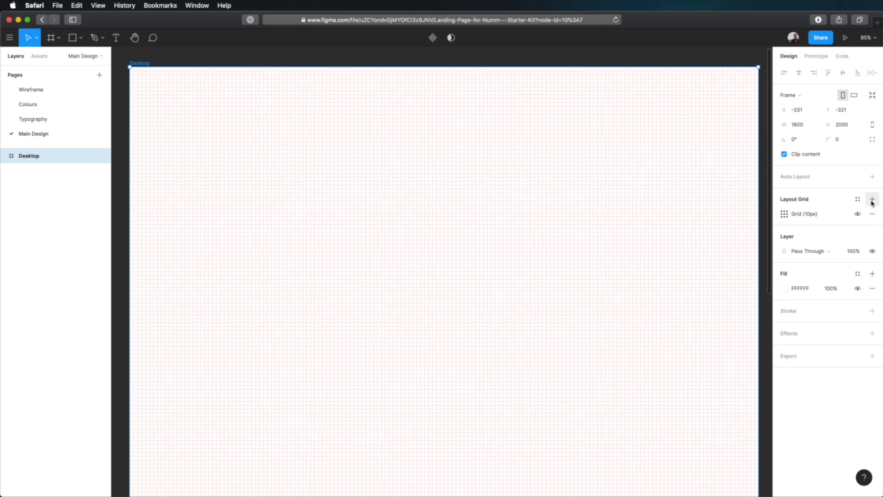
# Step: Change the layout grid type from a uniform grid to Columns, trying Rows before returning to Columns
pyautogui.click(784, 214)
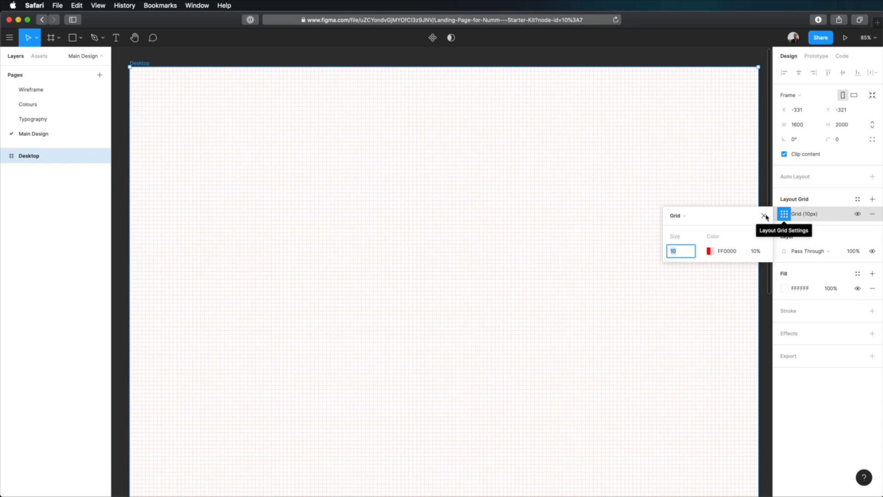
pyautogui.click(690, 216)
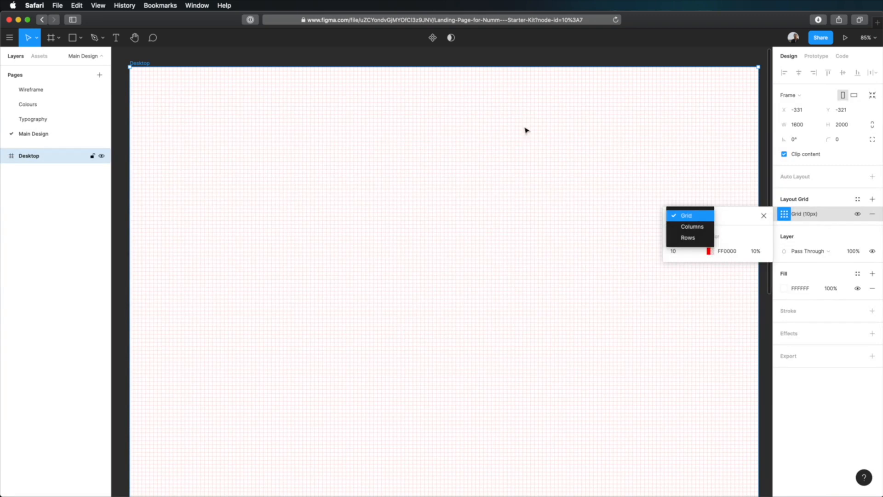
pyautogui.click(694, 227)
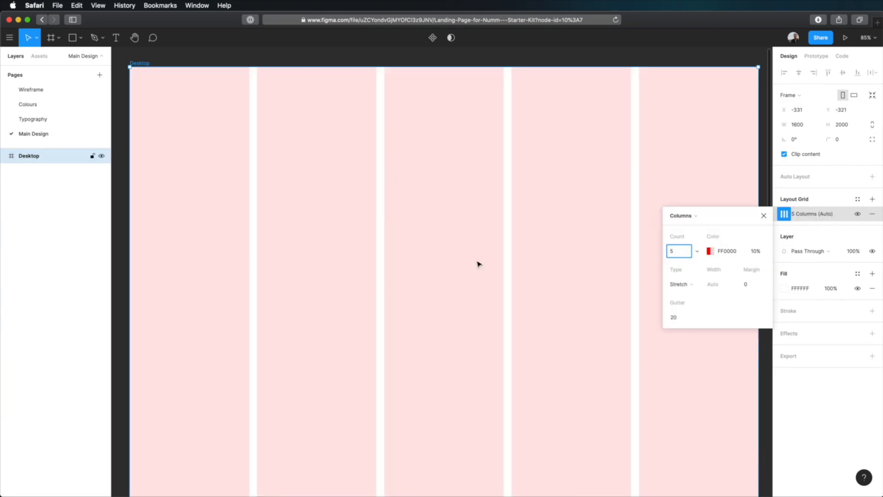
pyautogui.click(695, 216)
pyautogui.click(696, 225)
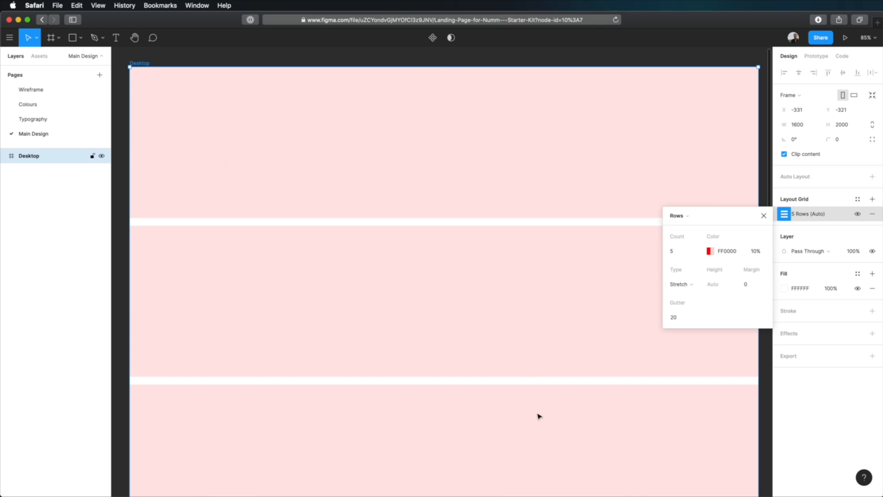
pyautogui.click(680, 216)
pyautogui.click(692, 205)
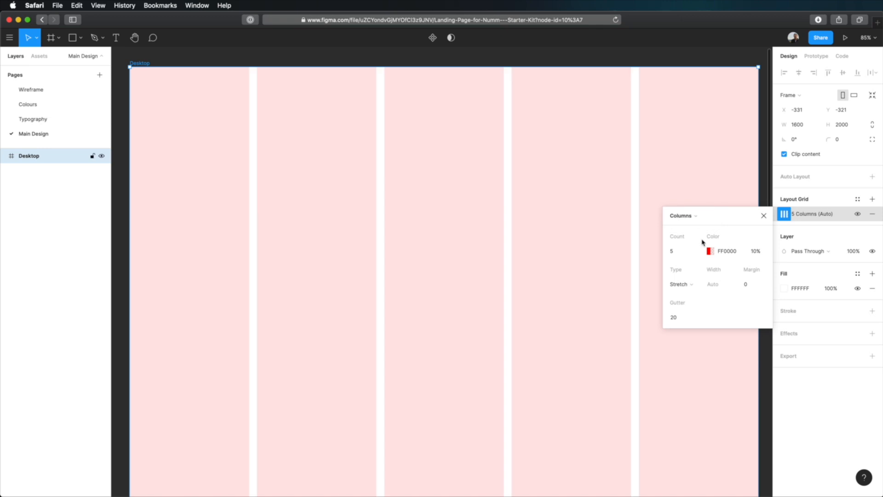
# Step: Set the column grid's count to 12 and its colour to blue 00A3FF
pyautogui.click(679, 253)
pyautogui.write('12')
pyautogui.press('Tab')
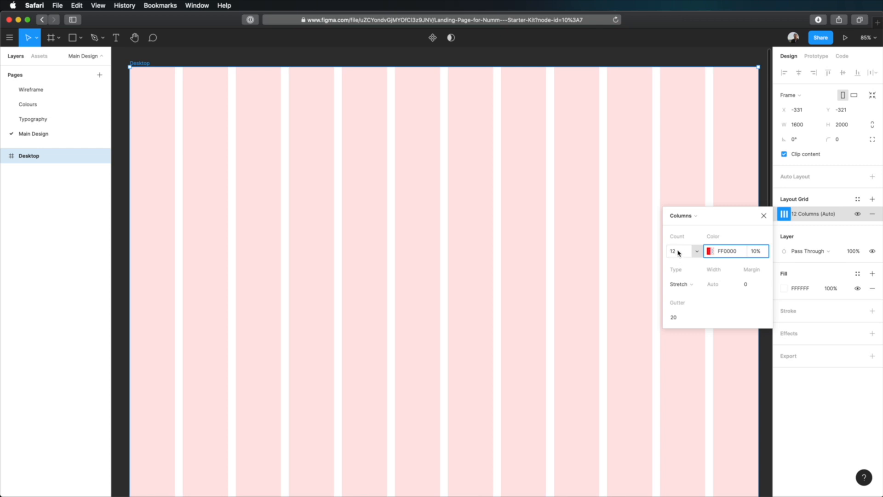
pyautogui.click(710, 253)
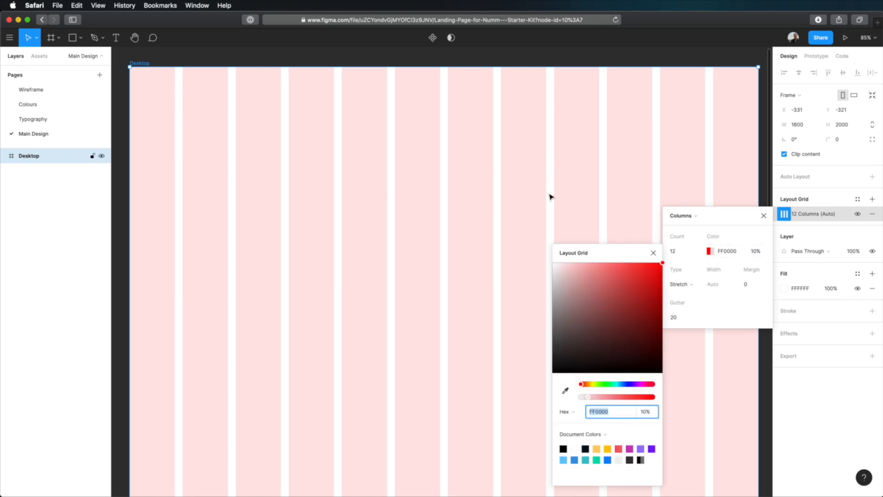
pyautogui.moveTo(617, 385); pyautogui.dragTo(621, 385)
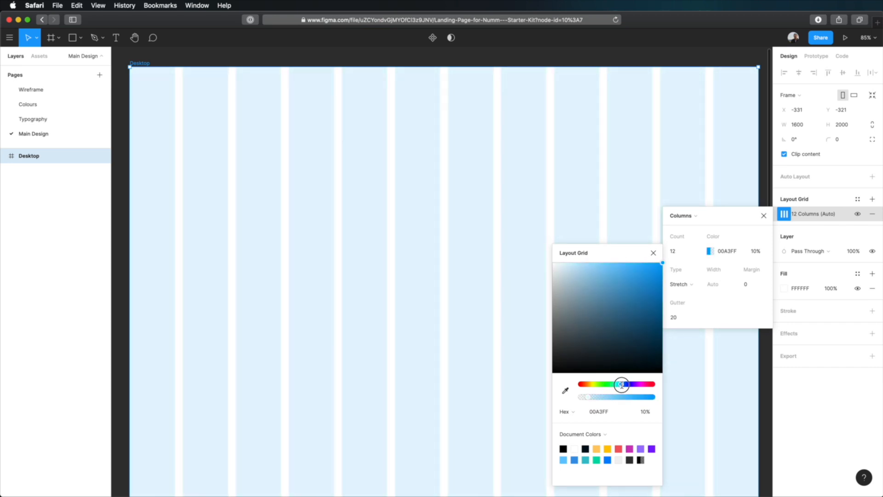
pyautogui.click(653, 253)
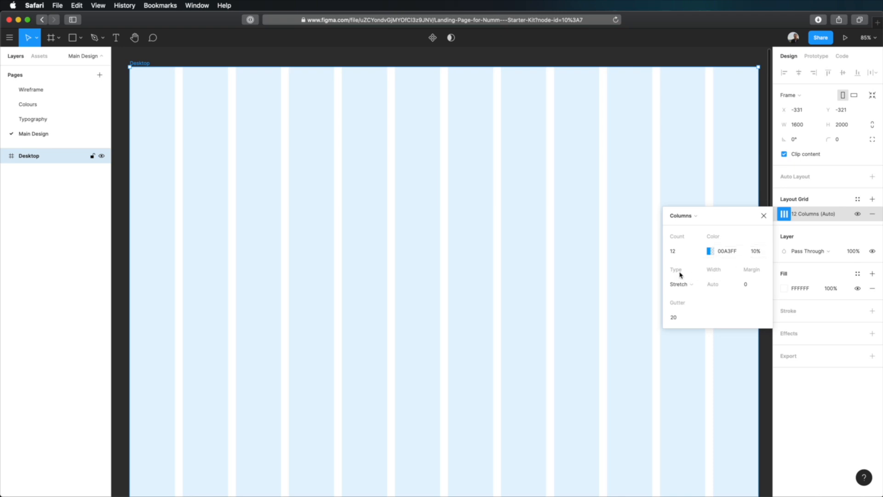
# Step: Centre the column grid with a column width of 72 and a gutter of 32, and close its settings
pyautogui.click(685, 285)
pyautogui.click(689, 273)
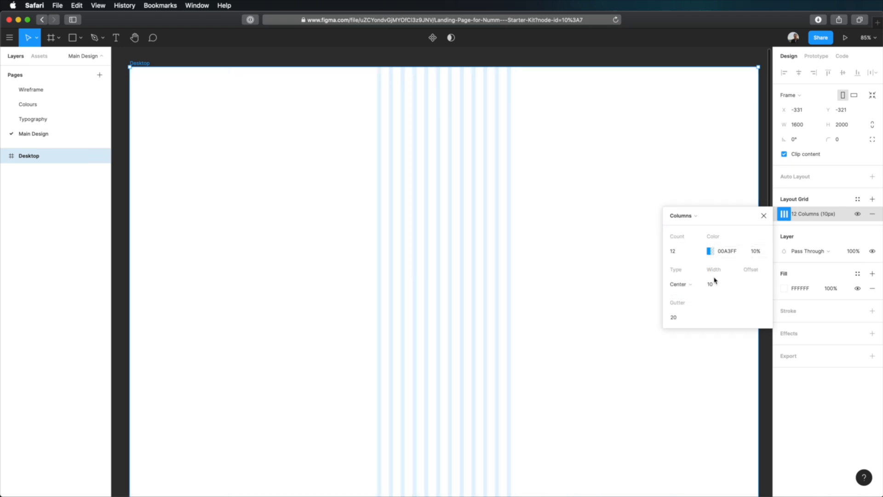
pyautogui.click(714, 284)
pyautogui.write('72')
pyautogui.press('Tab')
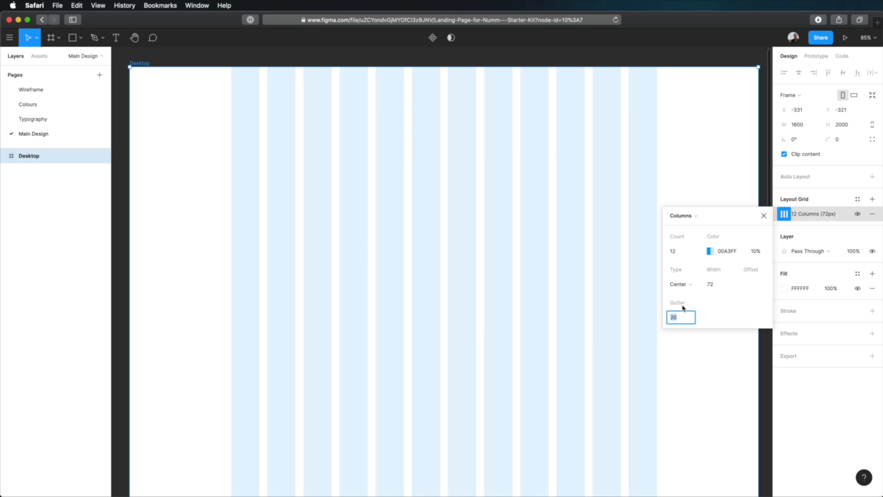
pyautogui.write('32')
pyautogui.press('Tab')
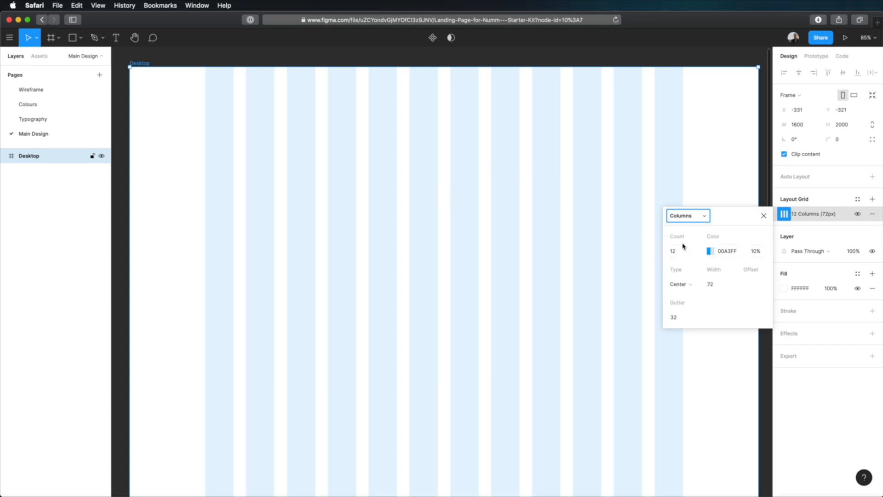
pyautogui.click(763, 216)
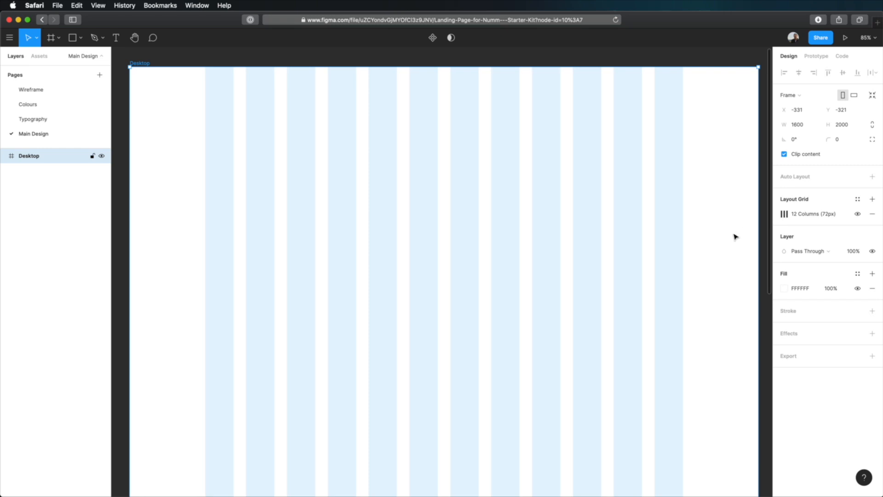
# Step: Hide and show the Desktop frame's column grid, and repeatedly toggle layout grid display for the whole canvas
pyautogui.click(858, 214)
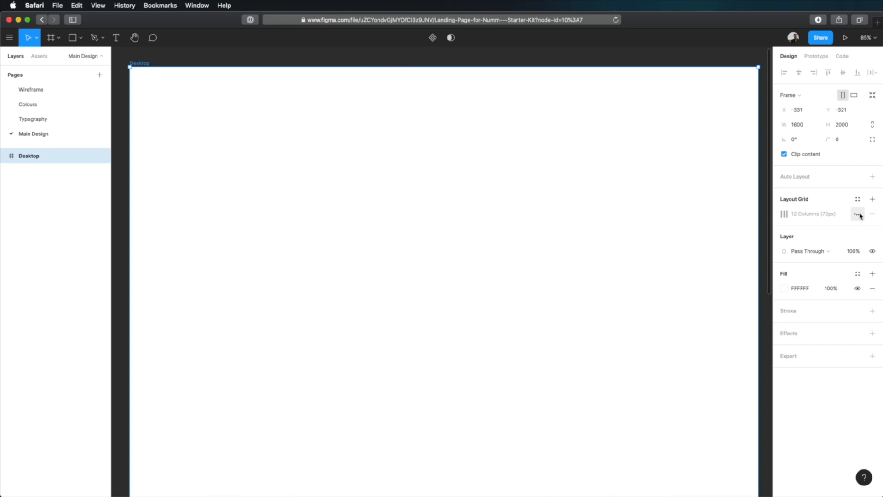
pyautogui.click(859, 215)
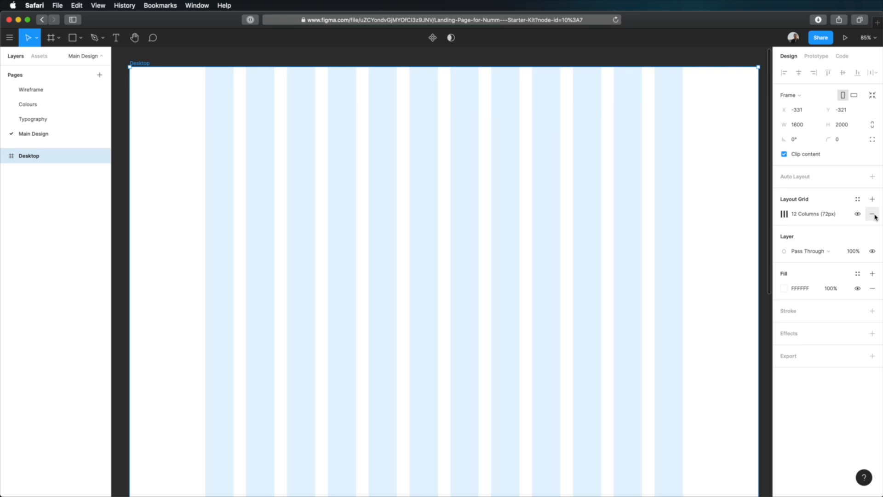
pyautogui.click(716, 59)
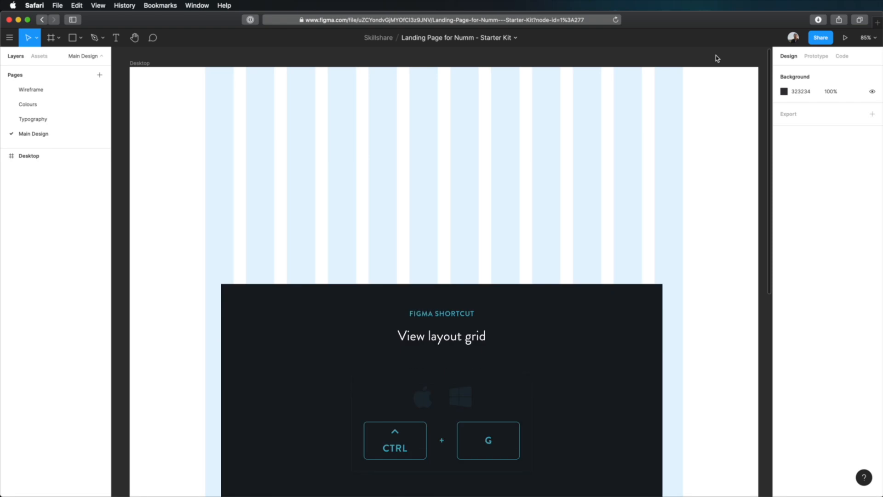
pyautogui.hotkey('ctrl', 'g')
pyautogui.hotkey('ctrl', 'g')
pyautogui.hotkey('ctrl', 'g')
pyautogui.hotkey('ctrl', 'g')
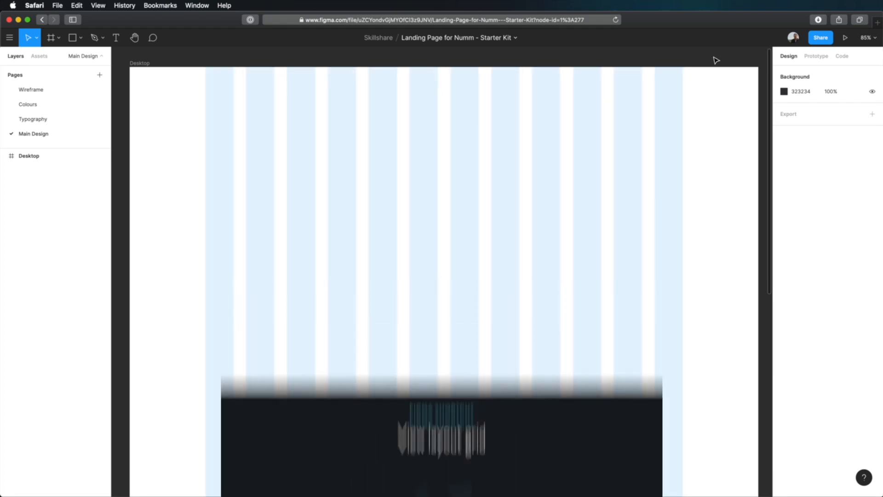
# Step: Hide the layout grids for the whole canvas and show them again
pyautogui.scroll(-1, 716, 97)
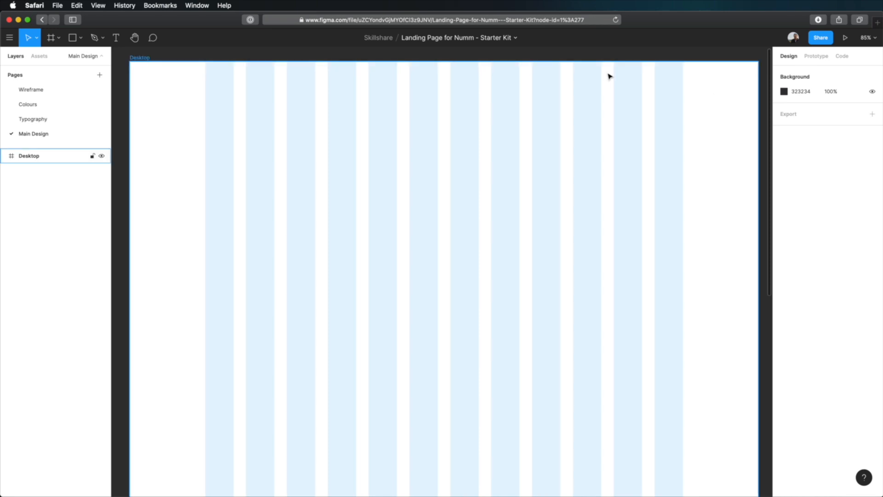
pyautogui.click(10, 38)
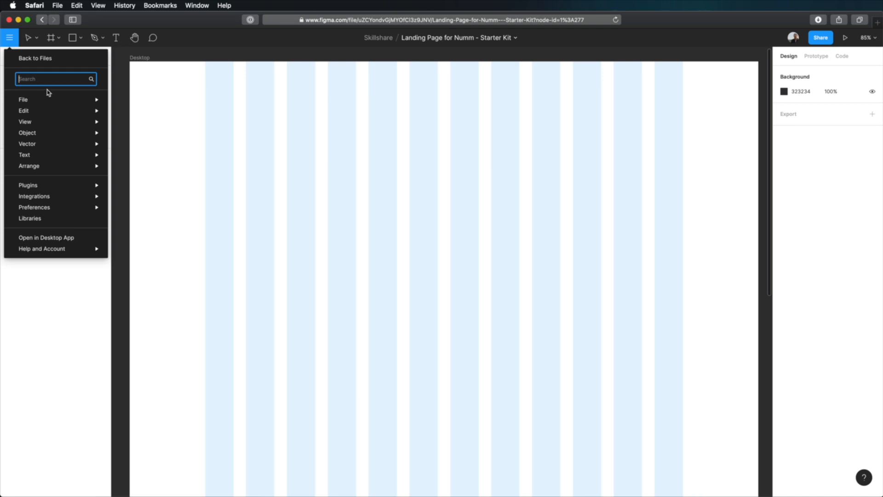
pyautogui.moveTo(71, 122)
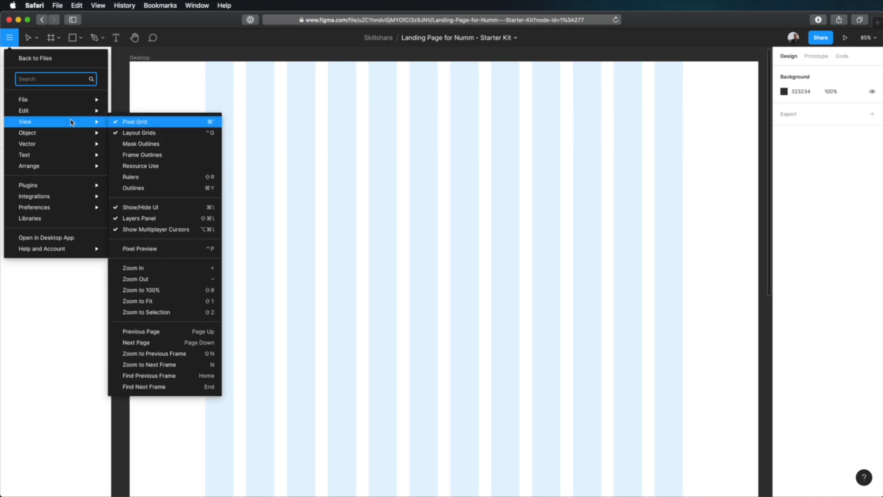
pyautogui.click(152, 134)
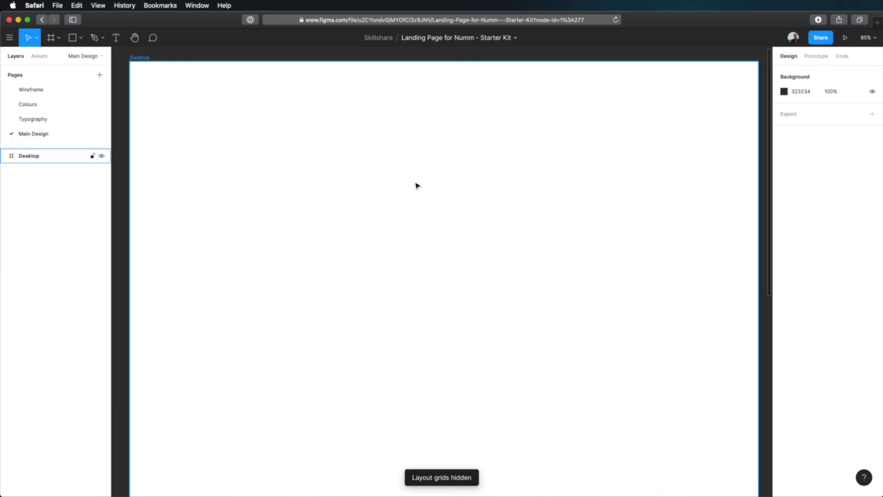
pyautogui.hotkey('ctrl', 'g')
pyautogui.click(757, 131)
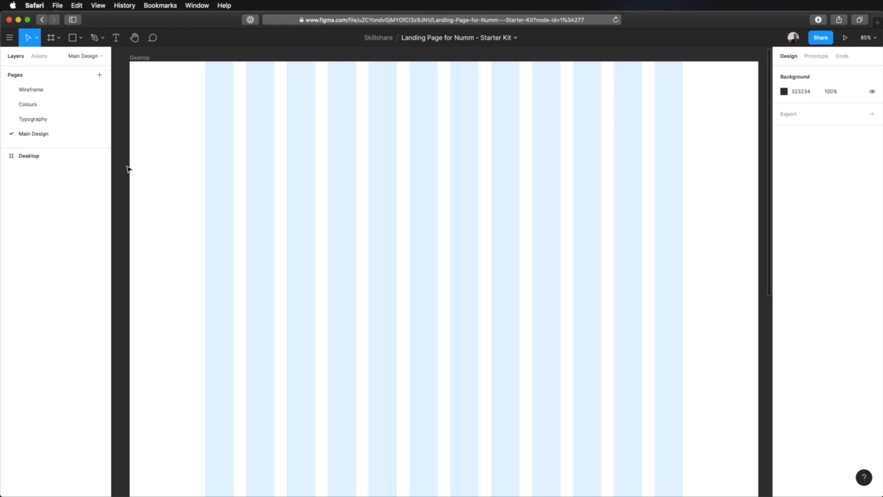
# Step: Switch back and forth through the Wireframe, Colours, Typography and Main Design pages to review their contents
pyautogui.click(48, 90)
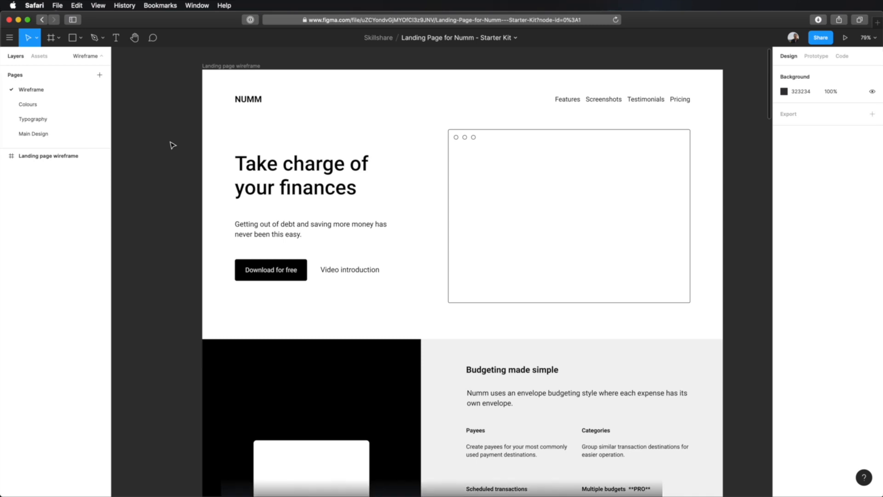
pyautogui.press('pagedown')
pyautogui.press('pagedown')
pyautogui.press('pagedown')
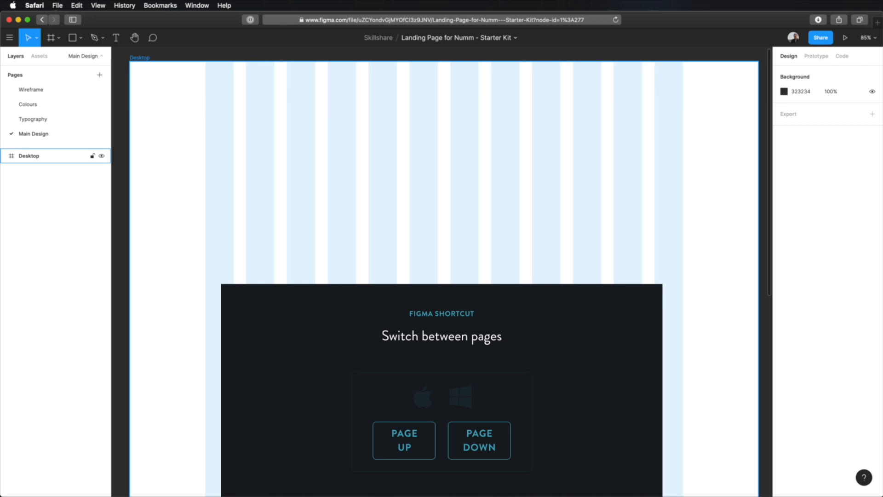
pyautogui.press('pageup')
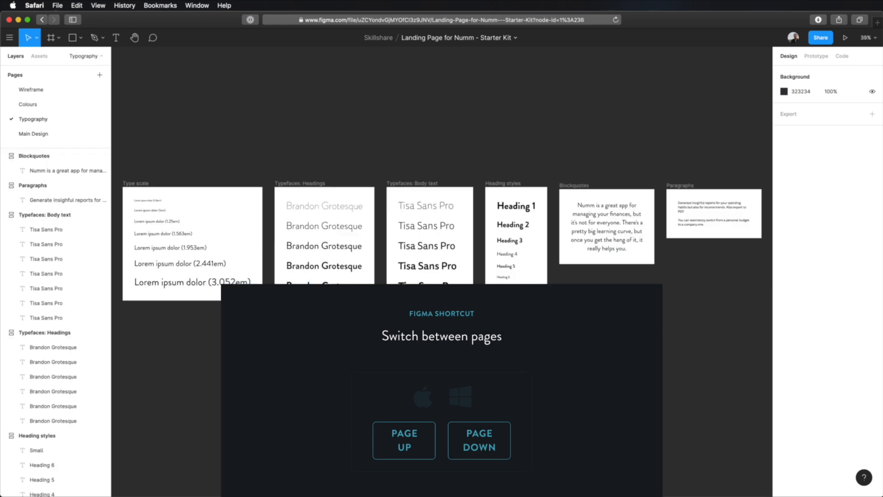
pyautogui.press('pageup')
pyautogui.press('pageup')
pyautogui.press('pagedown')
pyautogui.press('pagedown')
pyautogui.press('pagedown')
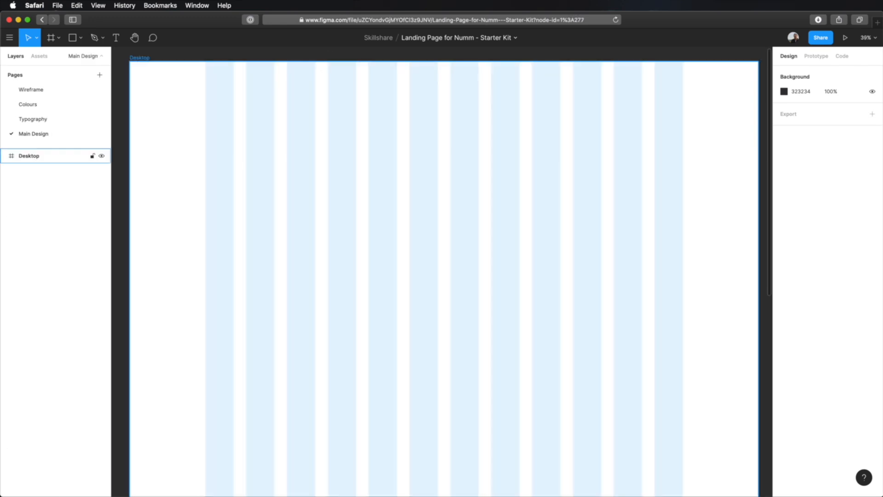
pyautogui.press('pageup')
pyautogui.press('pageup')
pyautogui.press('pageup')
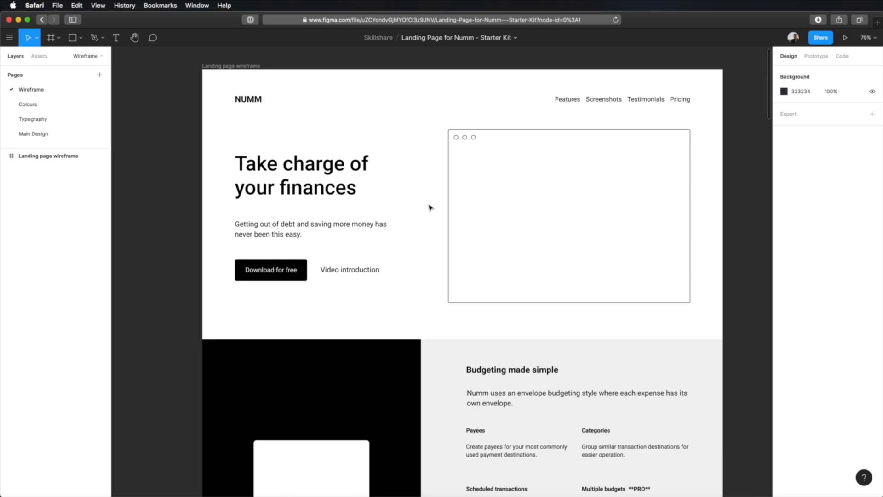
# Step: Return to the Main Design page, select the Desktop frame and hide the layout grids
pyautogui.click(31, 133)
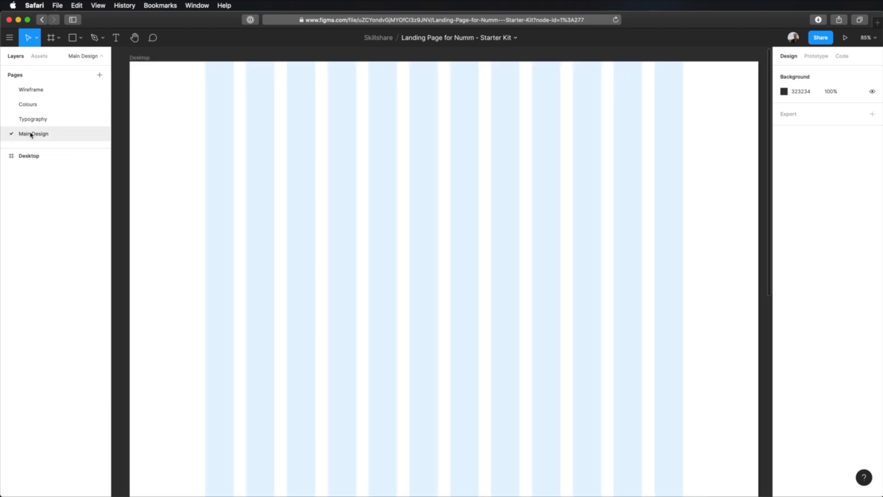
pyautogui.click(545, 229)
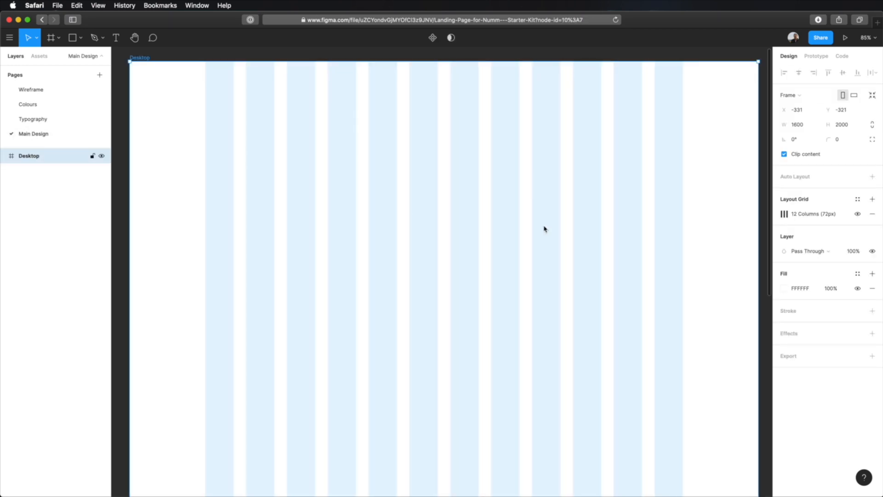
pyautogui.hotkey('ctrl', 'g')
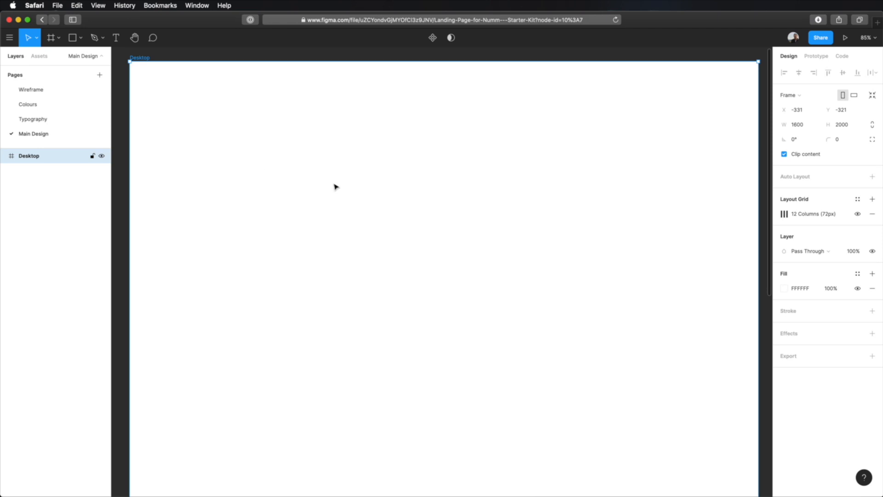
# Step: Place a default 100 × 100 rectangle in the Desktop frame and delete it
pyautogui.press('r')
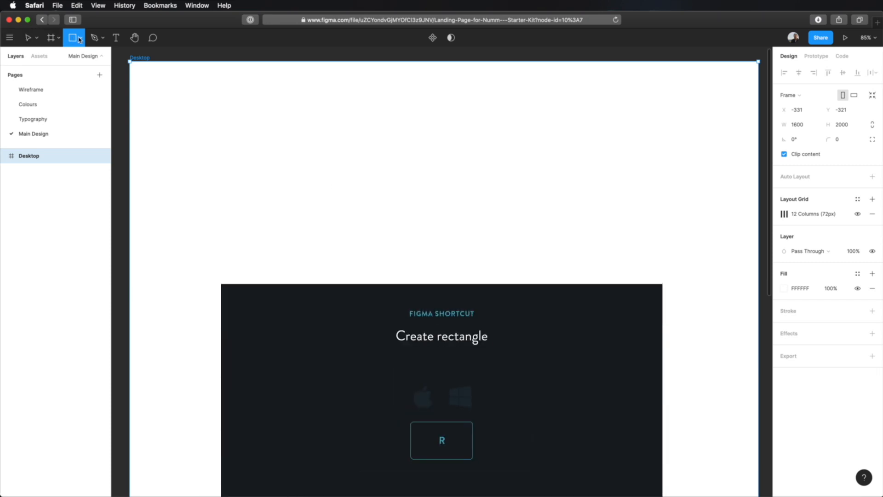
pyautogui.click(80, 39)
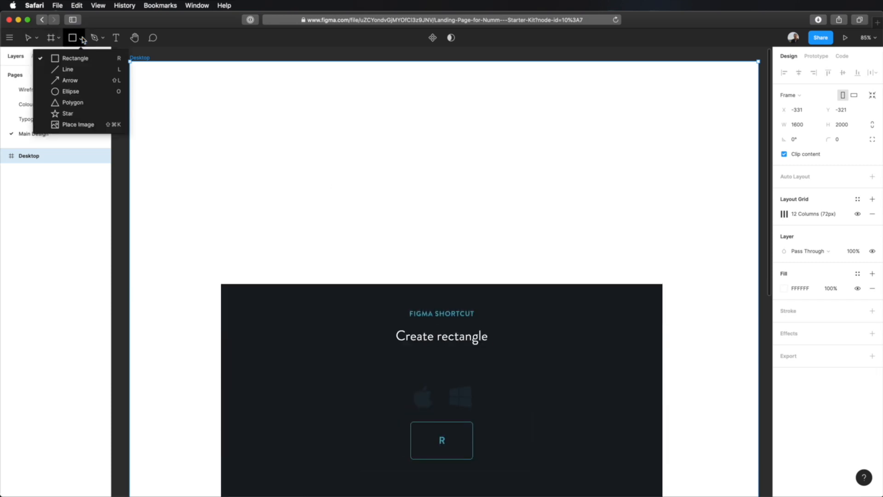
pyautogui.click(85, 61)
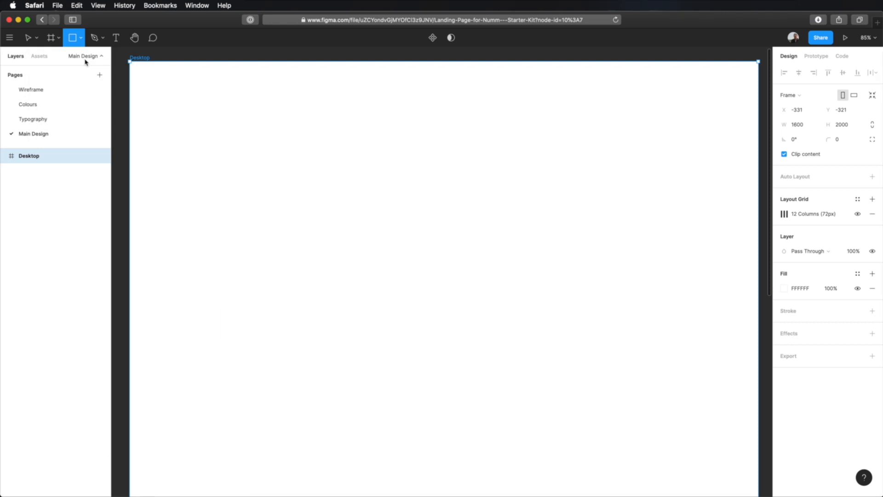
pyautogui.click(401, 204)
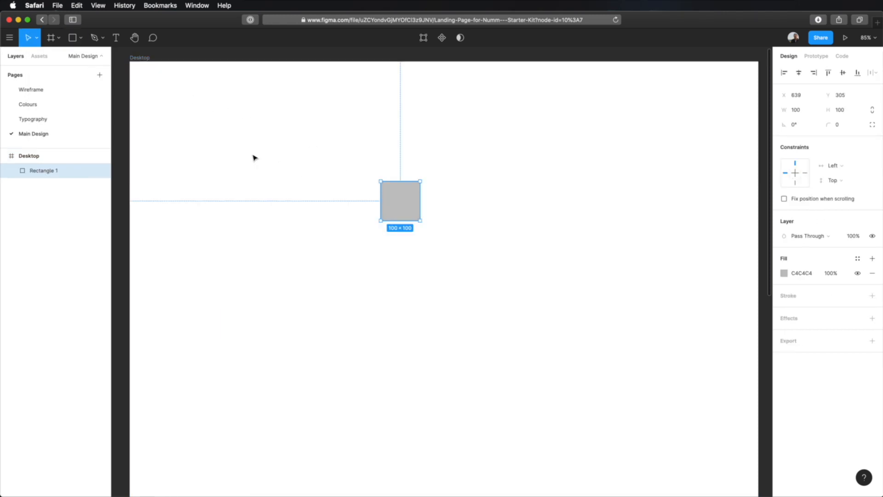
pyautogui.press('BackSpace')
# Step: Draw a rectangle about 603 high that spans the Desktop frame's full 1600 width and sits flush with its top edge
pyautogui.press('r')
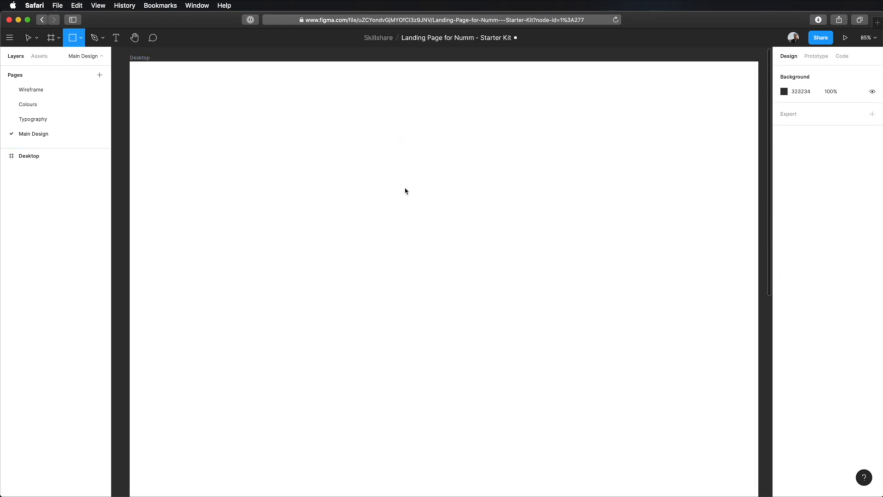
pyautogui.moveTo(262, 142); pyautogui.dragTo(578, 378)
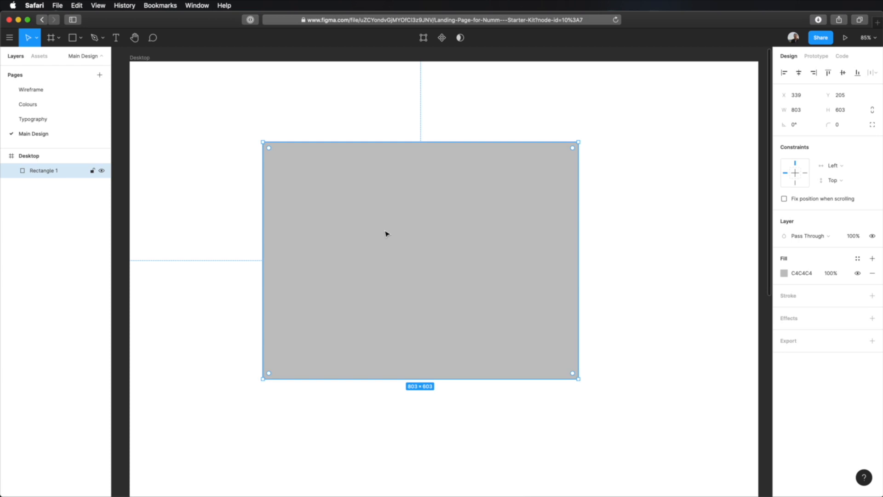
pyautogui.moveTo(263, 237); pyautogui.dragTo(136, 239)
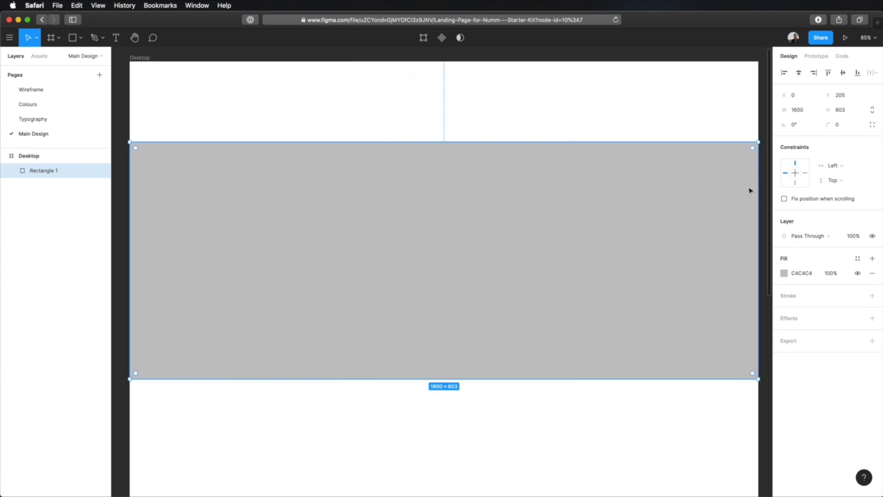
pyautogui.moveTo(570, 261); pyautogui.dragTo(569, 186)
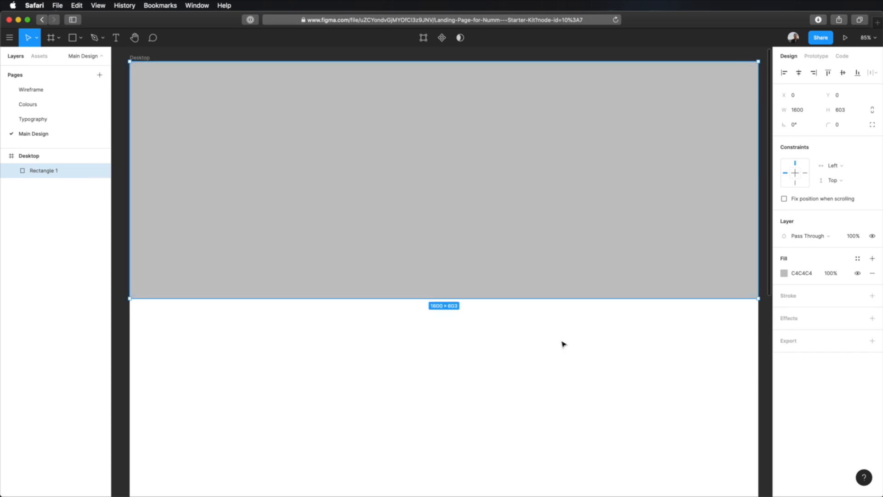
# Step: Change the rectangle's fill from a solid colour to a Linear gradient
pyautogui.click(784, 273)
pyautogui.click(681, 256)
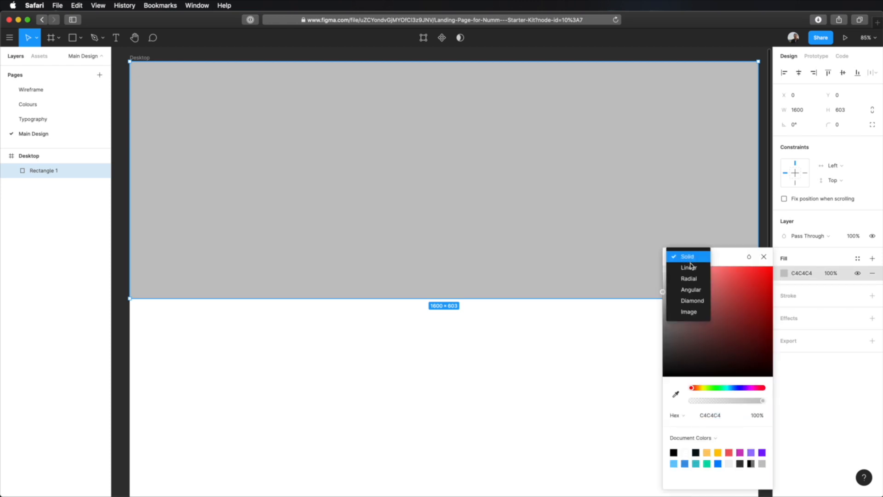
pyautogui.click(702, 272)
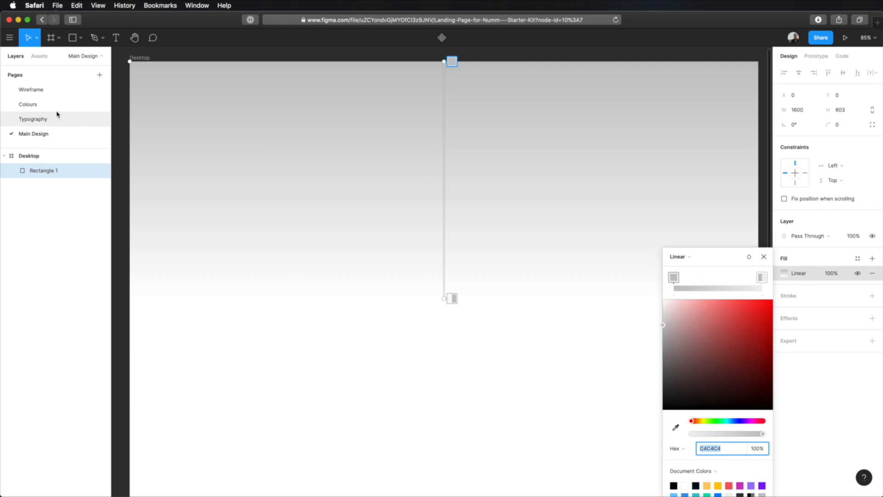
# Step: Copy the primary blue 0085FF from the Colours page and apply it to the rectangle gradient's end stop
pyautogui.click(28, 105)
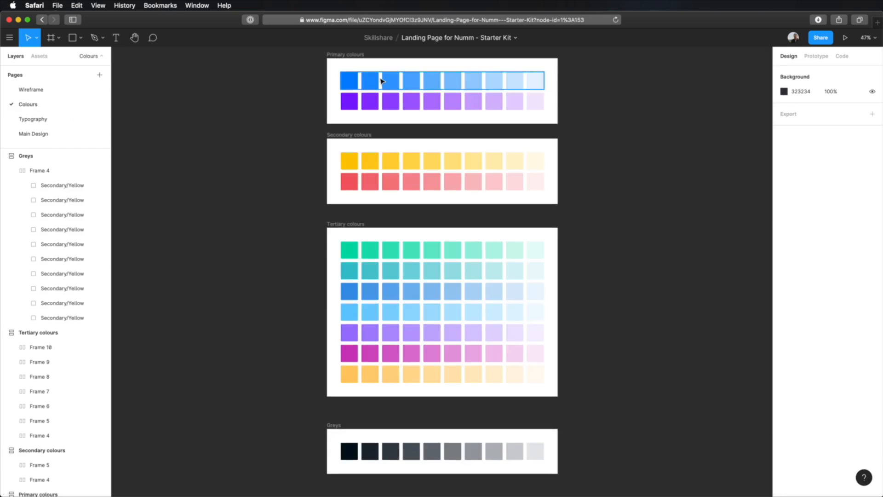
pyautogui.click(381, 79)
pyautogui.click(805, 328)
pyautogui.hotkey('ctrl', 'c')
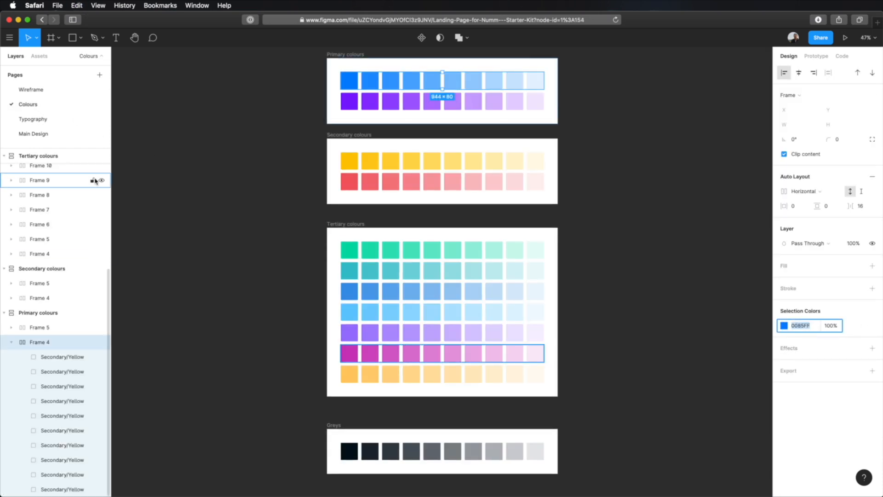
pyautogui.click(65, 134)
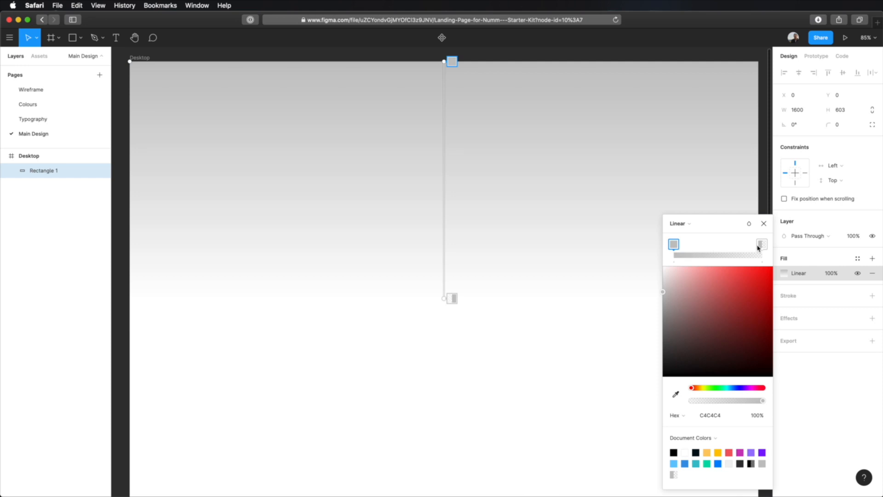
pyautogui.click(762, 245)
pyautogui.click(711, 416)
pyautogui.hotkey('ctrl', 'v')
pyautogui.press('Tab')
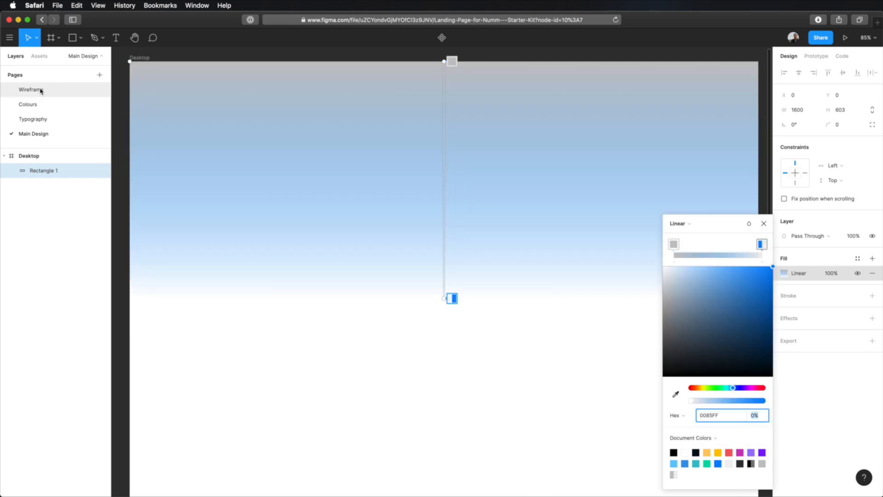
# Step: Copy the primary purple 7D17FF from the Colours page and apply it to the rectangle gradient's start stop
pyautogui.click(40, 90)
pyautogui.click(43, 105)
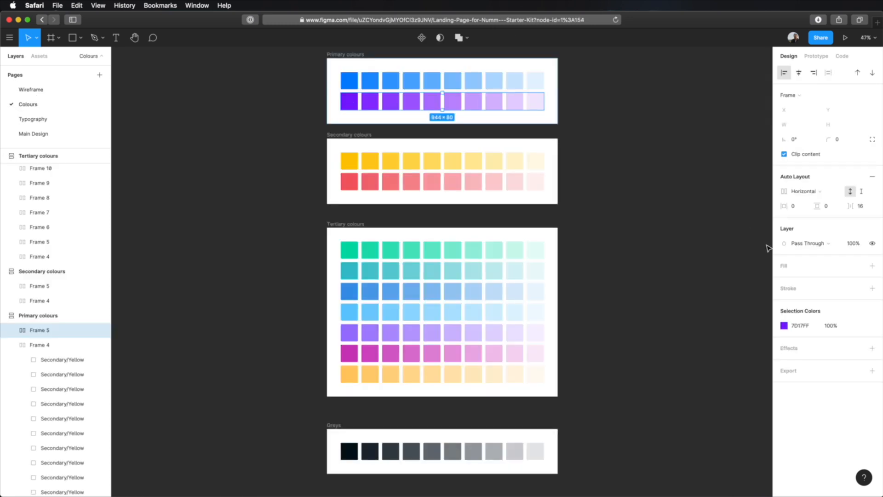
pyautogui.click(800, 325)
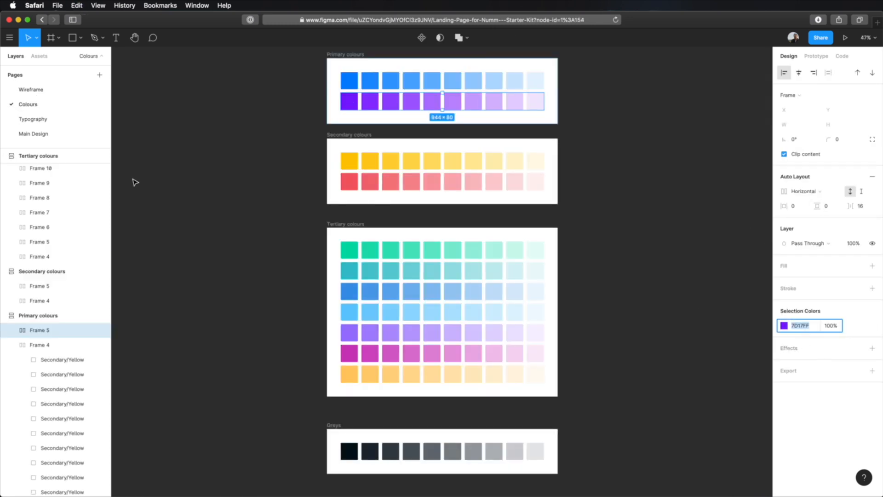
pyautogui.click(46, 134)
# Step: Raise the opacity of the gradient's blue end stop to 100%
pyautogui.click(762, 244)
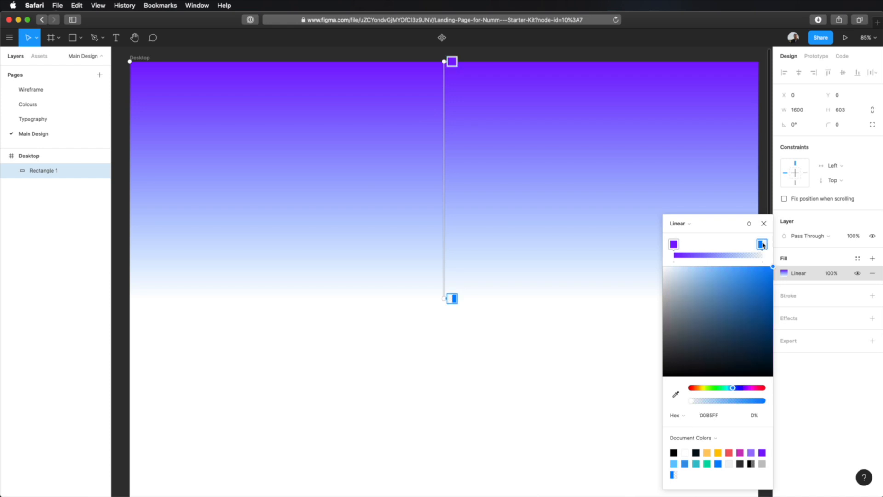
pyautogui.moveTo(692, 400); pyautogui.dragTo(775, 398)
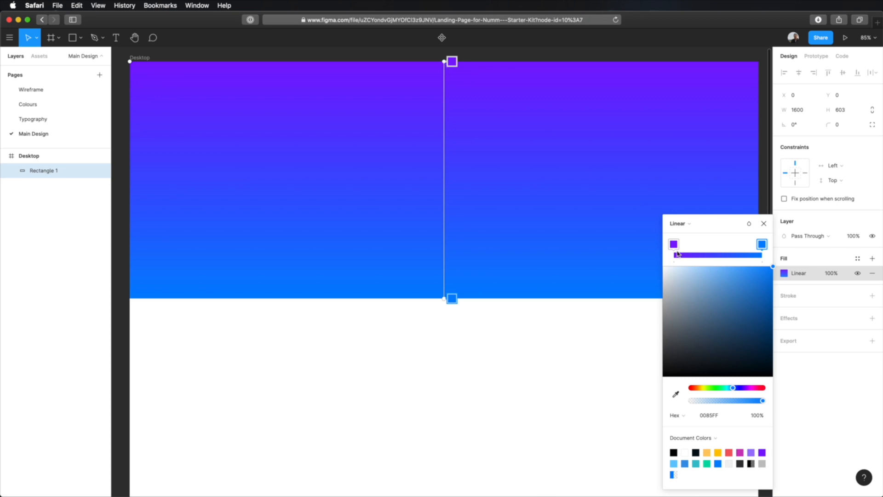
# Step: Try shifting the purple stop towards the middle of the gradient, and move it back to the start
pyautogui.moveTo(674, 244); pyautogui.dragTo(715, 245)
pyautogui.moveTo(721, 245)
pyautogui.mouseDown()
pyautogui.moveTo(698, 245)
pyautogui.moveTo(713, 245)
pyautogui.mouseUp()
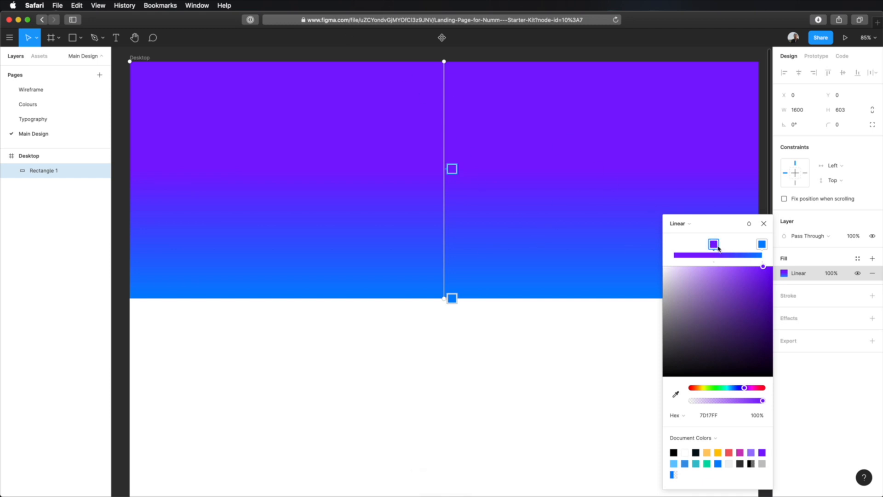
pyautogui.moveTo(714, 245); pyautogui.dragTo(673, 244)
pyautogui.moveTo(764, 247)
pyautogui.mouseDown()
pyautogui.moveTo(711, 244)
pyautogui.moveTo(762, 244)
pyautogui.mouseUp()
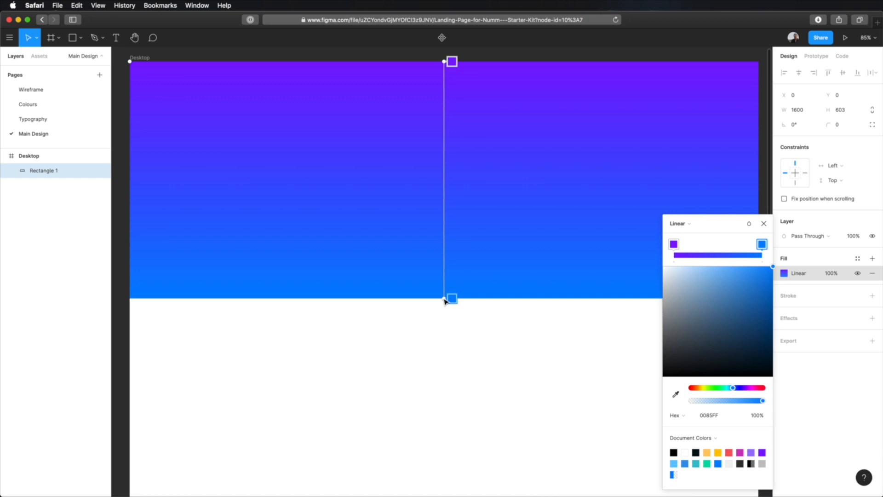
# Step: Angle the gradient diagonally, with its purple start near the rectangle's top centre and its blue end just below the lower-left part
pyautogui.moveTo(445, 300); pyautogui.dragTo(237, 323)
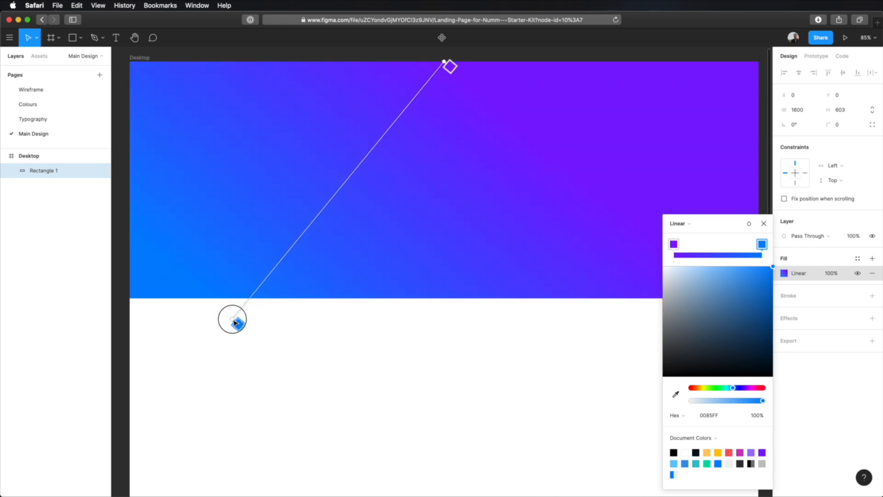
pyautogui.moveTo(445, 63)
pyautogui.mouseDown()
pyautogui.moveTo(635, 81)
pyautogui.moveTo(648, 69)
pyautogui.moveTo(469, 110)
pyautogui.moveTo(480, 79)
pyautogui.moveTo(558, 71)
pyautogui.moveTo(501, 84)
pyautogui.moveTo(408, 79)
pyautogui.moveTo(440, 71)
pyautogui.mouseUp()
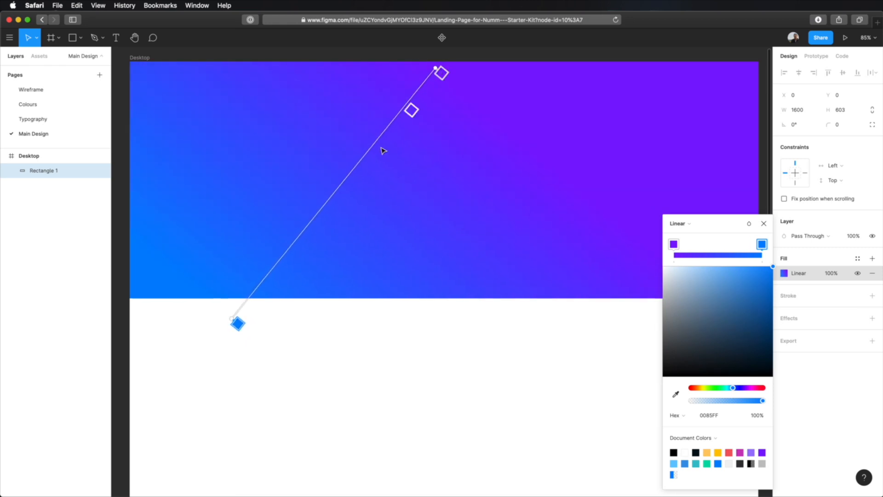
# Step: Move the gradient's blue end point inward along the rectangle's lower edge to make the blend steeper, and finish the gradient edit
pyautogui.moveTo(238, 323); pyautogui.dragTo(329, 327)
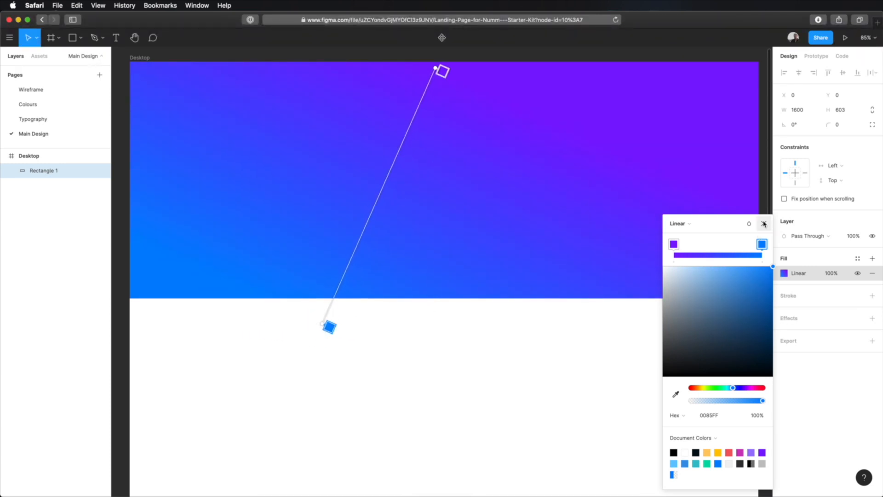
pyautogui.press('Escape')
pyautogui.click(592, 351)
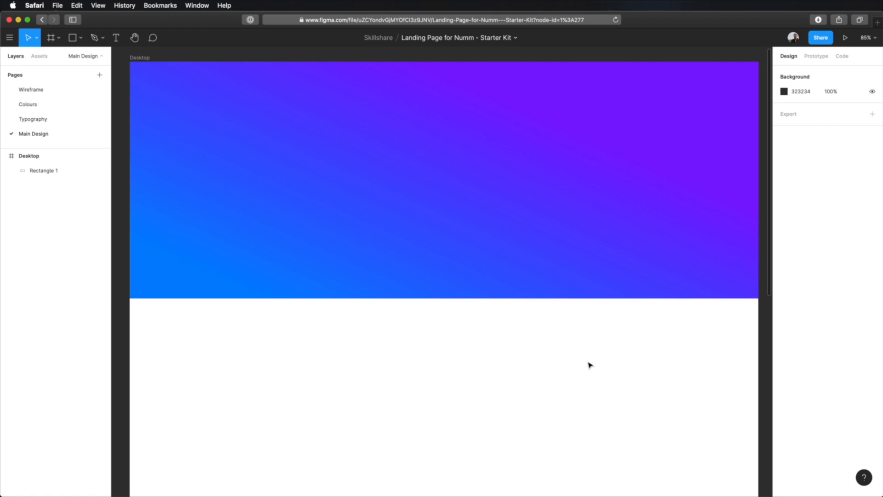
# Step: Rotate the gradient rectangle by 16°
pyautogui.click(433, 182)
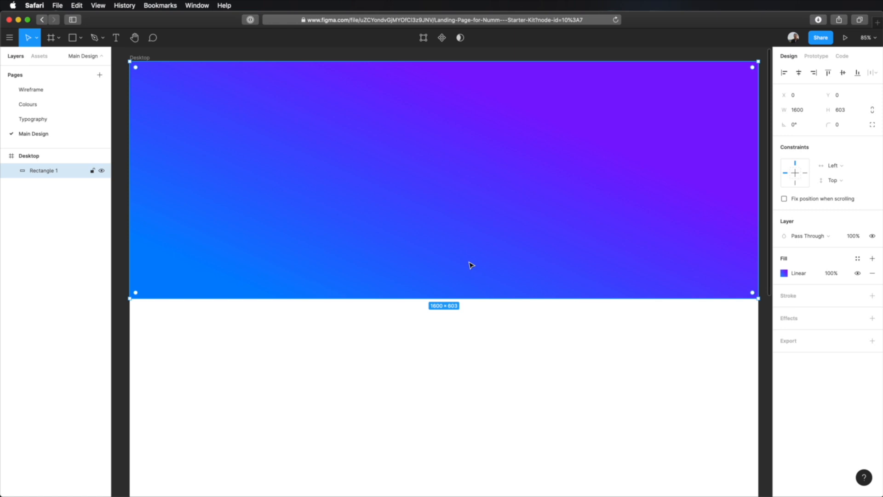
pyautogui.click(797, 126)
pyautogui.write('16')
pyautogui.press('Return')
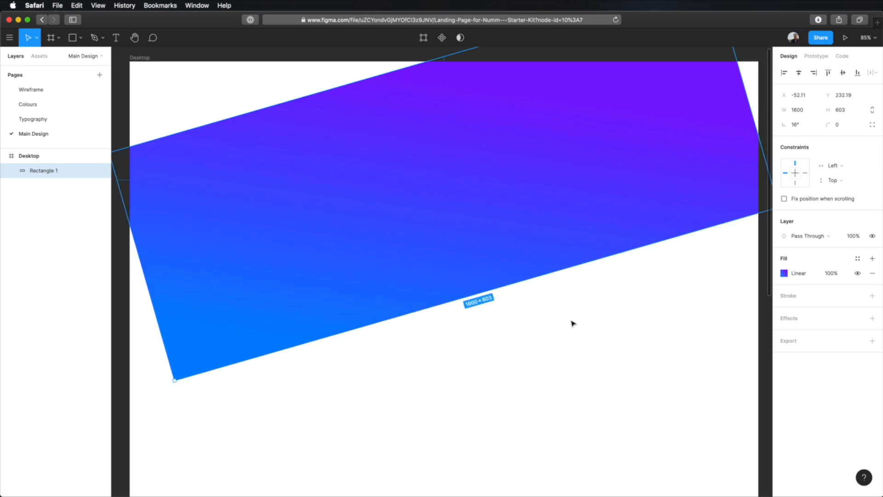
# Step: Enlarge the rotated rectangle to about 1680 × 836 by extending its upper and right-hand edges past the frame's top corners
pyautogui.scroll(1, 564, 320)
pyautogui.moveTo(367, 88); pyautogui.dragTo(297, 112)
pyautogui.moveTo(722, 119); pyautogui.dragTo(753, 110)
pyautogui.scroll(-4, 515, 210)
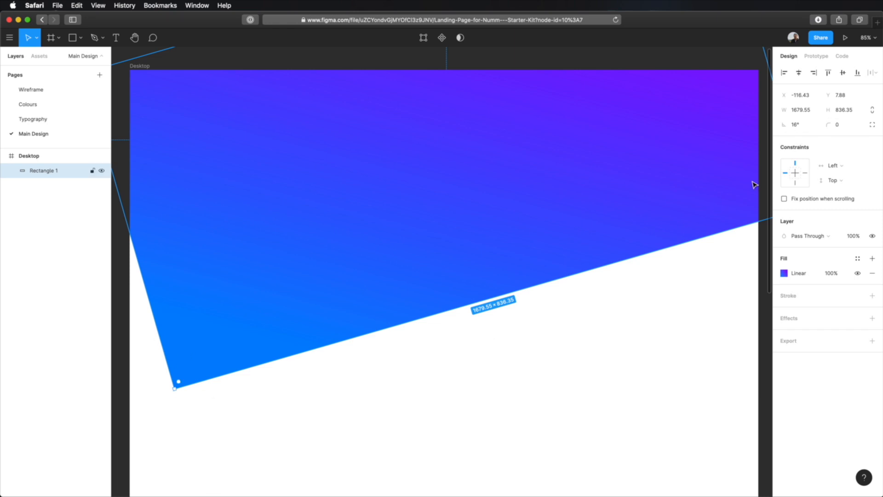
# Step: Set the gradient rectangle's corner radius to 64
pyautogui.click(846, 124)
pyautogui.write('64')
pyautogui.press('Return')
# Step: Shift the gradient rectangle horizontally to X -53, using the layout grid as a temporary alignment guide
pyautogui.moveTo(362, 301)
pyautogui.mouseDown()
pyautogui.moveTo(348, 307)
pyautogui.moveTo(373, 309)
pyautogui.moveTo(354, 293)
pyautogui.moveTo(358, 301)
pyautogui.mouseUp()
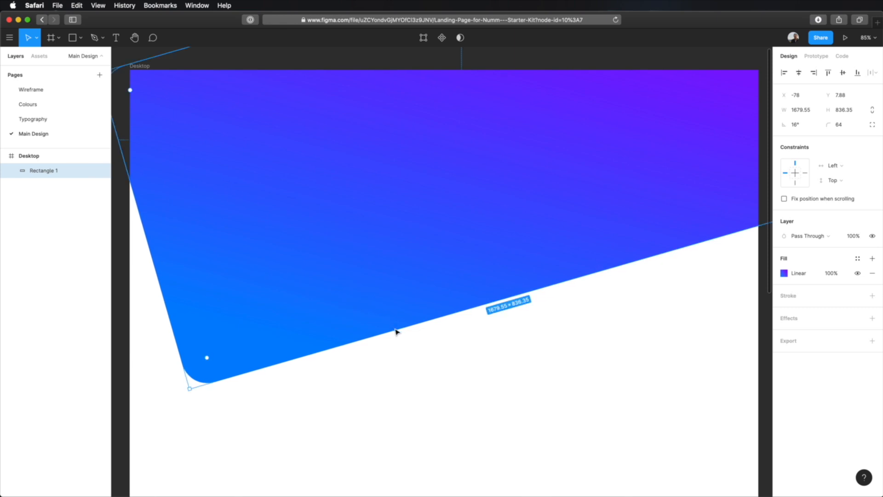
pyautogui.hotkey('ctrl', 'g')
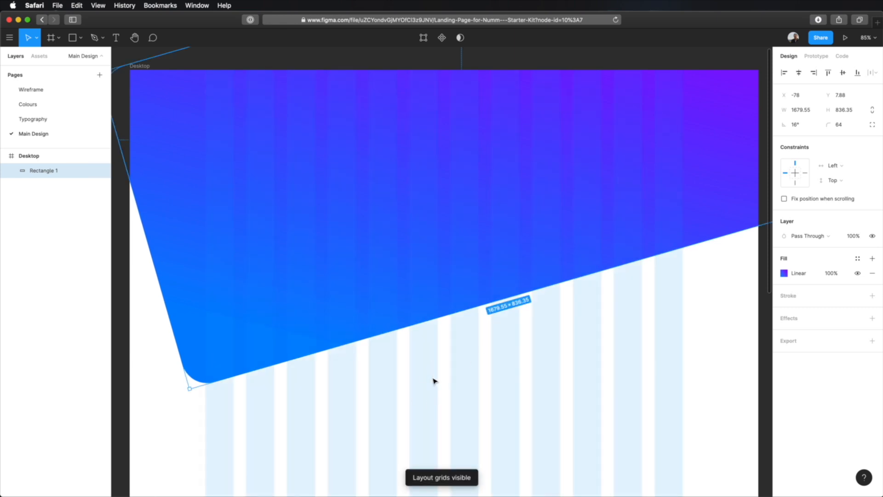
pyautogui.moveTo(363, 326)
pyautogui.mouseDown()
pyautogui.moveTo(378, 325)
pyautogui.moveTo(367, 326)
pyautogui.mouseUp()
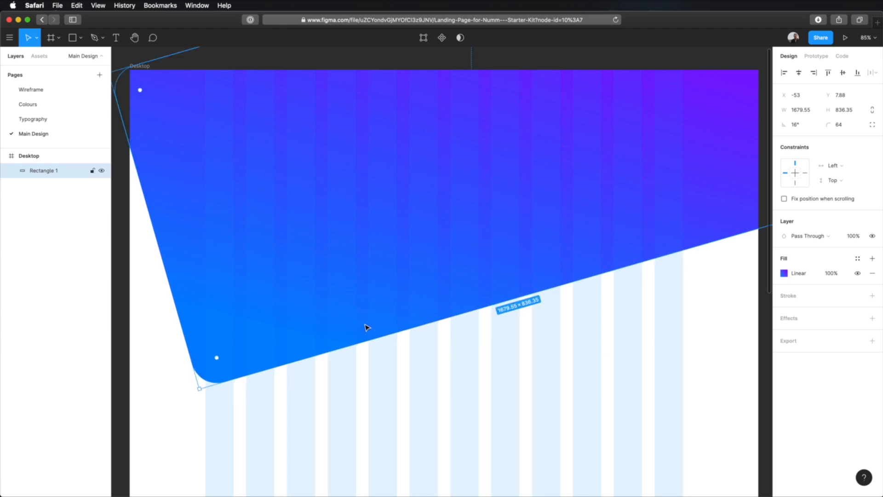
pyautogui.hotkey('ctrl', 'g')
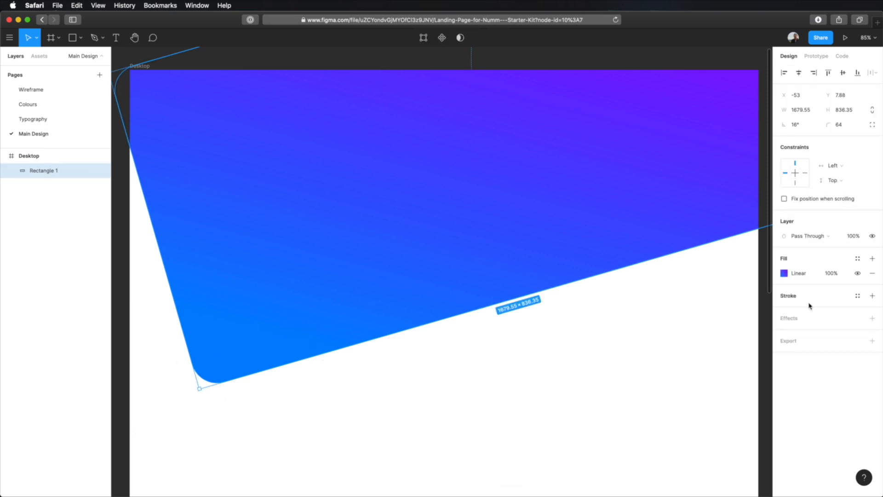
# Step: Add a drop shadow to the gradient rectangle with blur 30 and Y offset 20
pyautogui.click(807, 322)
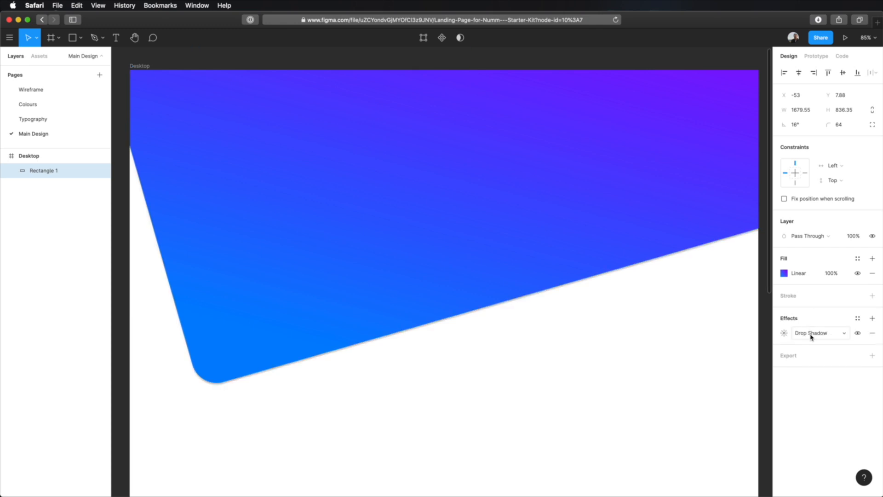
pyautogui.click(784, 333)
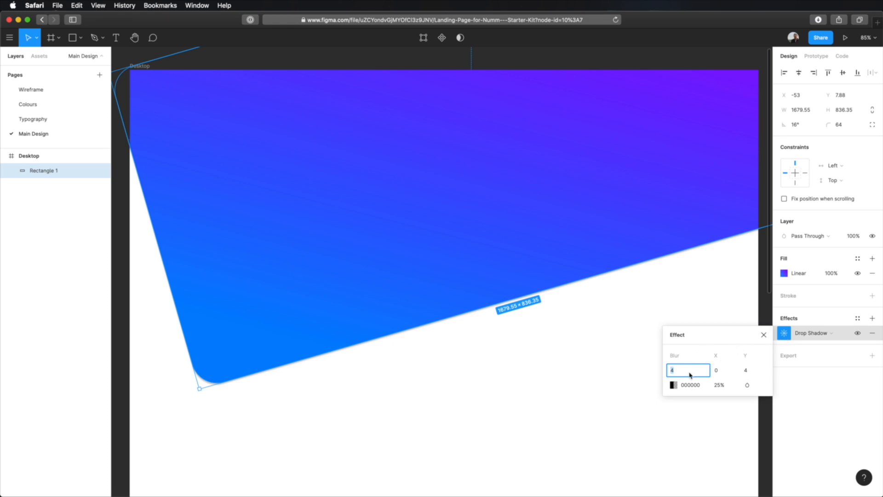
pyautogui.write('30')
pyautogui.press('Tab')
pyautogui.press('Tab')
pyautogui.write('2')
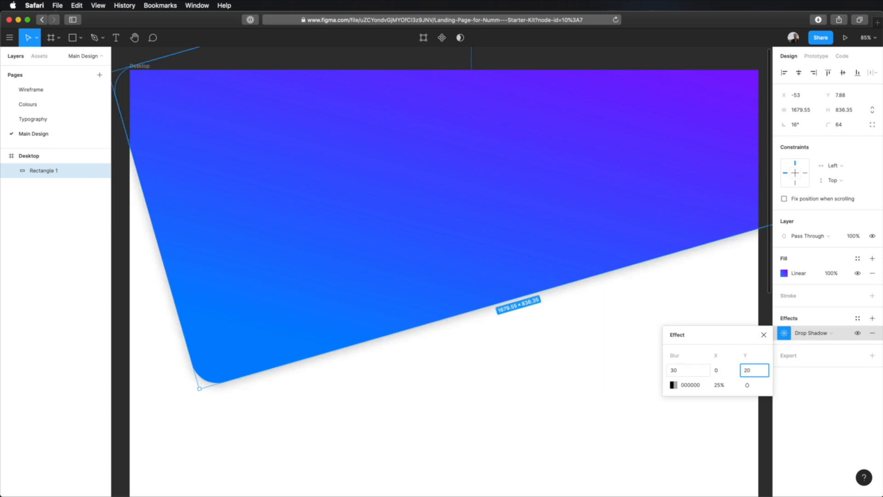
pyautogui.press('Tab')
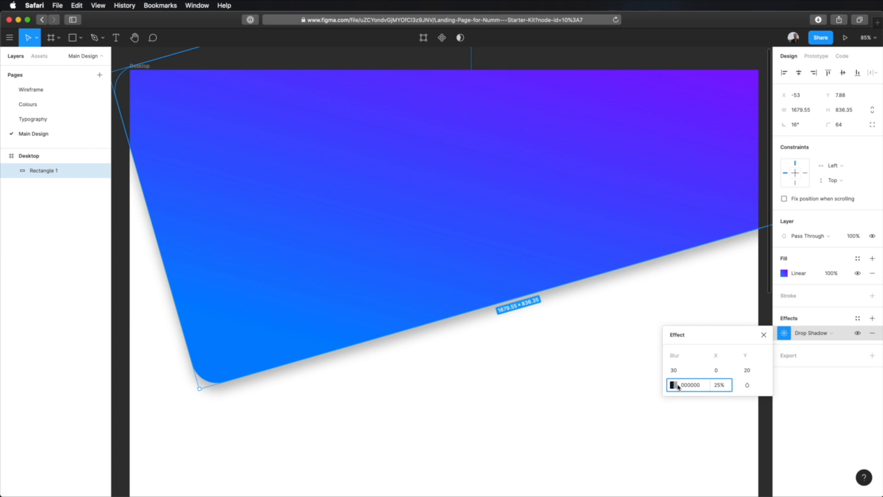
# Step: Copy the darkest grey 030F1A from the Colours page and apply it as the drop shadow's colour on Main Design
pyautogui.click(29, 105)
pyautogui.click(351, 453)
pyautogui.click(800, 325)
pyautogui.press('super+c')
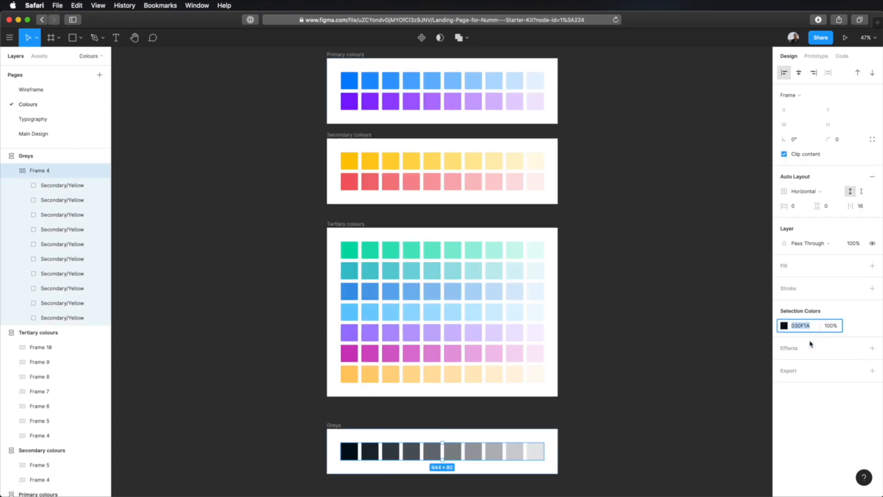
pyautogui.click(63, 137)
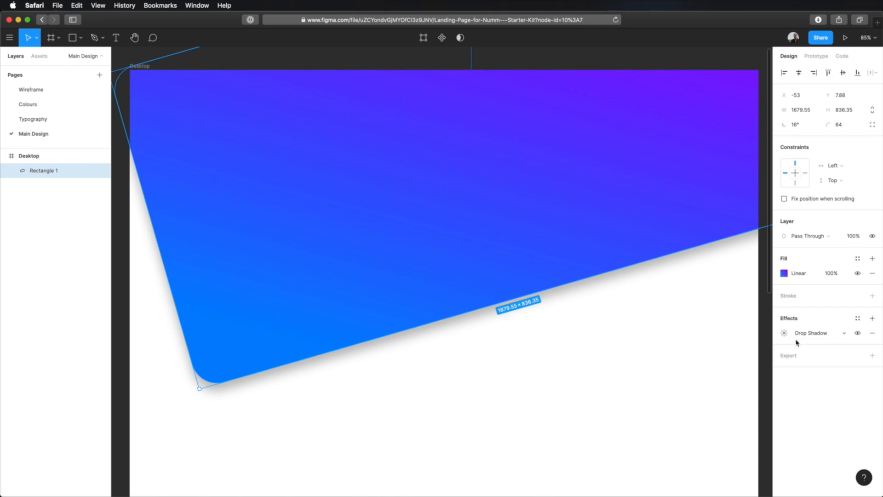
pyautogui.click(784, 333)
pyautogui.click(694, 388)
pyautogui.press('super+v')
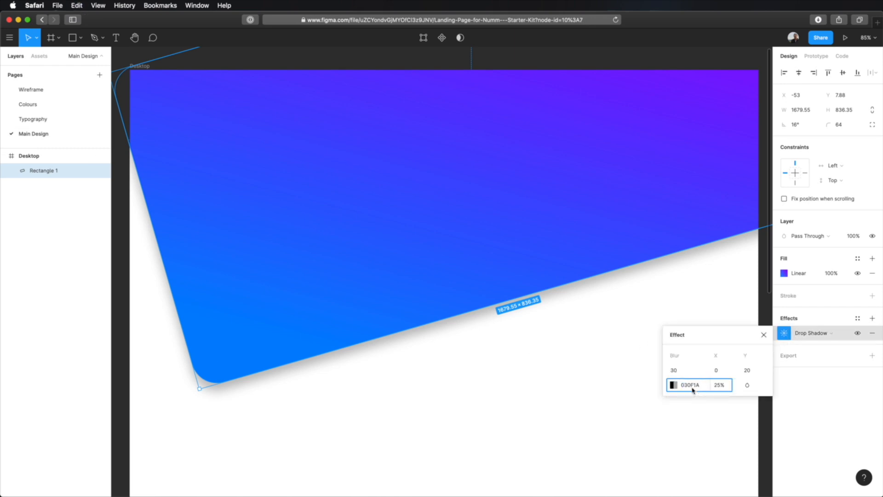
# Step: Set the drop shadow's opacity to 20% and close the effect settings
pyautogui.press('Tab')
pyautogui.write('20')
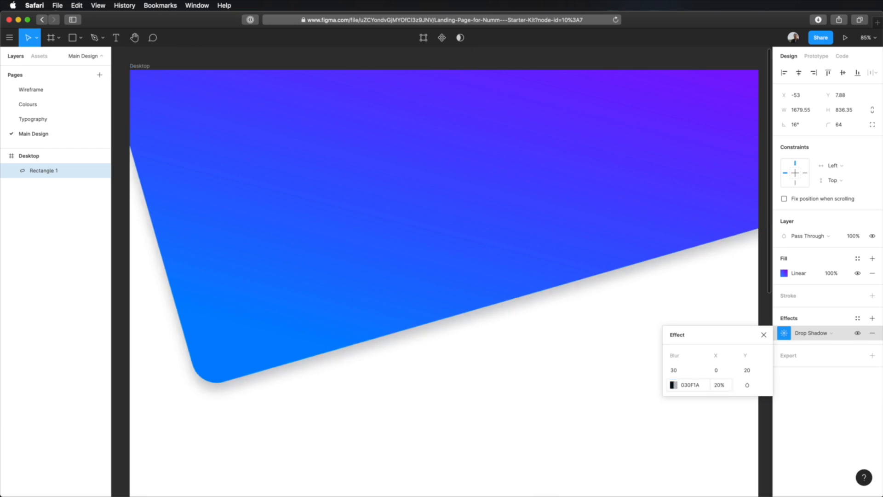
pyautogui.press('Return')
pyautogui.press('Escape')
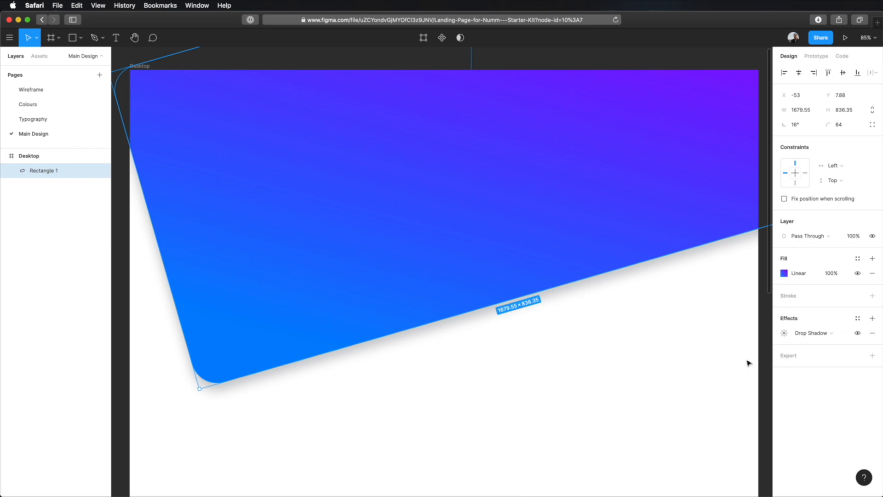
# Step: Save the rectangle's shadow as a new effect style named "Drop shadow"
pyautogui.click(858, 322)
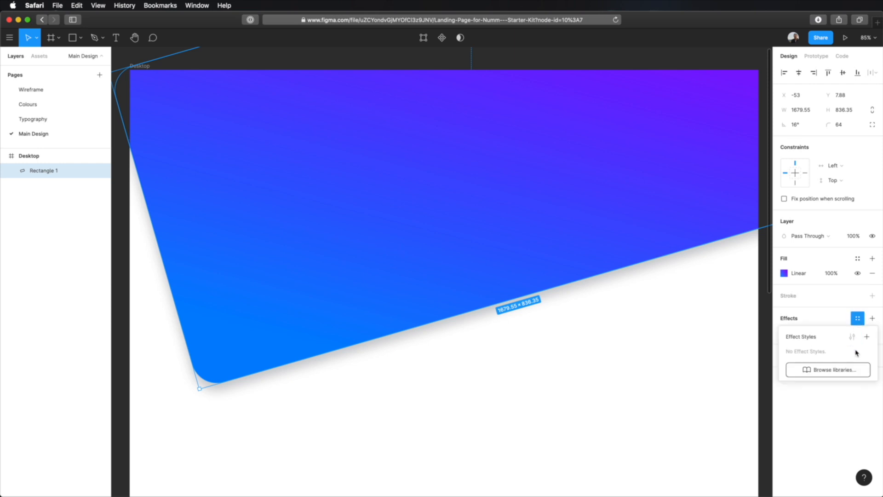
pyautogui.click(867, 337)
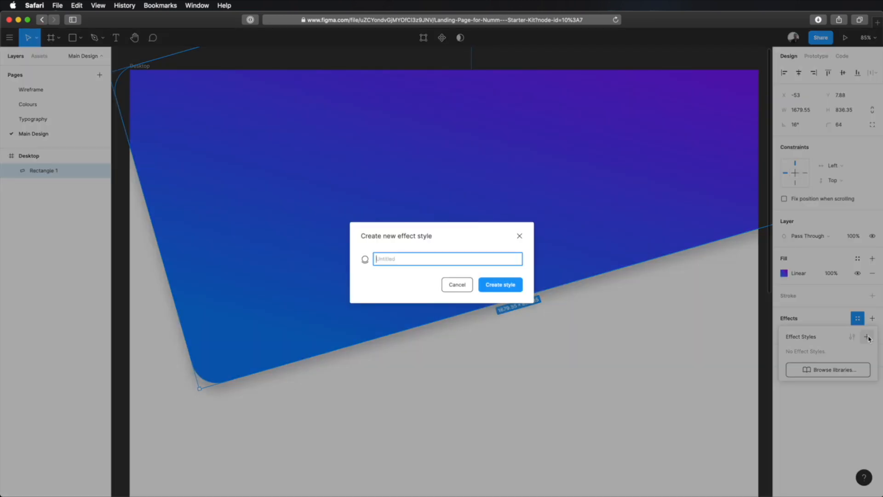
pyautogui.write('Drop shadow')
pyautogui.press('Return')
pyautogui.click(666, 351)
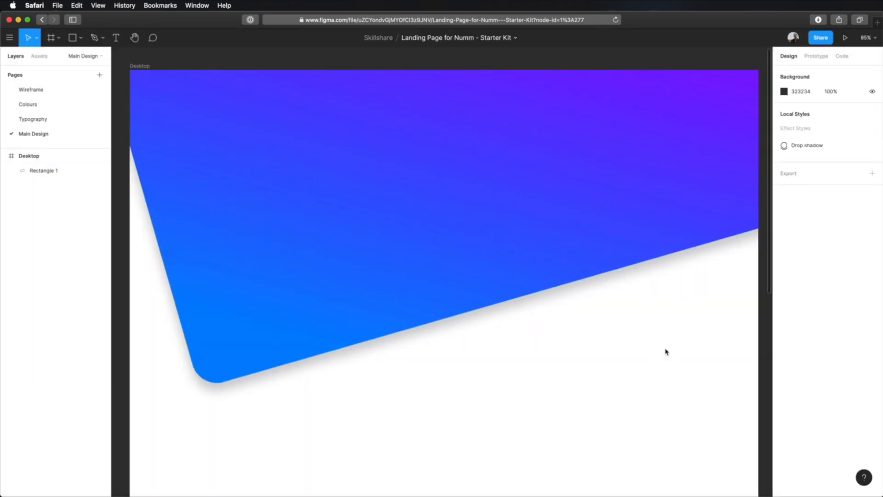
# Step: Draw a test rectangle of about 384 × 366 in the empty area below the gradient shape
pyautogui.scroll(-5, 582, 340)
pyautogui.press('r')
pyautogui.moveTo(389, 226); pyautogui.dragTo(540, 370)
pyautogui.click(623, 320)
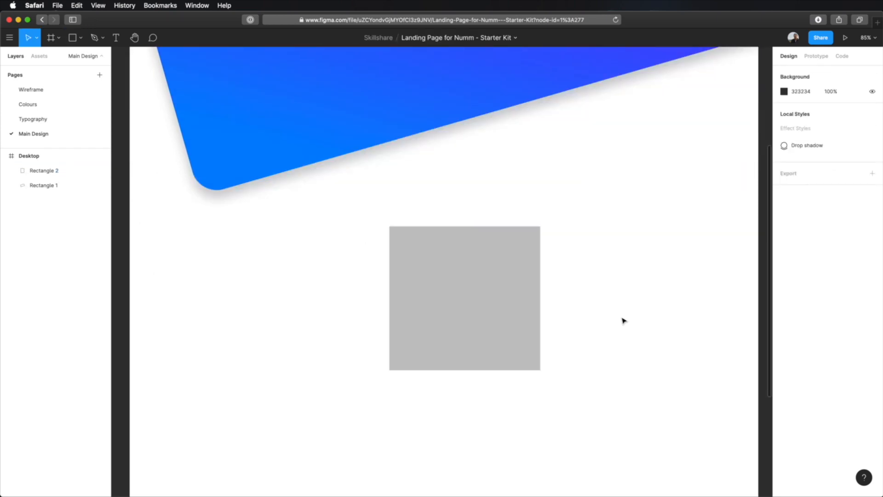
pyautogui.click(449, 282)
pyautogui.click(613, 282)
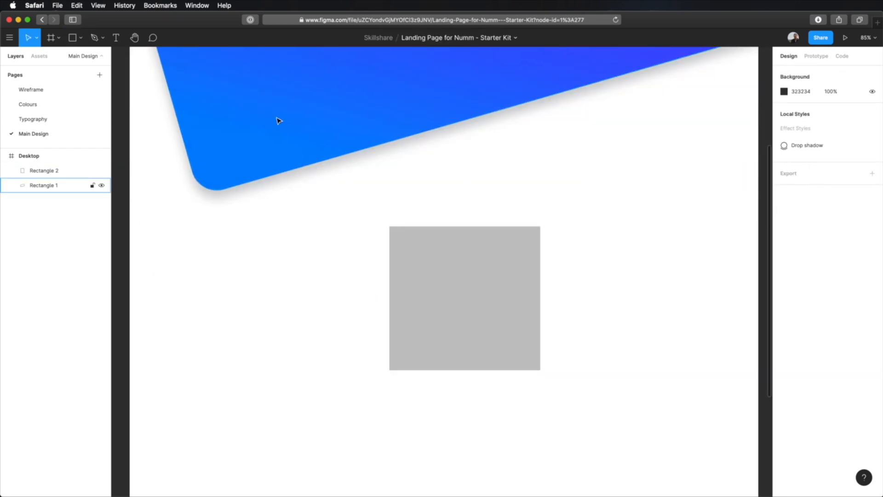
# Step: Apply the Drop shadow effect style to the grey test rectangle
pyautogui.click(460, 249)
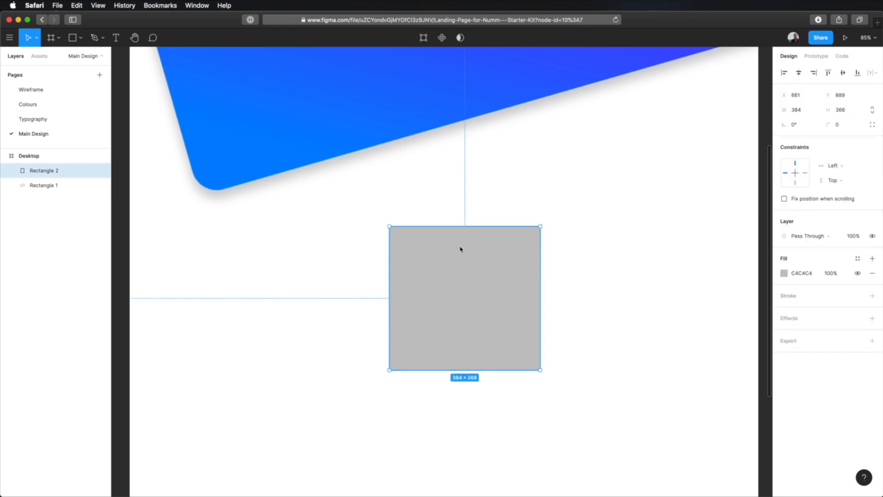
pyautogui.click(858, 322)
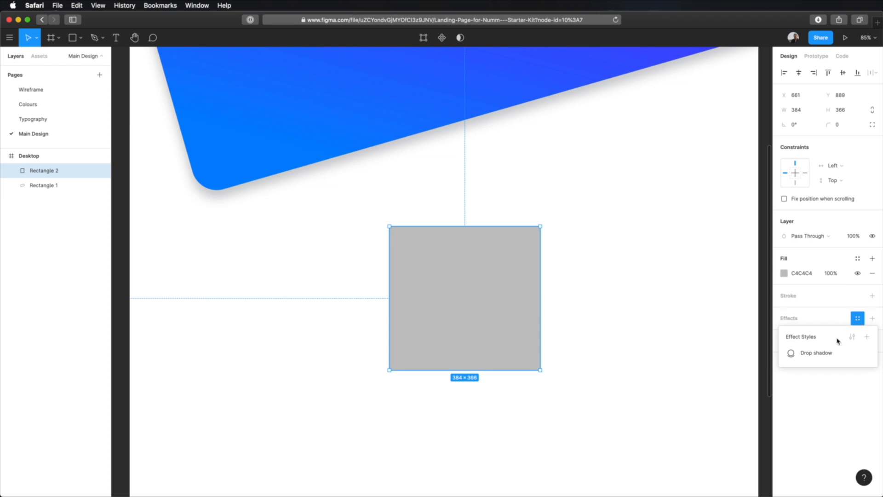
pyautogui.click(824, 357)
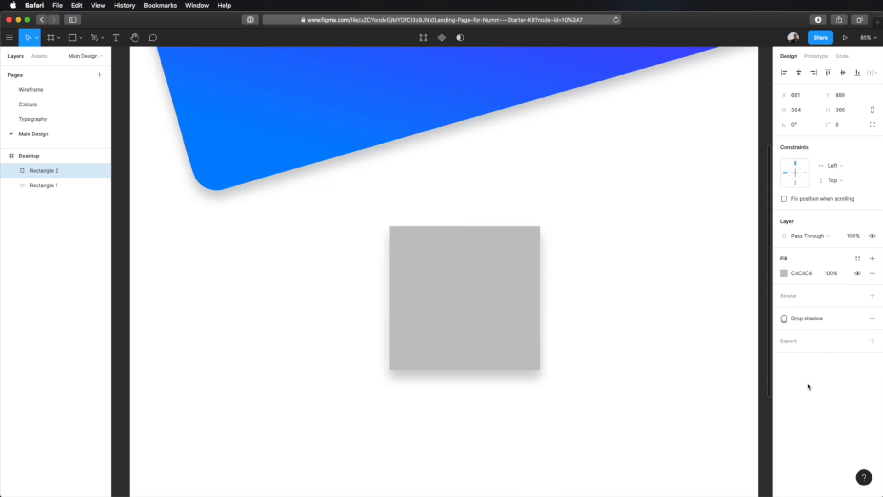
pyautogui.click(613, 256)
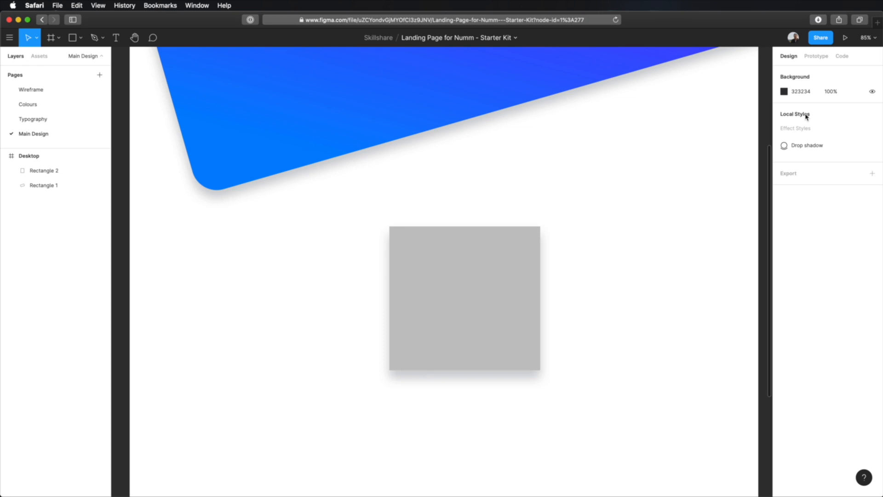
# Step: Edit the local Drop shadow effect style and set its shadow opacity to 100%
pyautogui.moveTo(806, 146)
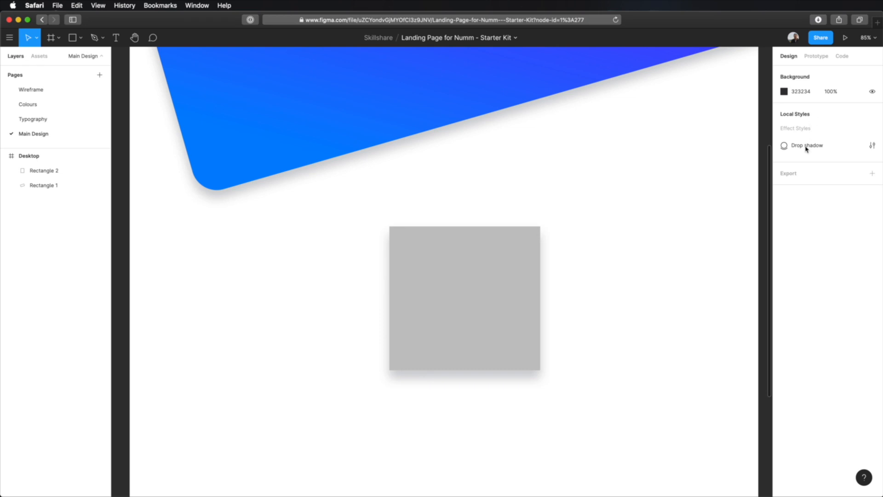
pyautogui.click(872, 146)
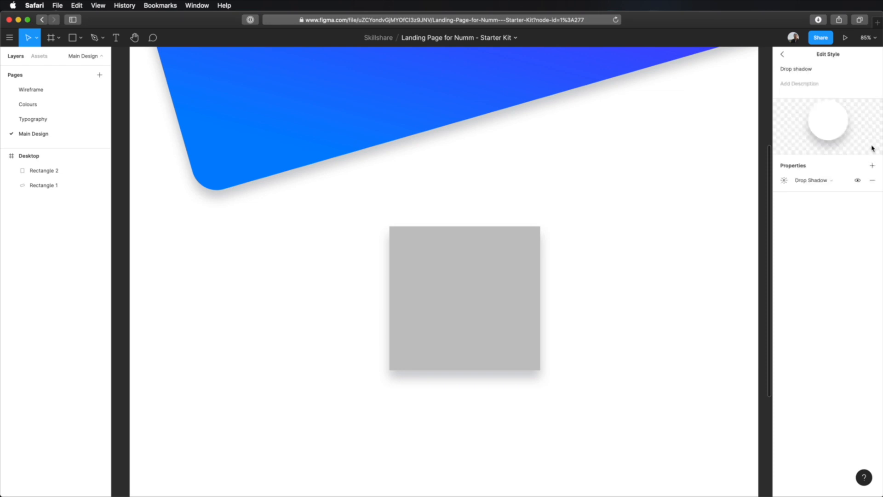
pyautogui.click(784, 180)
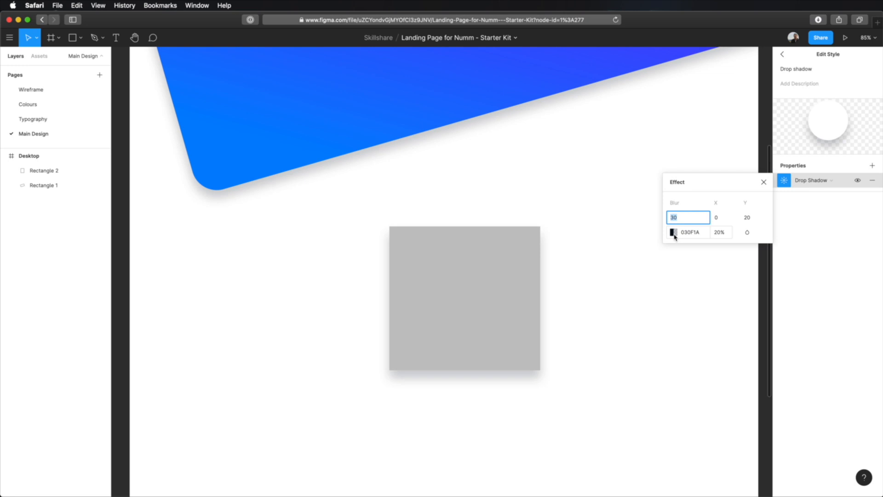
pyautogui.click(720, 232)
pyautogui.write('100')
pyautogui.press('Return')
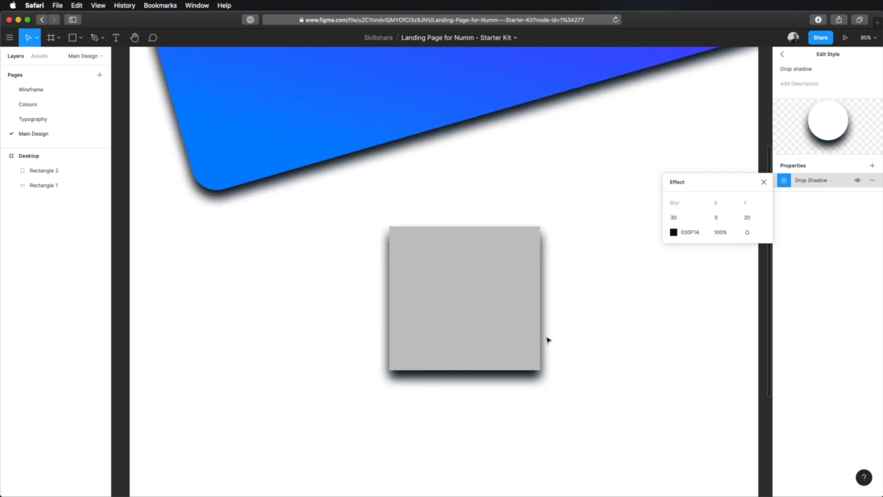
# Step: Return the Drop shadow style's opacity to 20% and leave the style editor
pyautogui.click(720, 231)
pyautogui.write('20')
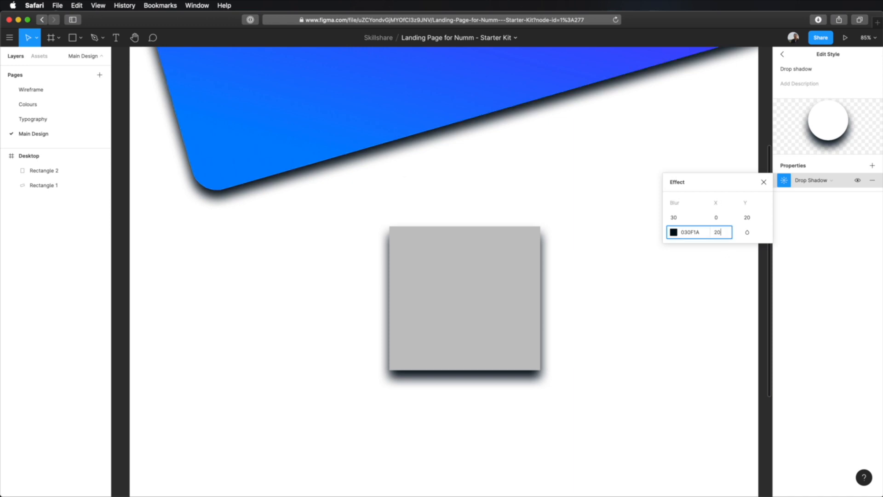
pyautogui.click(593, 181)
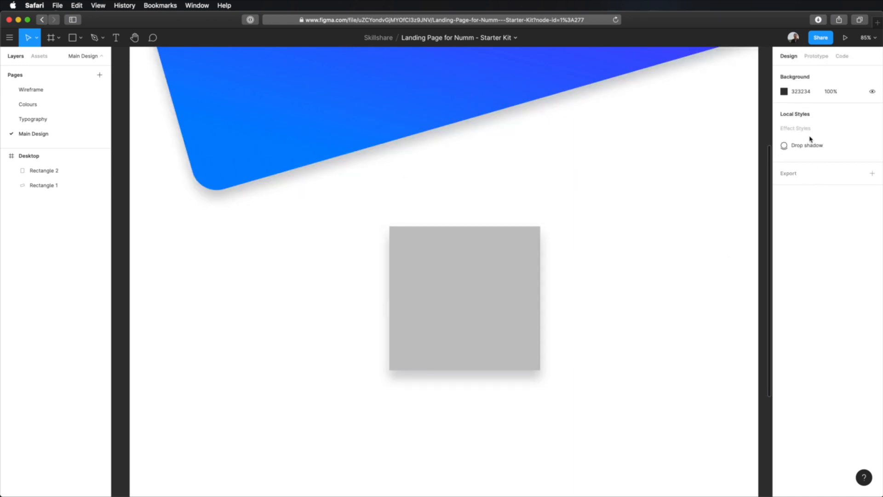
# Step: Save the gradient shape's fill as a new color style named "Main gradient" and deselect the shape
pyautogui.scroll(4, 566, 301)
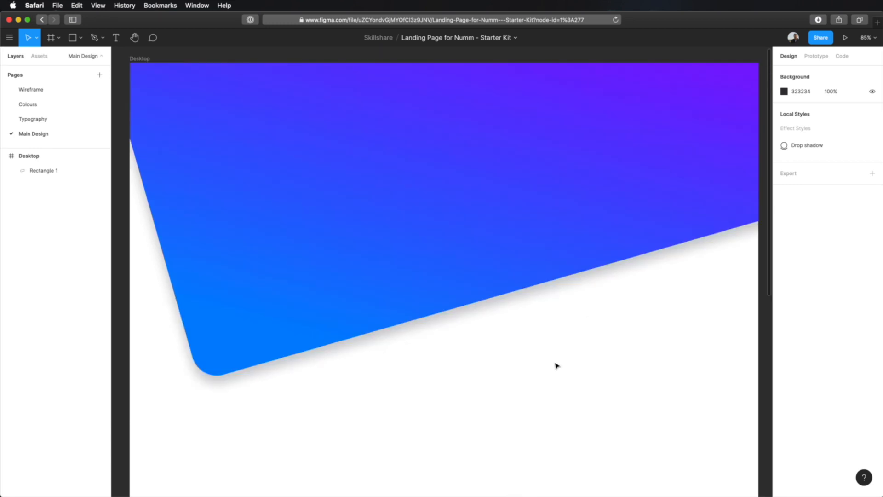
pyautogui.click(378, 242)
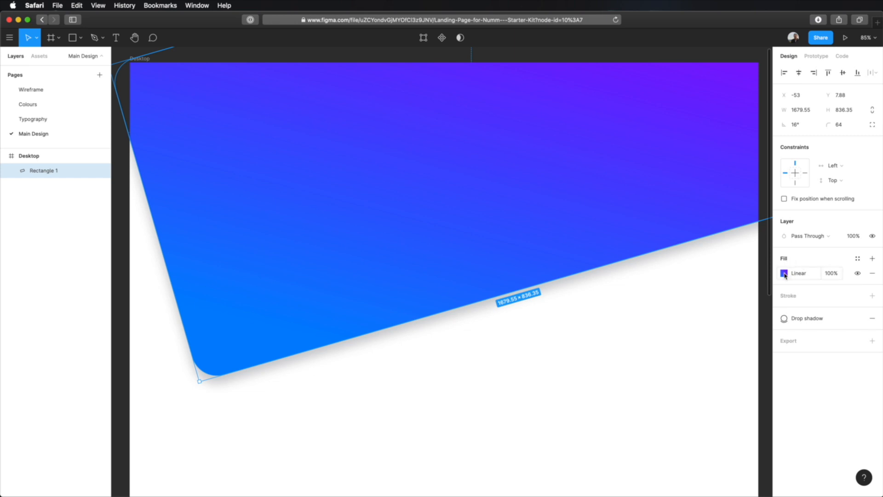
pyautogui.click(858, 260)
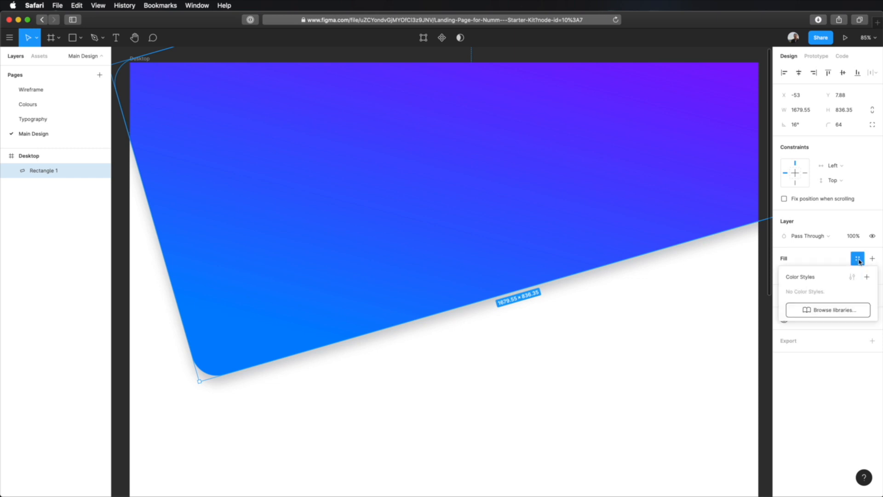
pyautogui.click(858, 260)
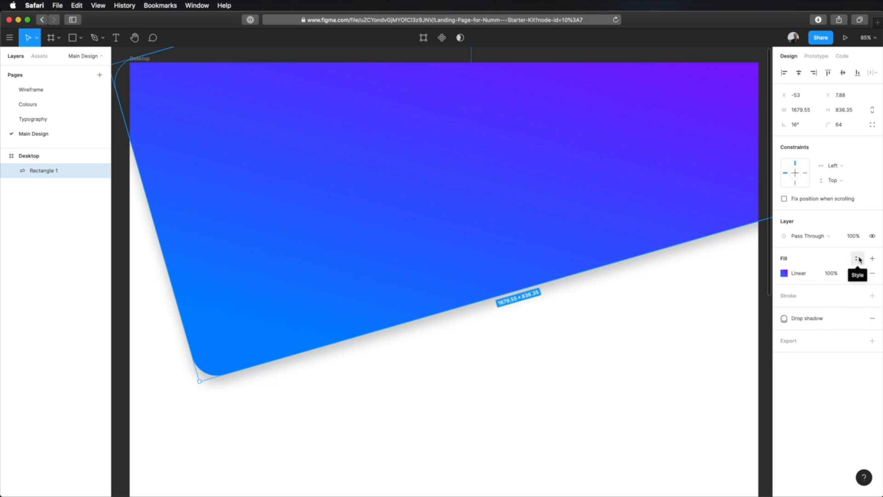
pyautogui.click(858, 259)
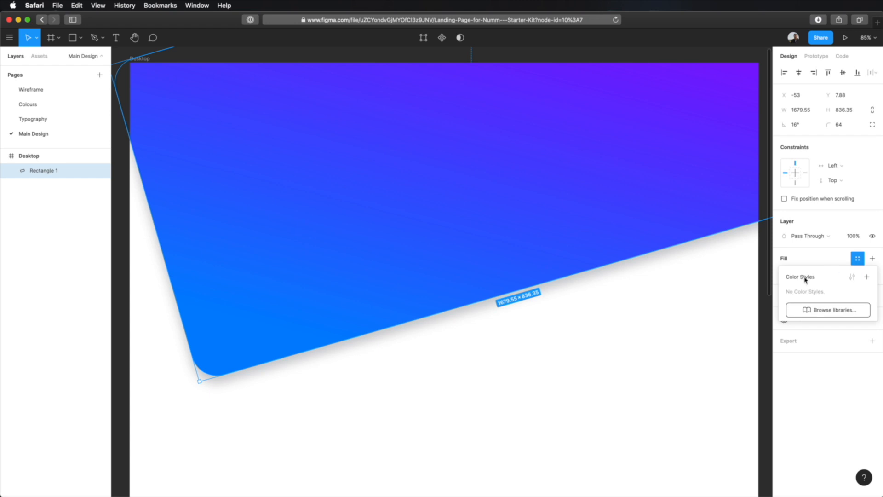
pyautogui.click(867, 278)
pyautogui.write('M')
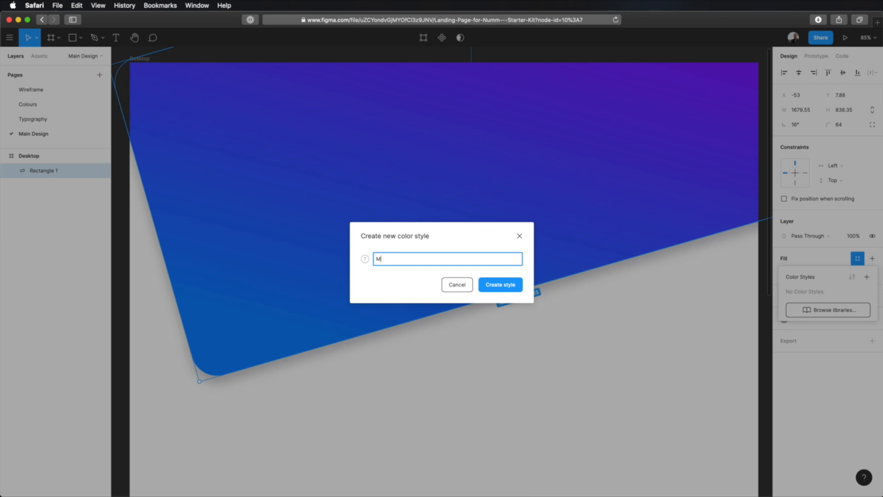
pyautogui.write('ain gradient')
pyautogui.press('Return')
pyautogui.click(722, 296)
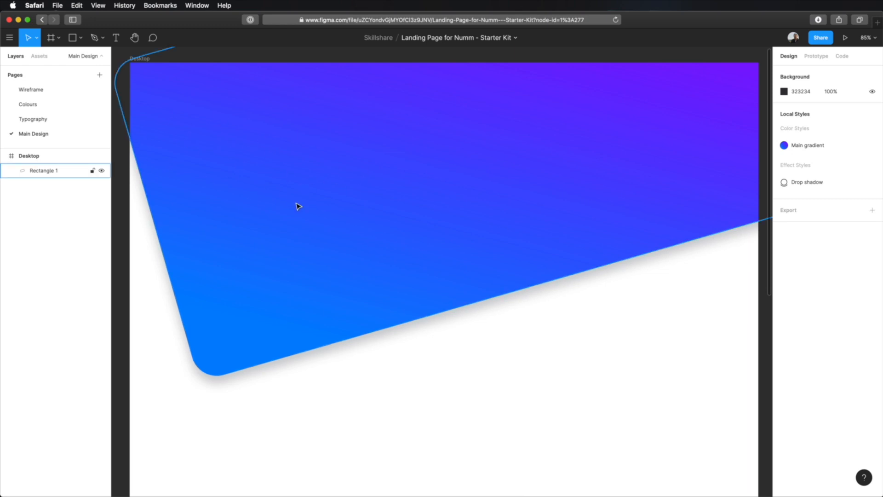
# Step: Duplicate the gradient hero shape and set the copy's rotation to 12°
pyautogui.click(401, 252)
pyautogui.press('super+d')
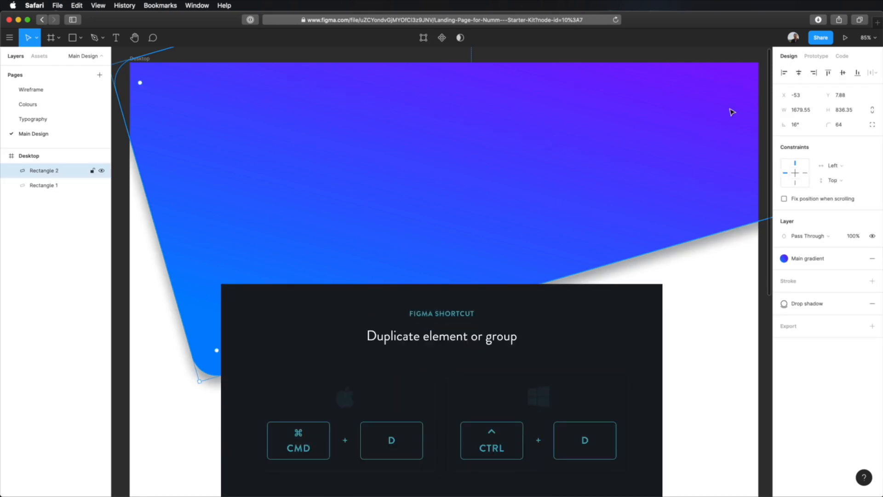
pyautogui.click(806, 127)
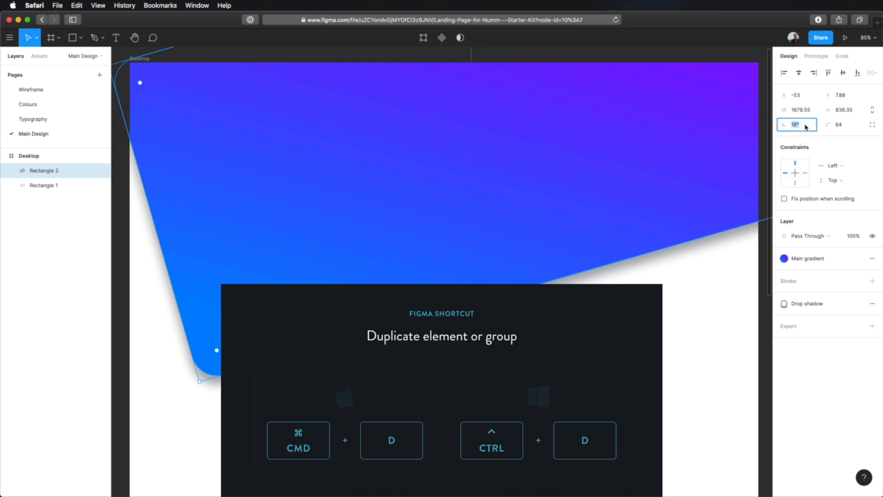
pyautogui.write('12')
pyautogui.press('Tab')
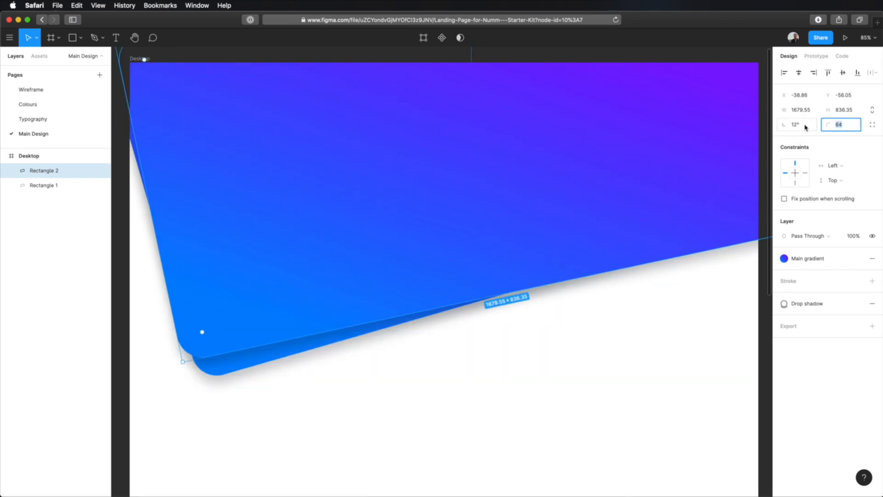
# Step: Send the 12° copy to the back and move it 50 px left and 30 px down
pyautogui.rightClick(291, 262)
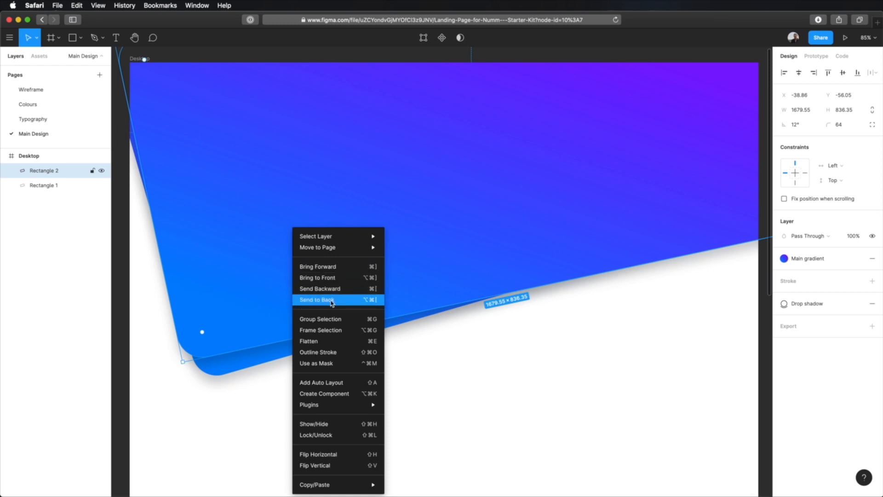
pyautogui.click(331, 300)
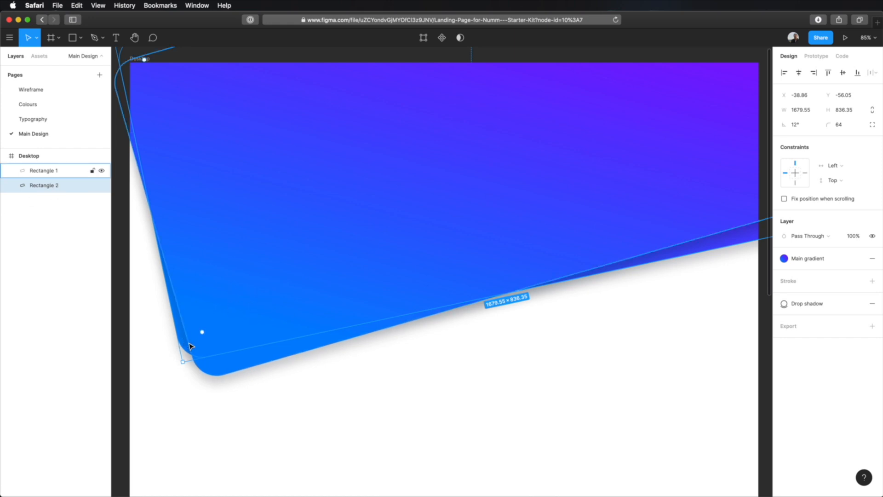
pyautogui.hotkey('shift', 'Left')
pyautogui.hotkey('shift', 'Left')
pyautogui.hotkey('shift', 'Left')
pyautogui.hotkey('shift', 'Left')
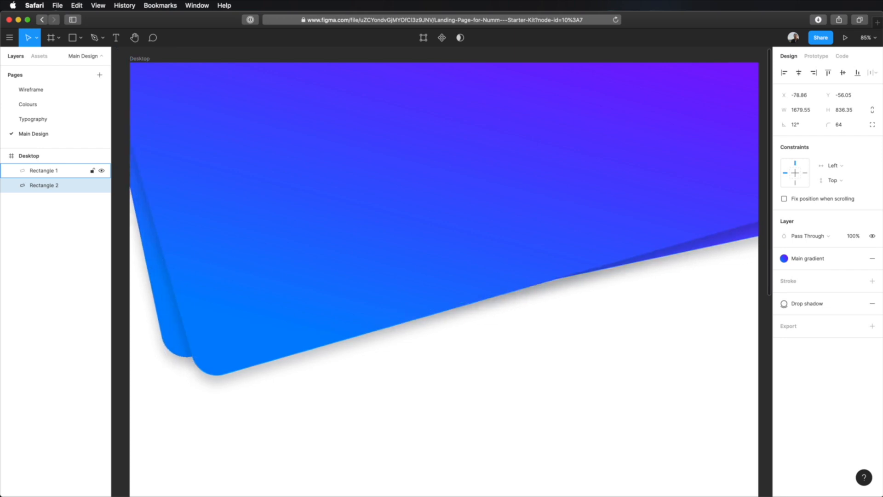
pyautogui.hotkey('shift', 'Left')
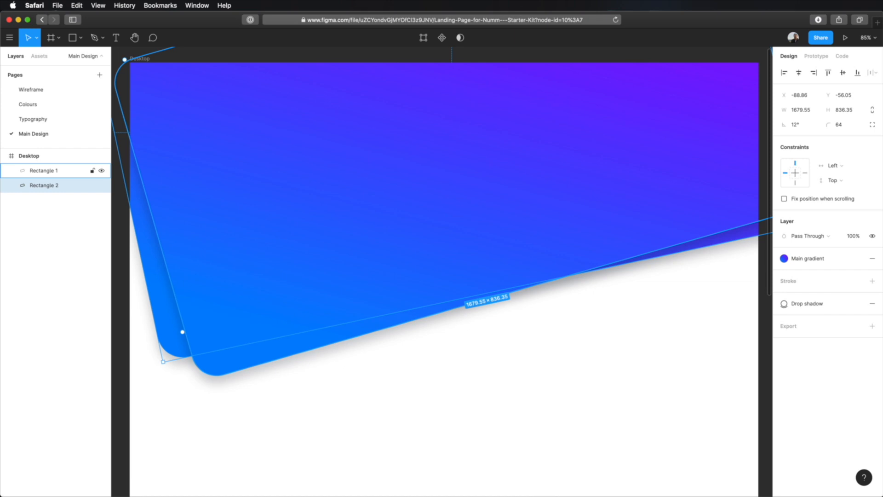
pyautogui.hotkey('shift', 'Down')
pyautogui.hotkey('shift', 'Down')
pyautogui.hotkey('shift', 'Down')
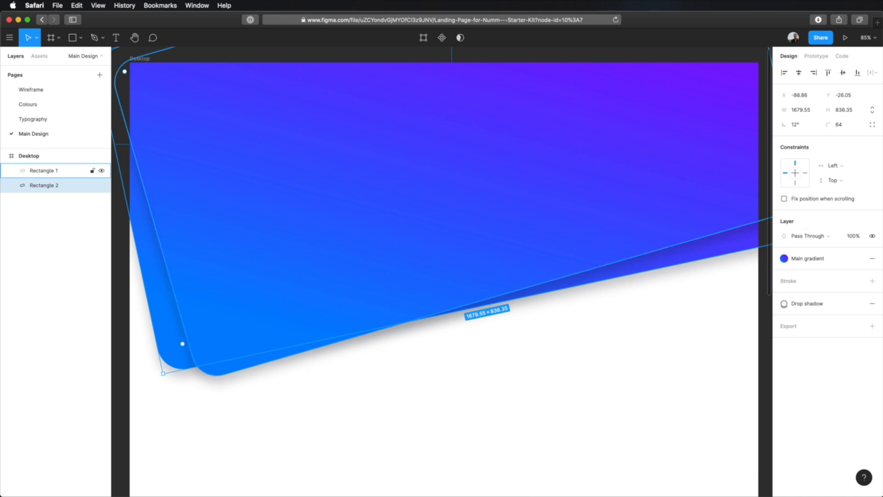
# Step: Set the back copy's layer opacity to 30% and deselect it
pyautogui.click(858, 239)
pyautogui.write('30')
pyautogui.press('Return')
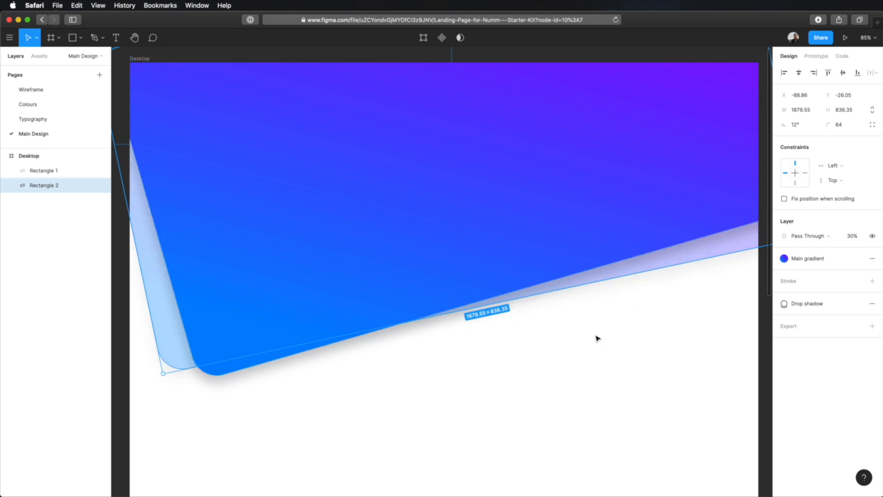
pyautogui.click(596, 338)
# Step: Select the back copy again and try layer opacities from 10% upward in ascending order, ending at 100%
pyautogui.click(163, 369)
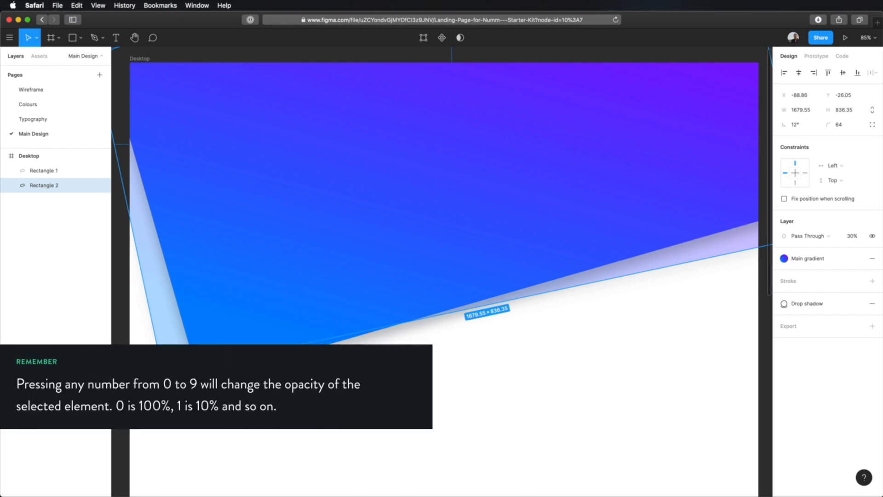
pyautogui.press('1')
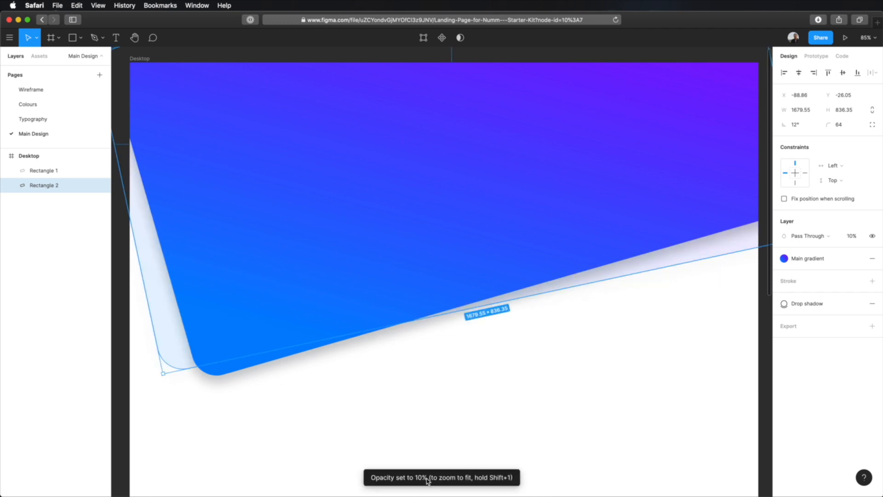
pyautogui.press('2')
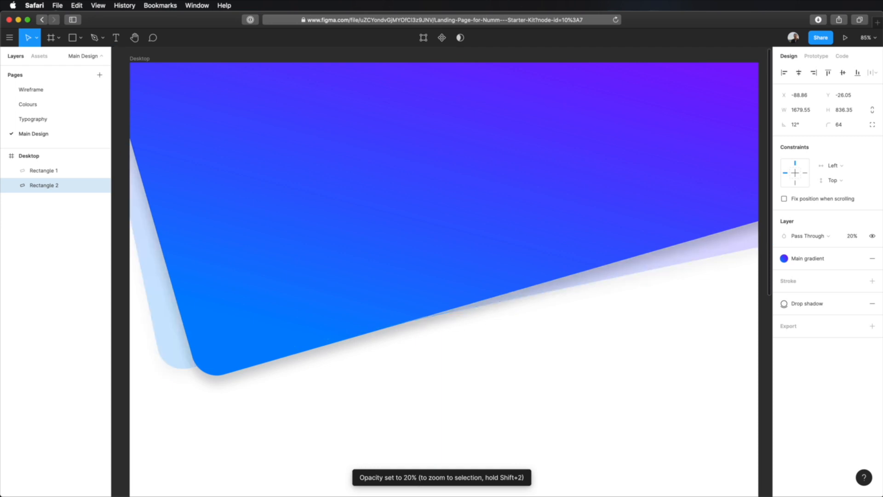
pyautogui.press('3')
pyautogui.press('4')
pyautogui.press('5')
pyautogui.press('6')
pyautogui.press('7')
pyautogui.press('8')
pyautogui.press('9')
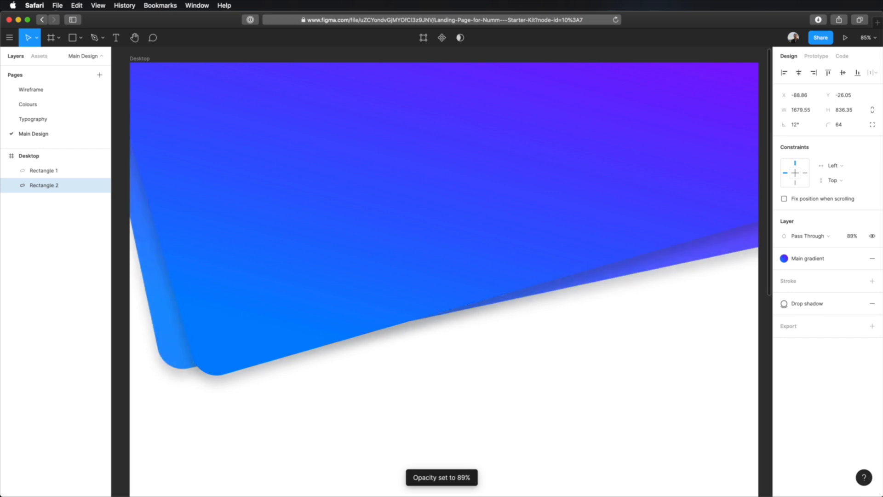
pyautogui.press('0')
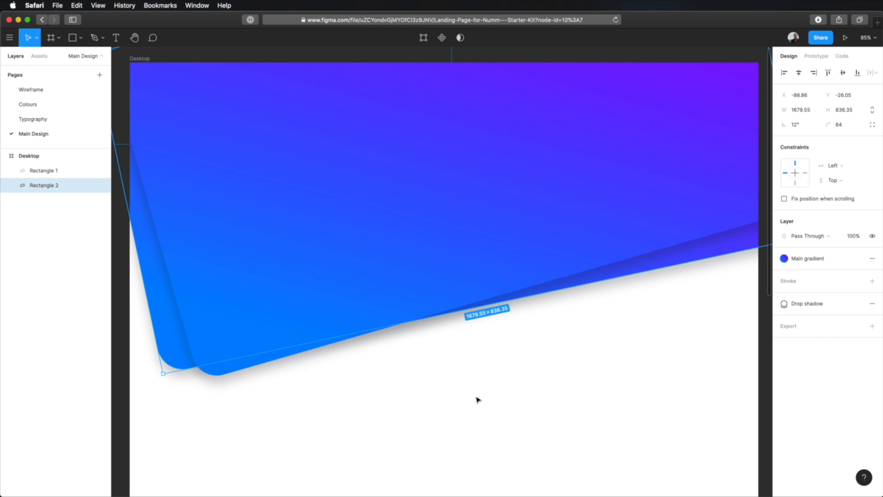
# Step: Try exact two-digit layer opacities of 34%, 12%, 76% and 32% on the back copy
pyautogui.press('3')
pyautogui.press('4')
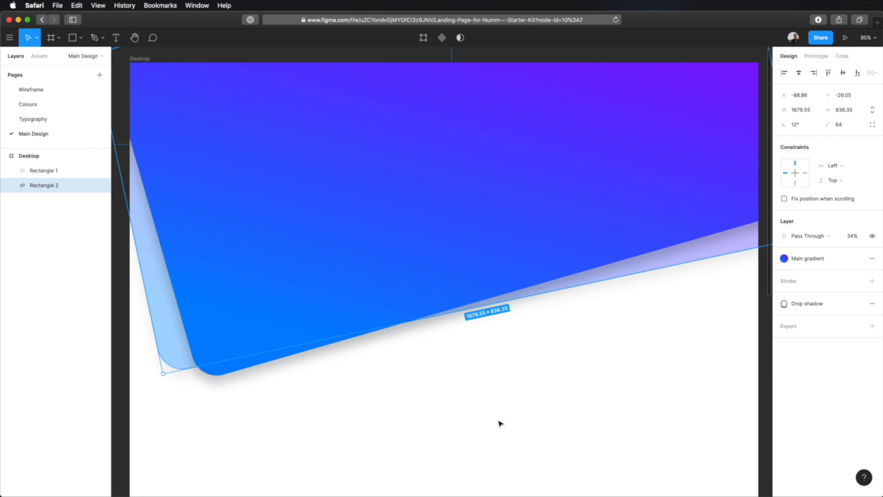
pyautogui.press('1')
pyautogui.press('2')
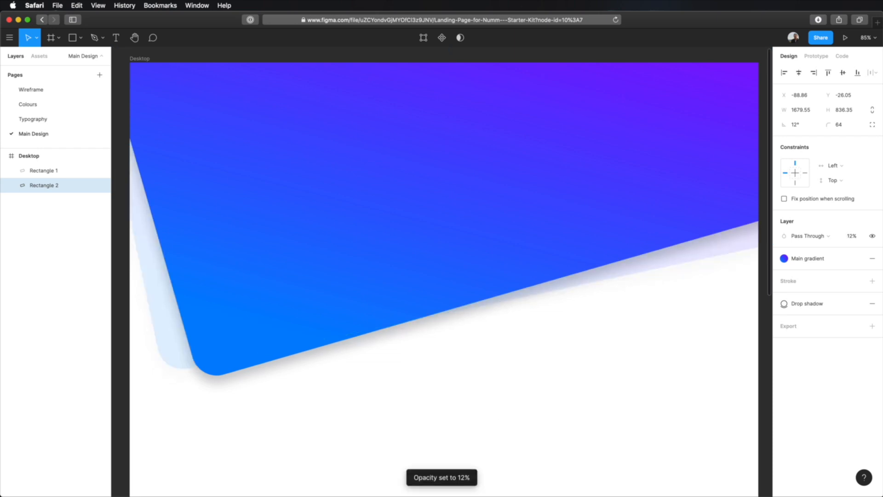
pyautogui.press('7')
pyautogui.press('6')
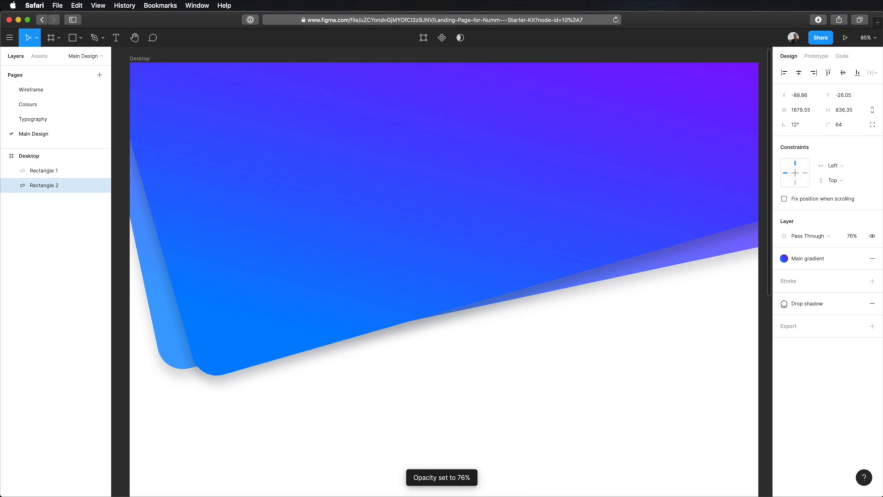
pyautogui.press('3')
pyautogui.press('2')
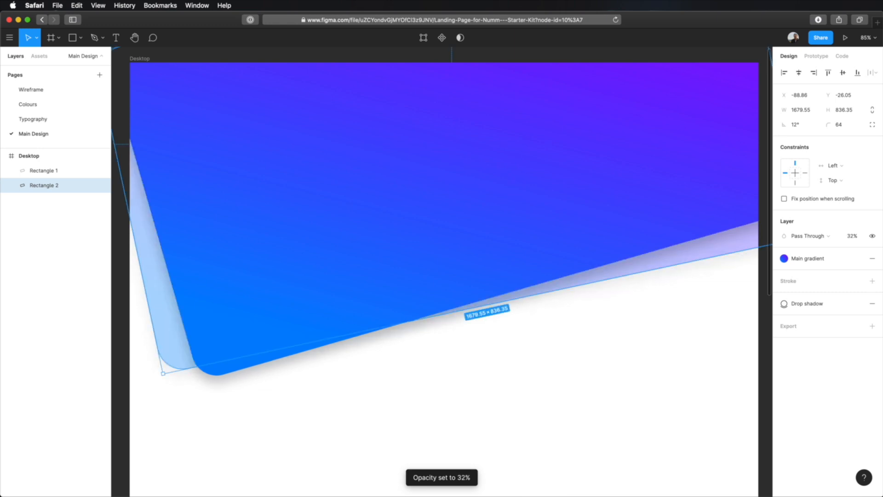
# Step: Try 20% layer opacity on the back copy, return it to 30% and deselect the shape
pyautogui.press('3')
pyautogui.press('2')
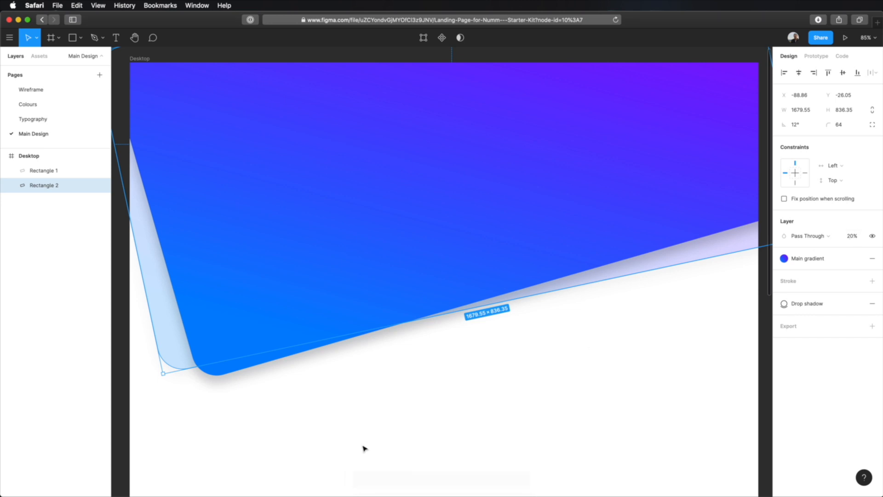
pyautogui.press('3')
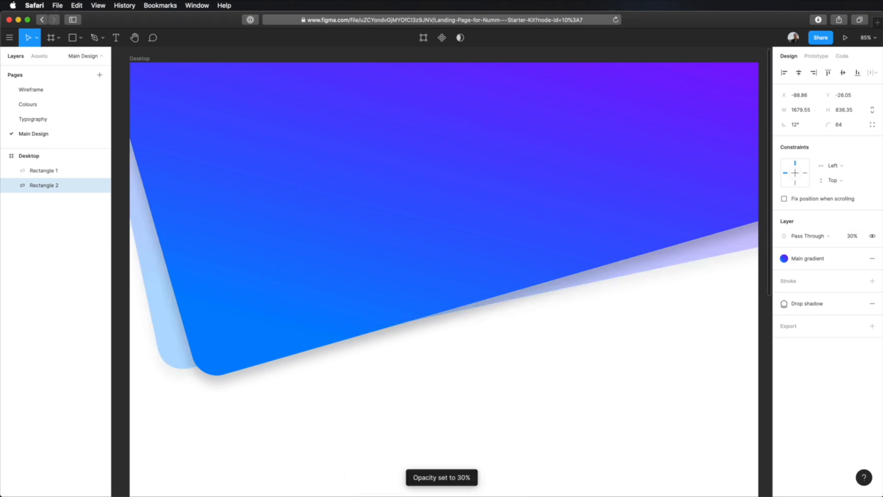
pyautogui.click(379, 428)
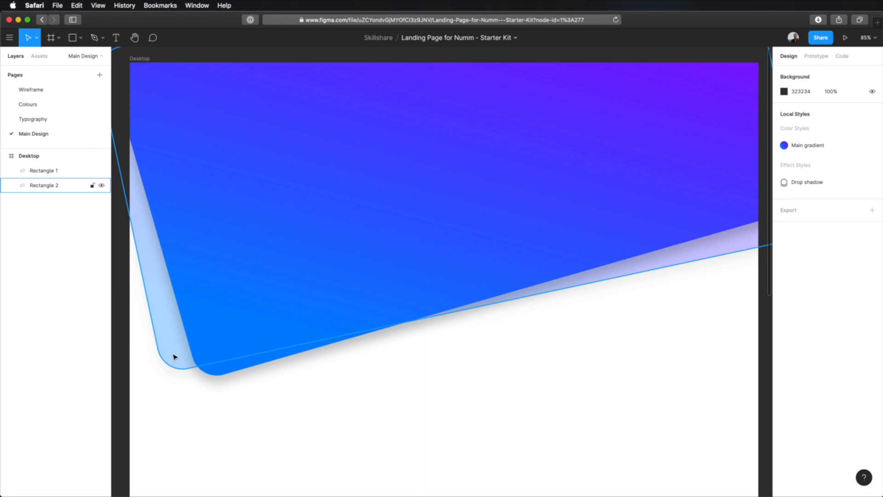
# Step: Duplicate the front gradient shape and set the new copy's rotation to 26°
pyautogui.click(219, 362)
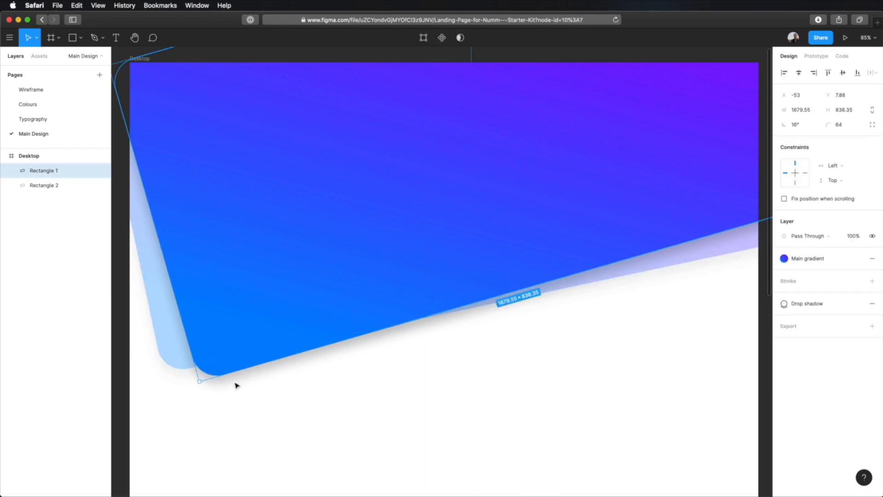
pyautogui.press('super+d')
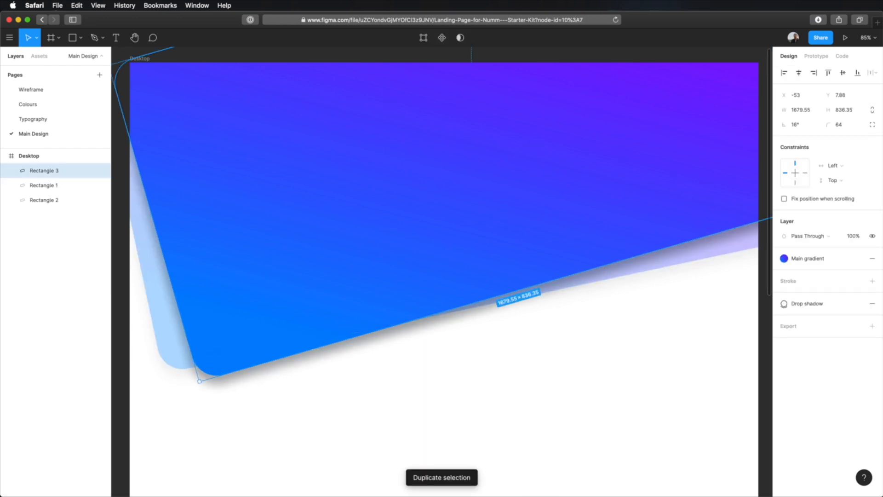
pyautogui.click(803, 124)
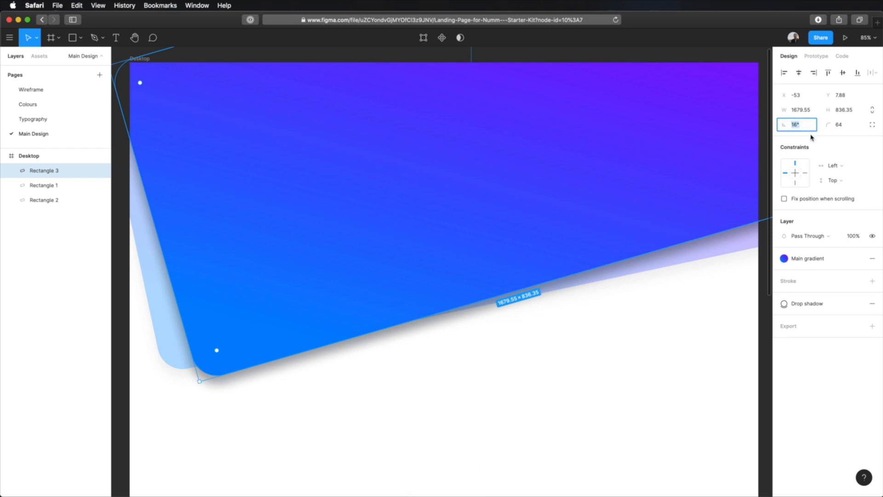
pyautogui.write('26')
pyautogui.press('Tab')
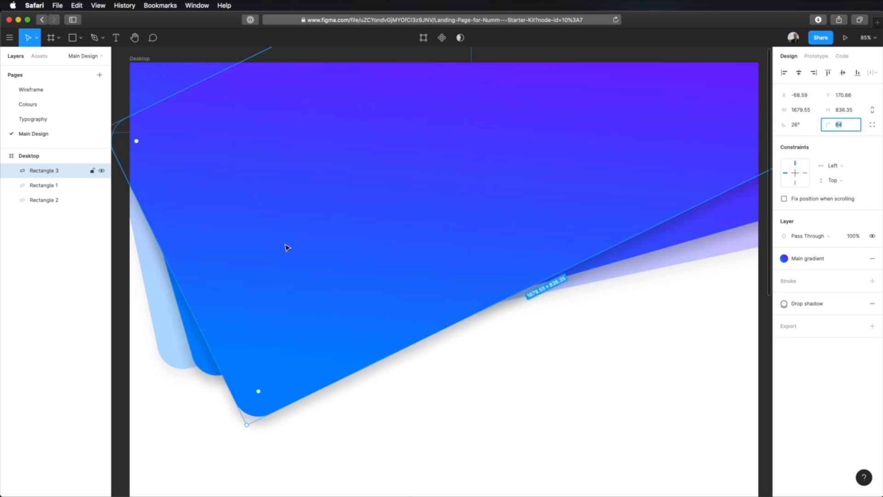
# Step: Try sending the 26° copy back one layer at a time, then bring it forward again
pyautogui.rightClick(310, 225)
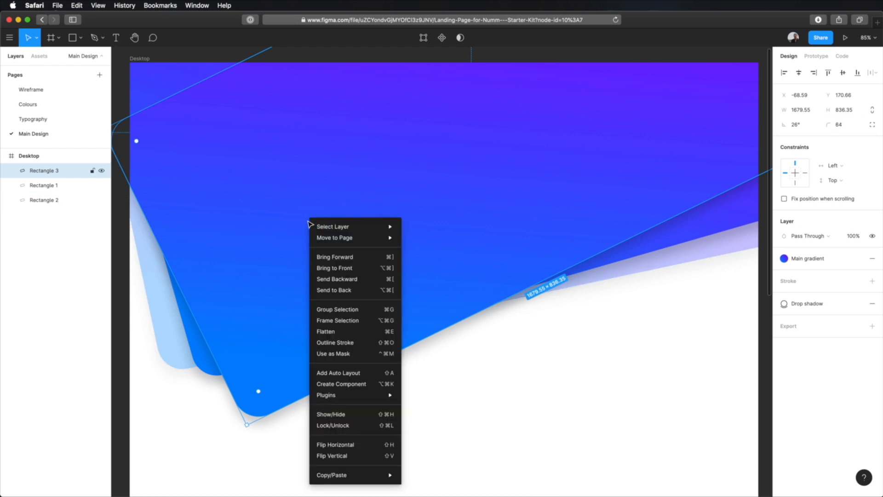
pyautogui.click(366, 284)
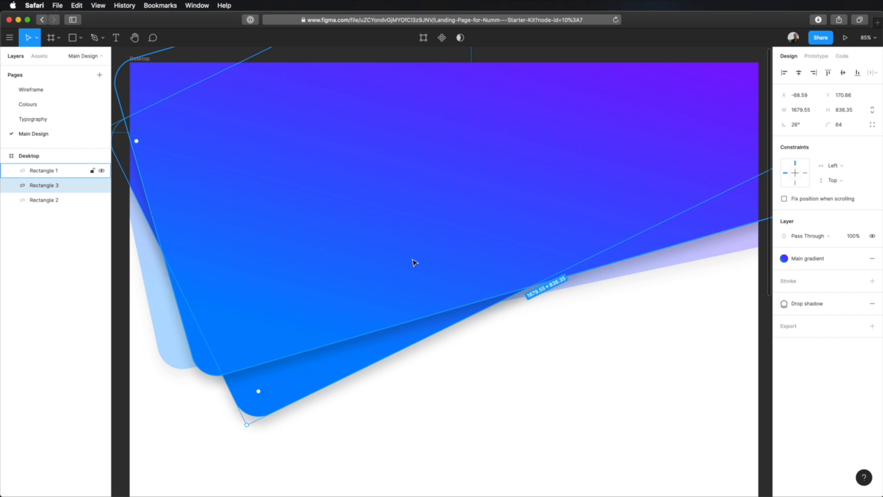
pyautogui.rightClick(300, 380)
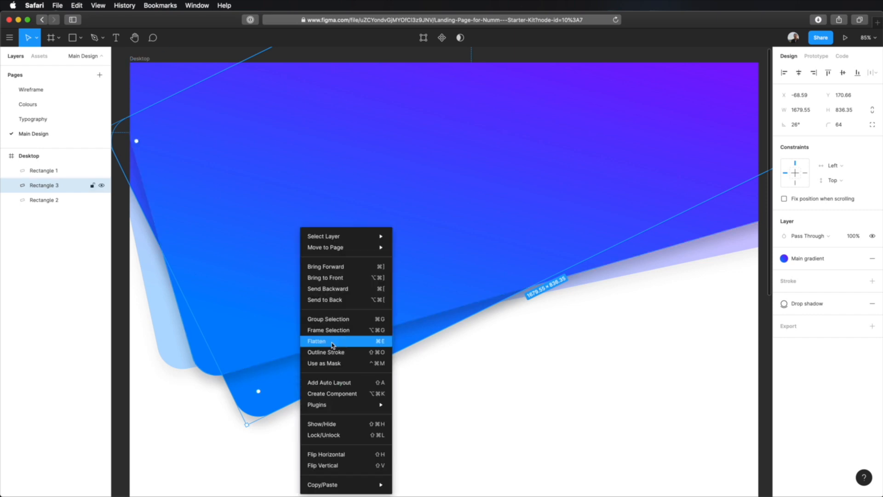
pyautogui.click(339, 289)
pyautogui.press('super+bracketright')
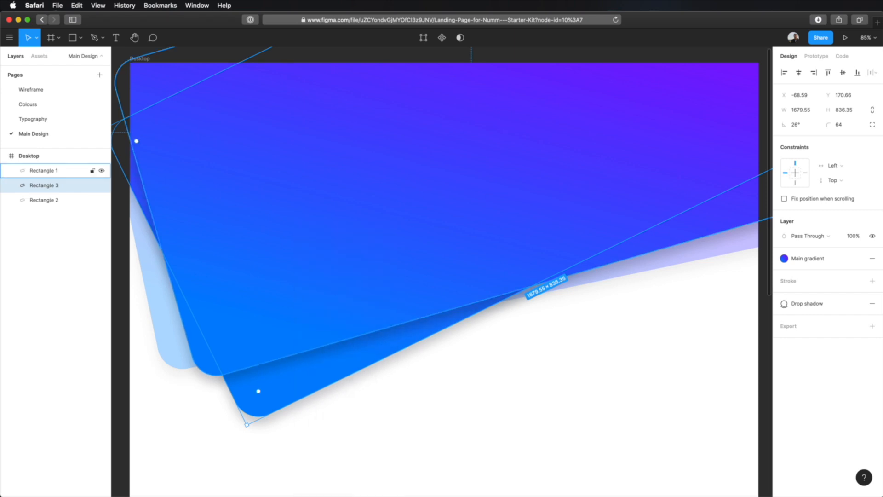
pyautogui.press('super+bracketright')
# Step: Try sending the 26° copy behind all the other rectangles, and undo the reordering
pyautogui.rightClick(341, 143)
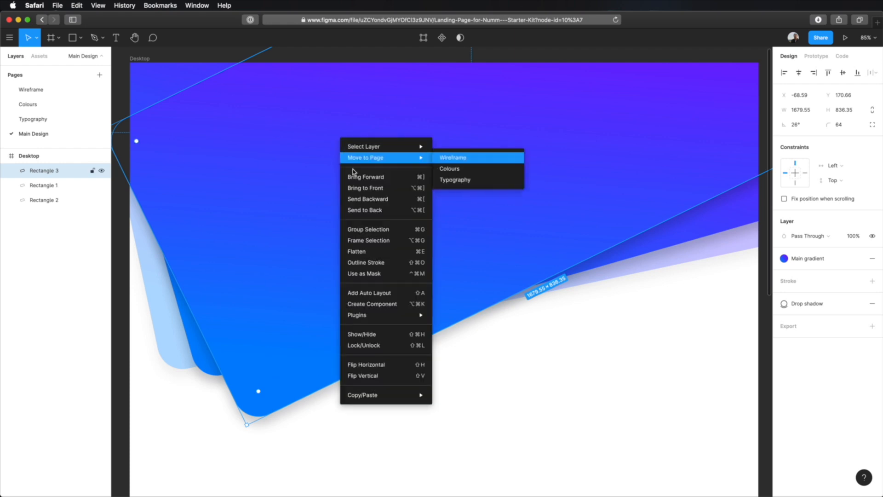
pyautogui.click(377, 213)
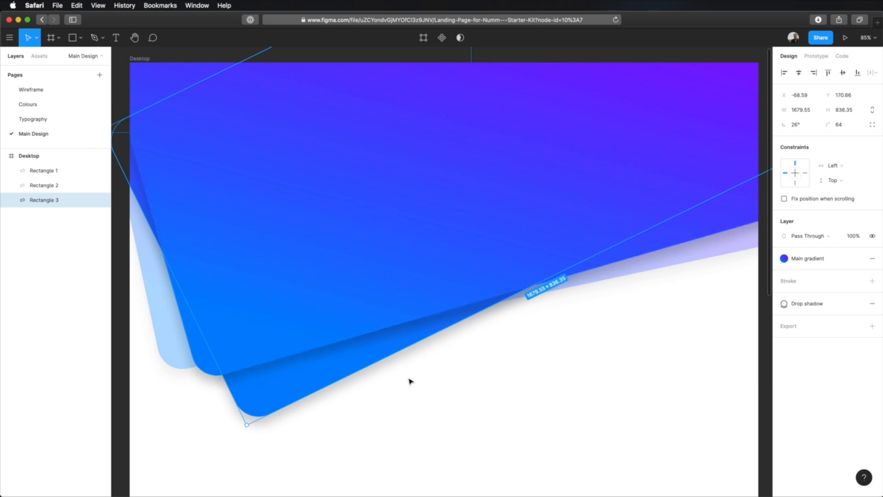
pyautogui.press('super+z')
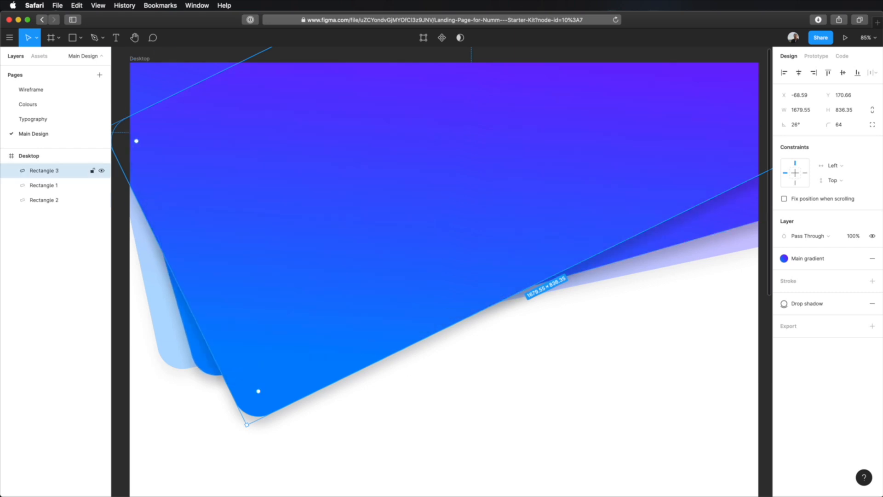
# Step: Reorder the 26° copy below the other rectangles in the layer stack and set its layer opacity to 10%
pyautogui.moveTo(40, 169); pyautogui.dragTo(47, 206)
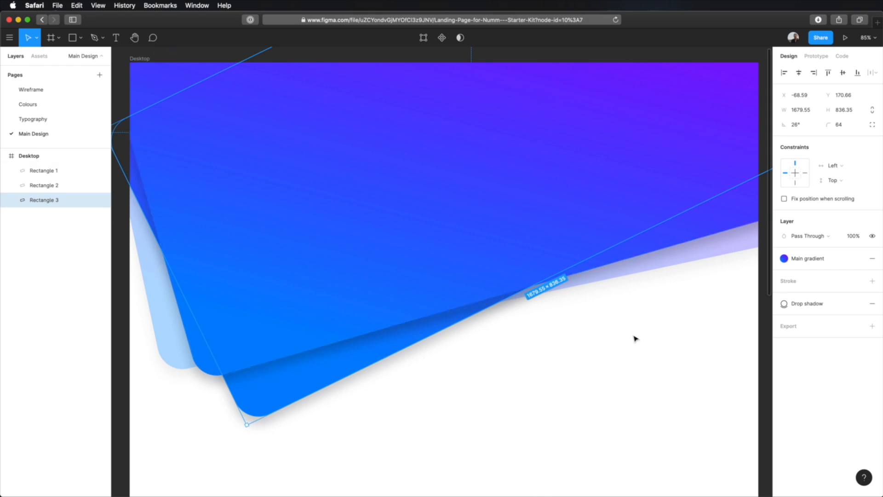
pyautogui.press('1')
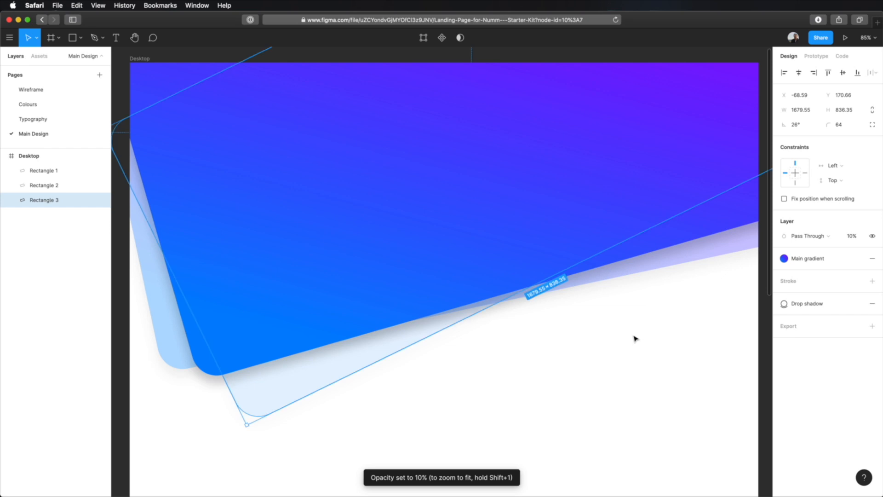
# Step: Nudge the faint 26° back copy in 10 px increments to X -28.59, Y 170.66
pyautogui.hotkey('shift', 'Right')
pyautogui.hotkey('shift', 'Right')
pyautogui.hotkey('shift', 'Left')
pyautogui.hotkey('shift', 'Left')
pyautogui.hotkey('shift', 'Right')
pyautogui.hotkey('shift', 'Right')
pyautogui.hotkey('shift', 'Up')
pyautogui.hotkey('shift', 'Up')
pyautogui.hotkey('shift', 'Up')
pyautogui.hotkey('shift', 'Right')
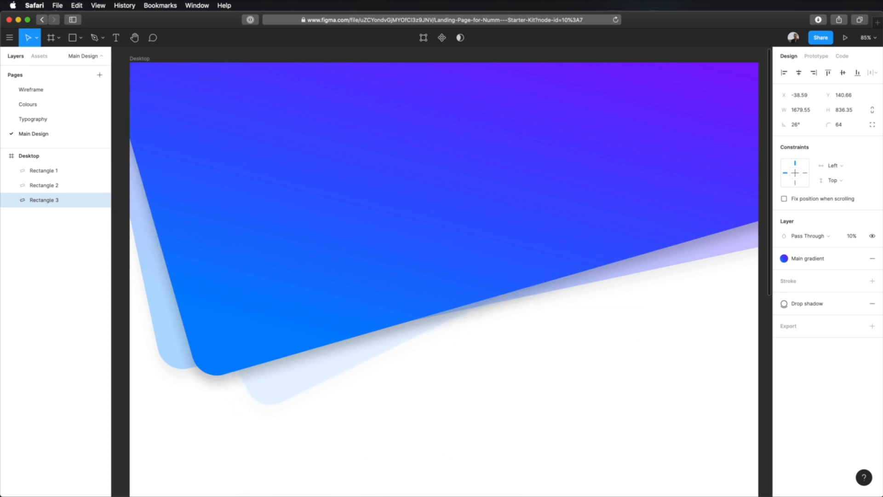
pyautogui.hotkey('shift', 'Down')
pyautogui.hotkey('shift', 'Down')
pyautogui.hotkey('shift', 'Right')
pyautogui.hotkey('shift', 'Down')
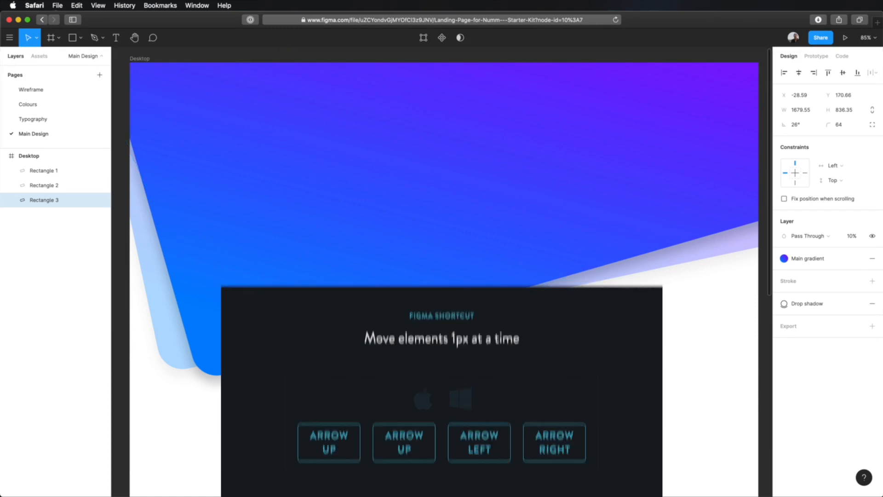
# Step: Fine-tune the faint back copy's position in 1 px increments to X -32.59, Y 168.66
pyautogui.press('Up')
pyautogui.press('Up')
pyautogui.press('Down')
pyautogui.press('Down')
pyautogui.press('Down')
pyautogui.press('Up')
pyautogui.press('Up')
pyautogui.press('Up')
pyautogui.press('Left')
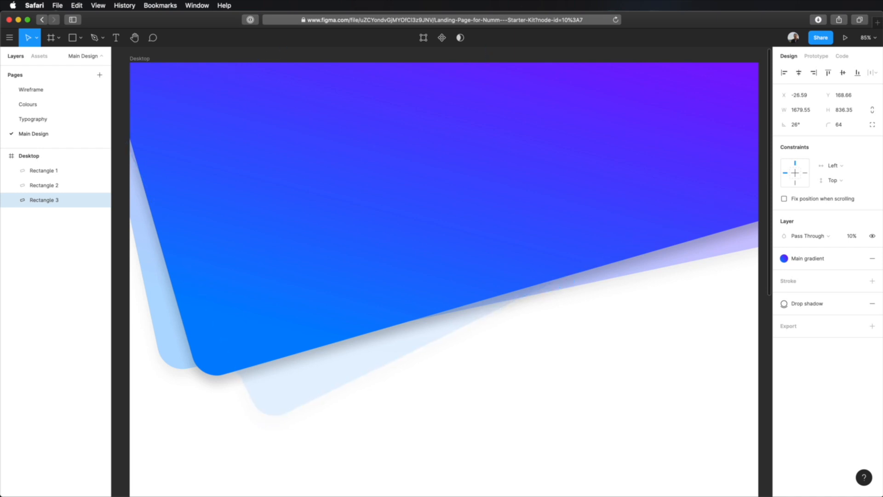
pyautogui.press('Left')
pyautogui.press('Left')
pyautogui.press('Left')
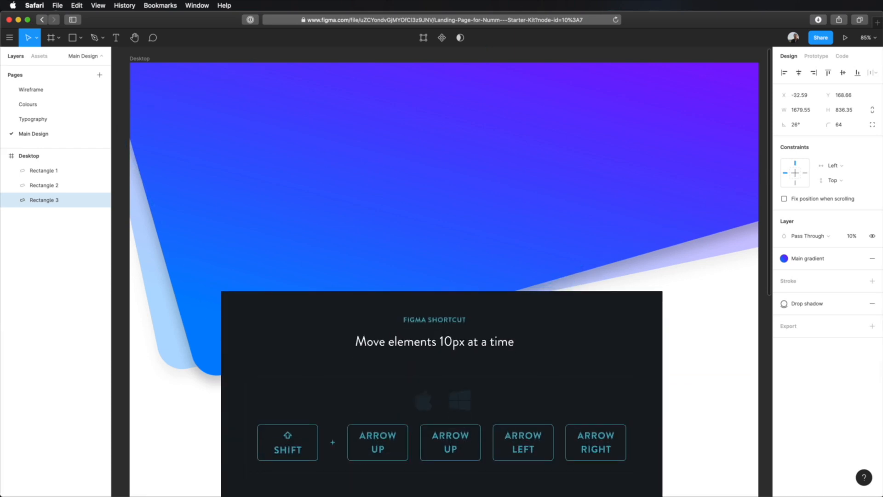
# Step: Nudge the faint back copy in 10 px increments to X -12.59, Y 158.66 and deselect it
pyautogui.hotkey('shift', 'Up')
pyautogui.hotkey('shift', 'Up')
pyautogui.hotkey('shift', 'Right')
pyautogui.hotkey('shift', 'Down')
pyautogui.hotkey('shift', 'Right')
pyautogui.hotkey('shift', 'Right')
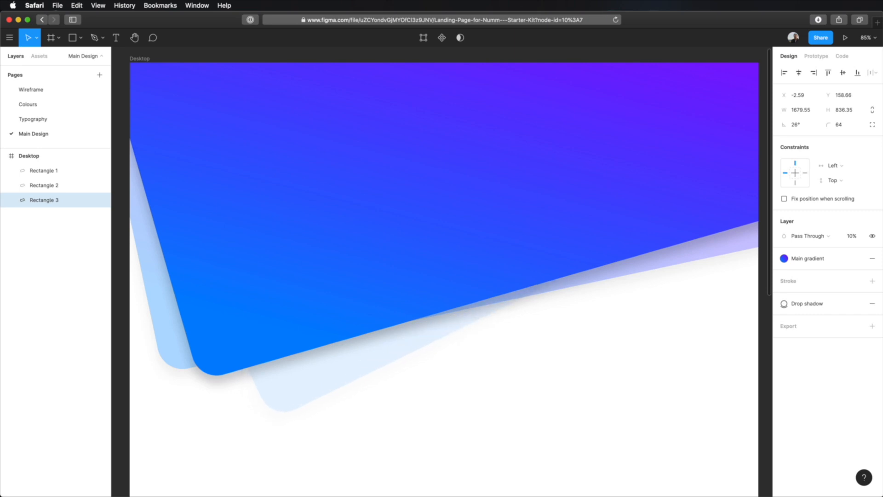
pyautogui.hotkey('shift', 'Left')
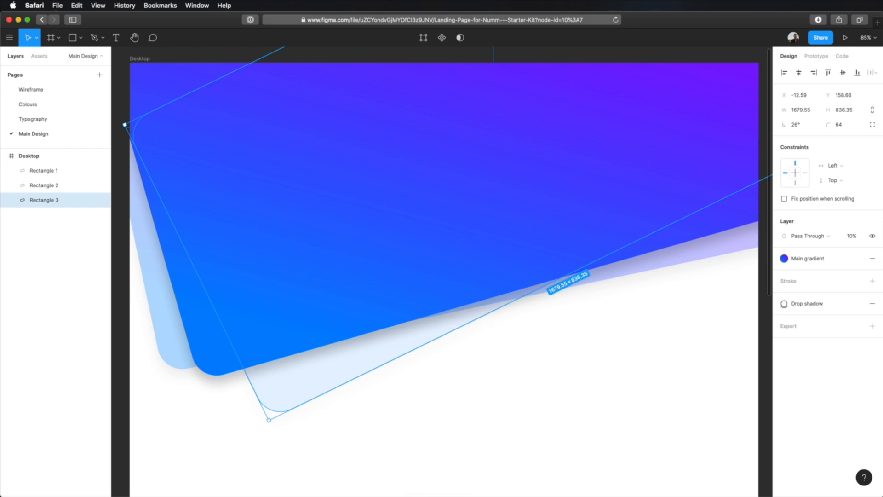
pyautogui.click(597, 362)
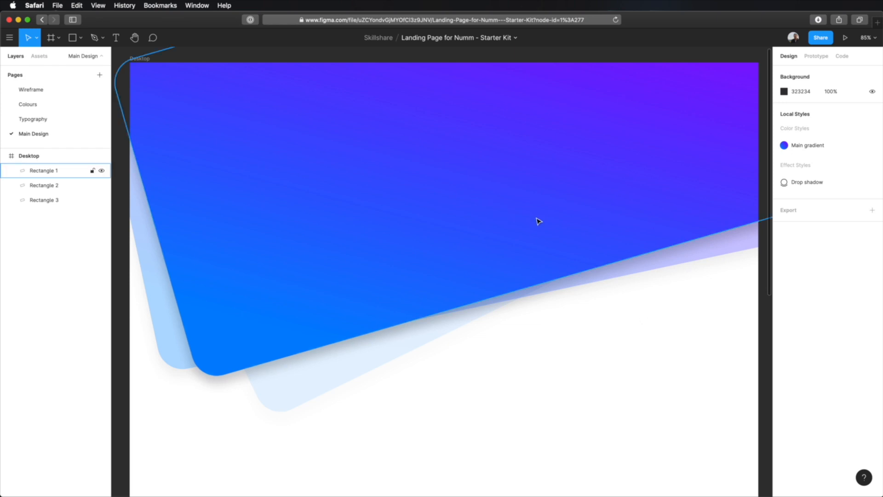
# Step: Duplicate the front gradient shape, rotate the copy to 26° and move it up to about X -55, Y -129
pyautogui.click(240, 332)
pyautogui.press('super+d')
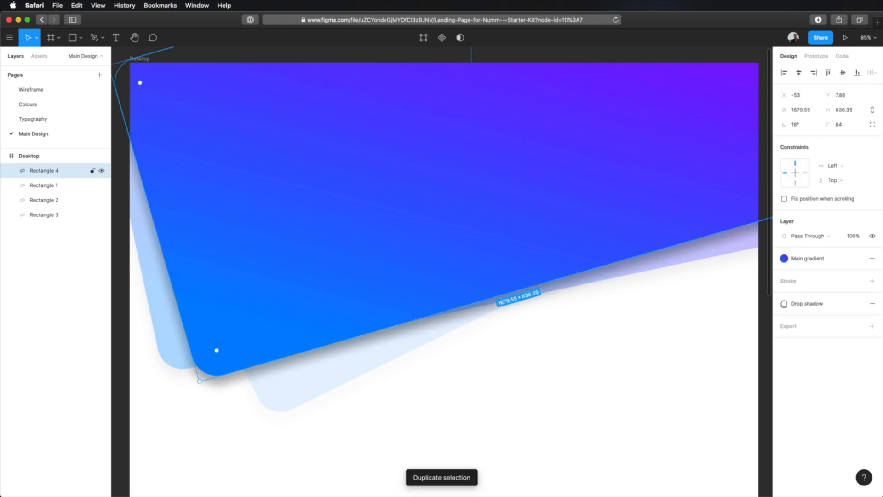
pyautogui.click(801, 125)
pyautogui.write('26')
pyautogui.press('Return')
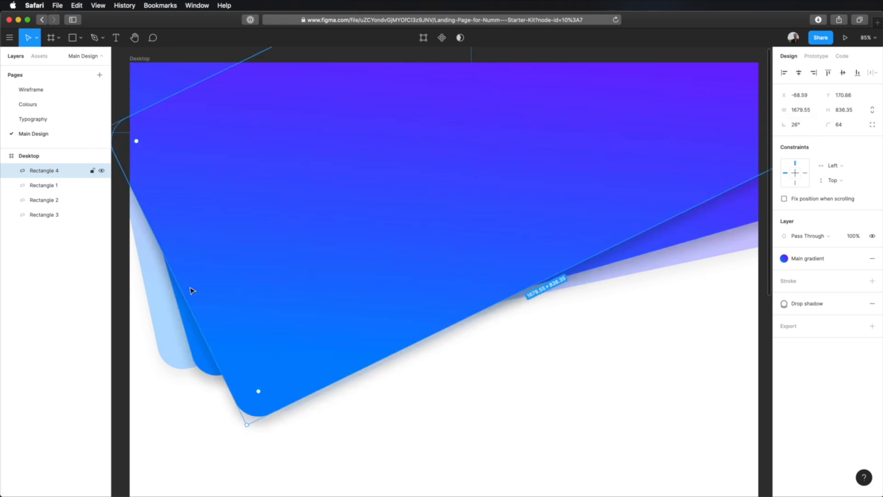
pyautogui.moveTo(286, 367); pyautogui.dragTo(293, 252)
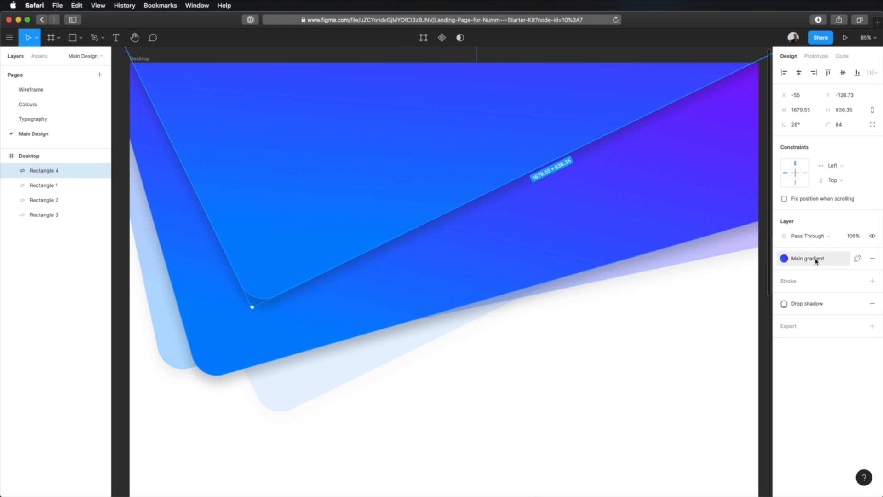
# Step: Remove the Main gradient style from the new front copy and give it a linear gradient fill
pyautogui.click(872, 258)
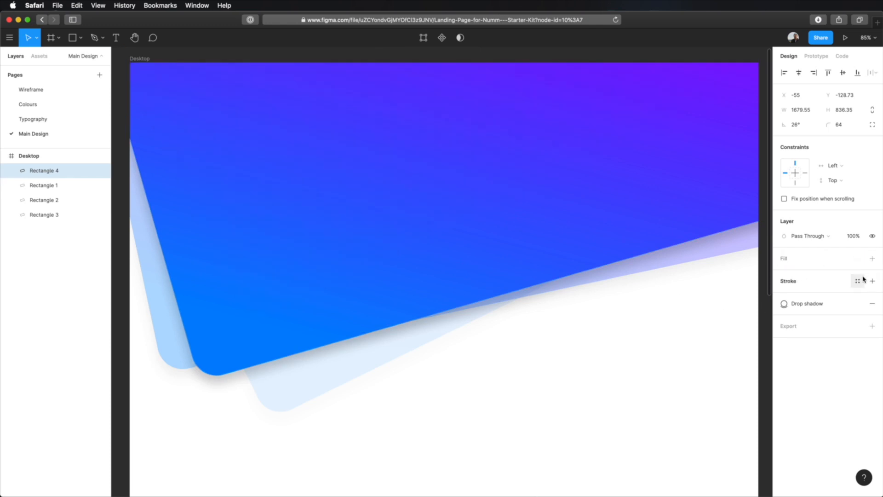
pyautogui.click(831, 264)
pyautogui.click(784, 274)
pyautogui.click(676, 256)
pyautogui.click(684, 267)
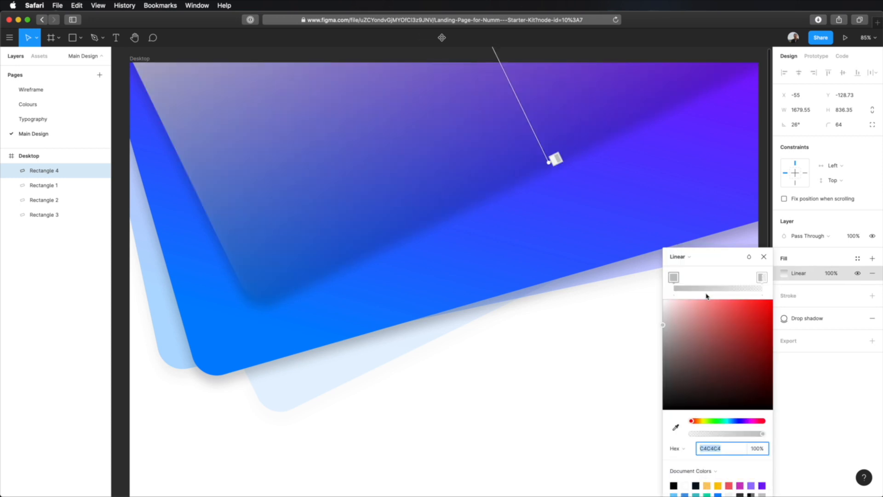
# Step: Make both gradient stops white (FFFFFF) and reverse the gradient so it runs from 0% opacity to solid white at the shape's lower edge
pyautogui.moveTo(675, 308); pyautogui.dragTo(644, 289)
pyautogui.click(762, 277)
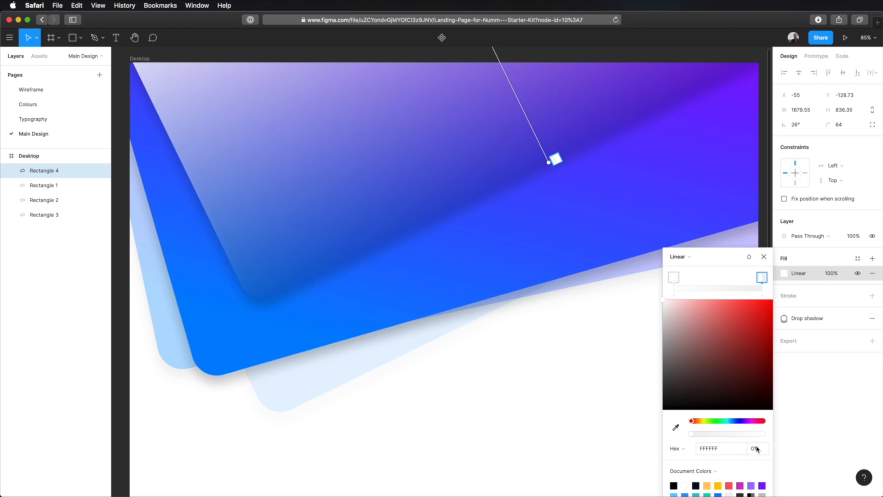
pyautogui.moveTo(762, 276); pyautogui.dragTo(731, 276)
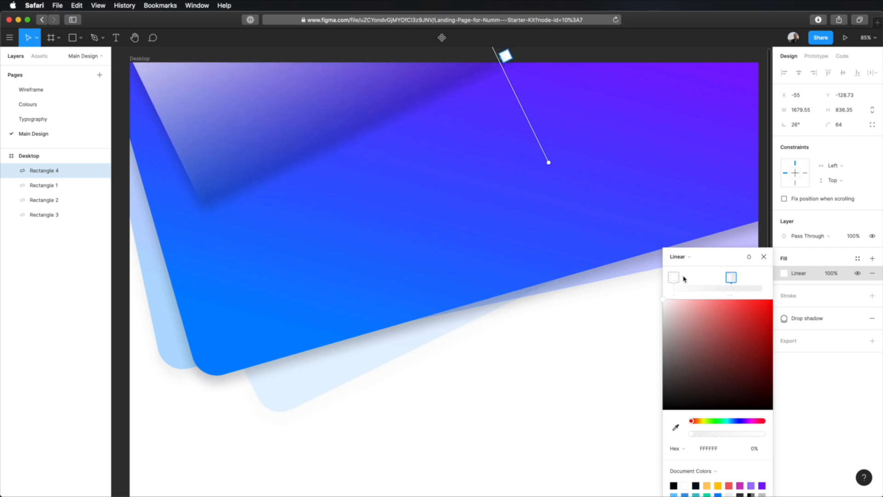
pyautogui.moveTo(673, 277); pyautogui.dragTo(647, 280)
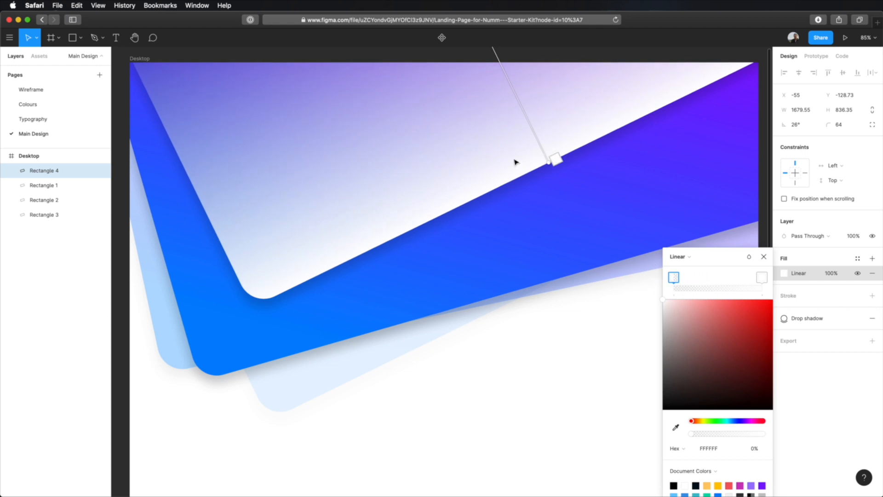
pyautogui.press('Escape')
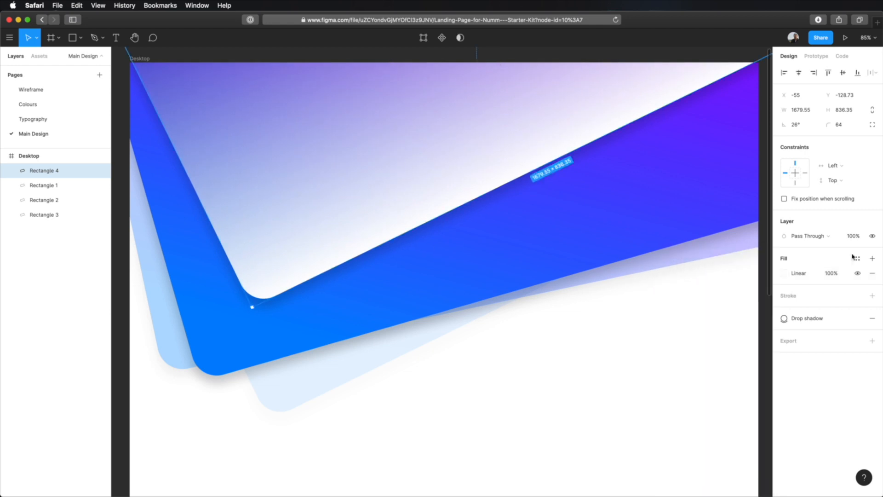
# Step: Set the white gradient shape's layer opacity to 5% and deselect it
pyautogui.click(853, 239)
pyautogui.write('5')
pyautogui.press('Return')
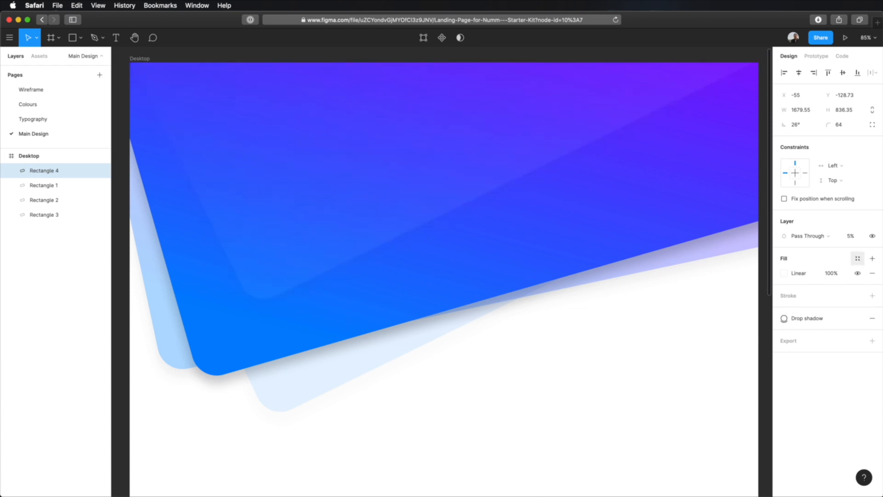
pyautogui.scroll(5, 411, 343)
pyautogui.click(533, 447)
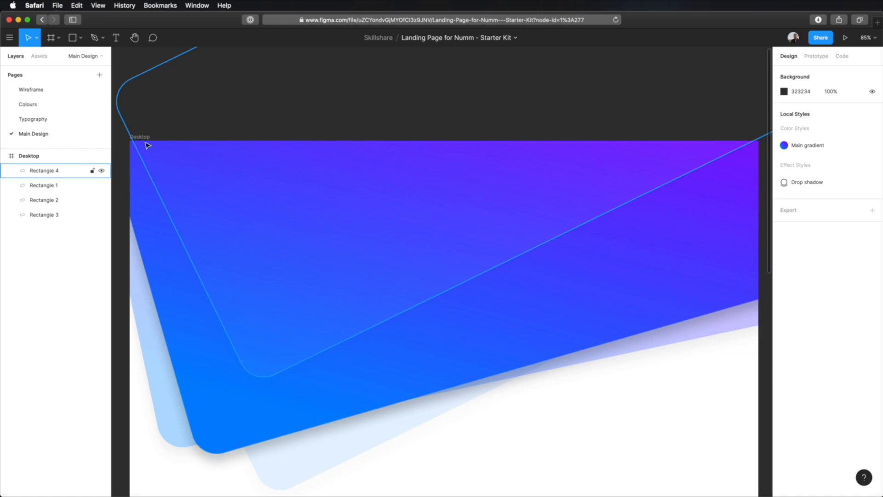
# Step: Shorten the 5% overlay shape from its upper edge to a height of about 646 and deselect it
pyautogui.click(296, 260)
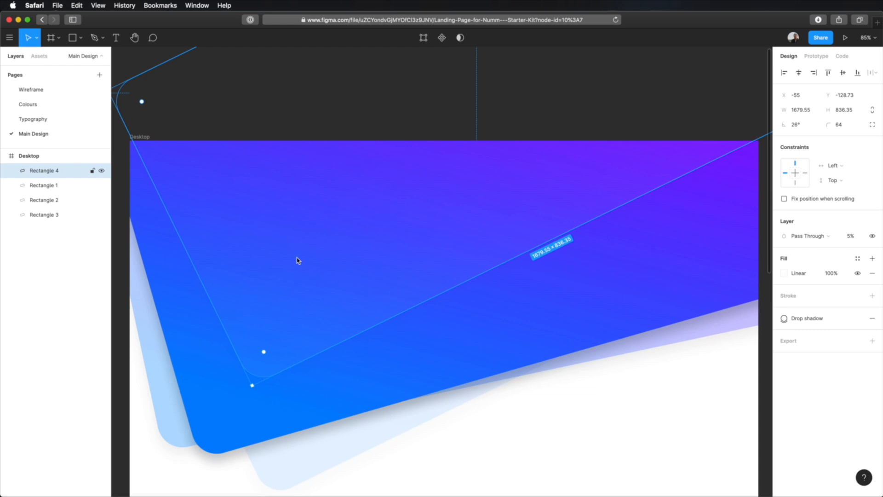
pyautogui.moveTo(186, 50); pyautogui.dragTo(242, 114)
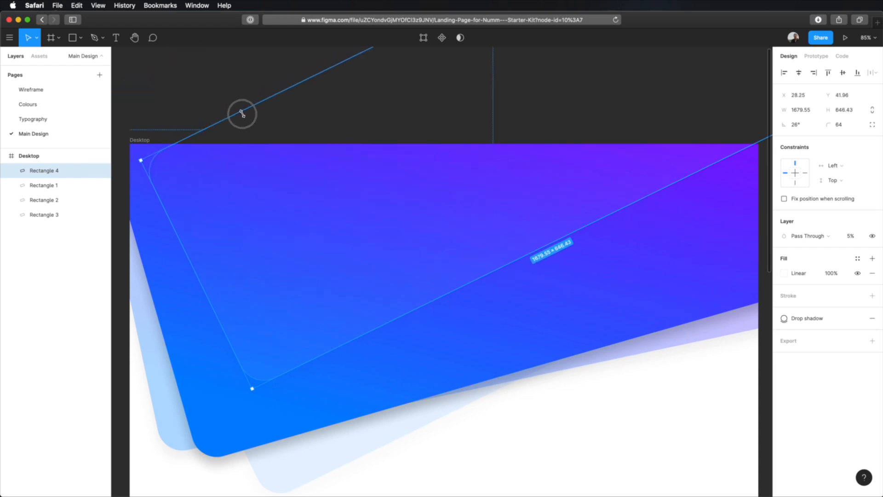
pyautogui.click(211, 87)
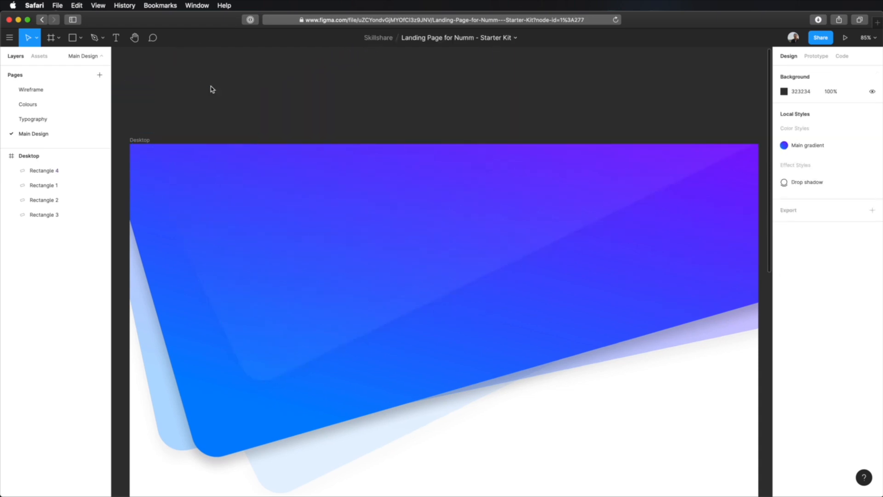
# Step: Group all four rectangles in the Desktop frame and rename the group Background
pyautogui.scroll(-2, 211, 89)
pyautogui.click(46, 173)
pyautogui.keyDown('shift'); pyautogui.click(52, 214); pyautogui.keyUp('shift')
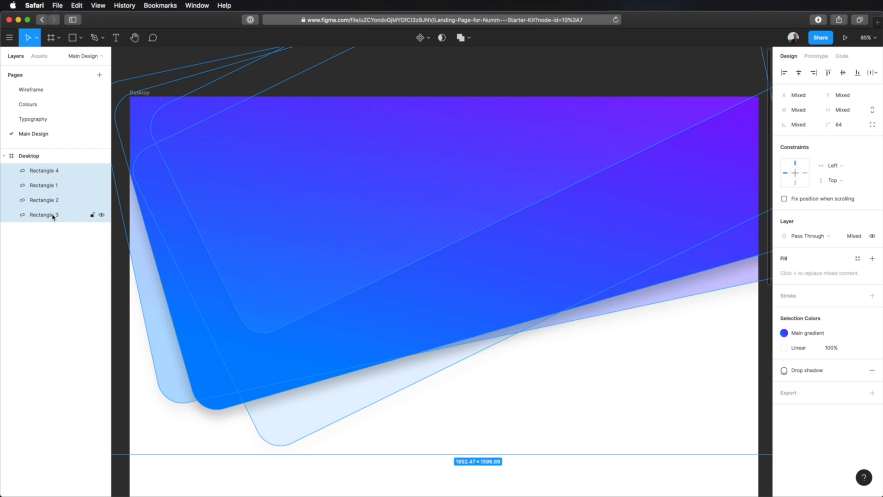
pyautogui.press('super+g')
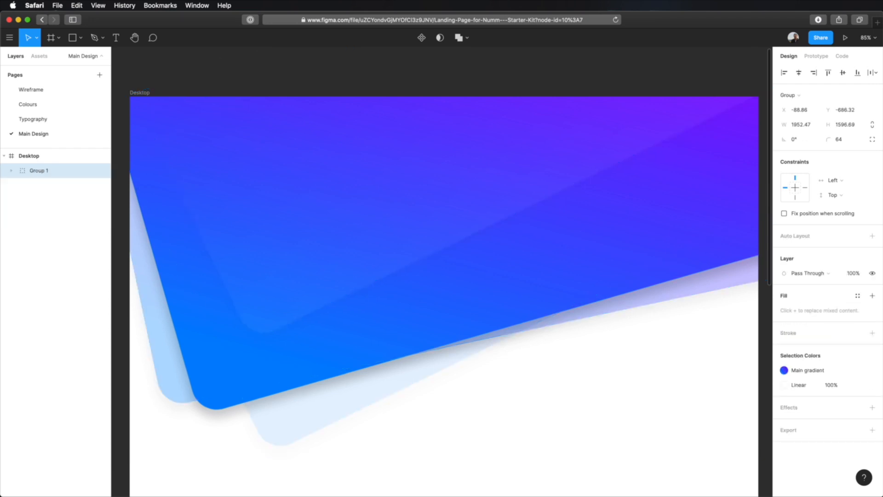
pyautogui.doubleClick(43, 173)
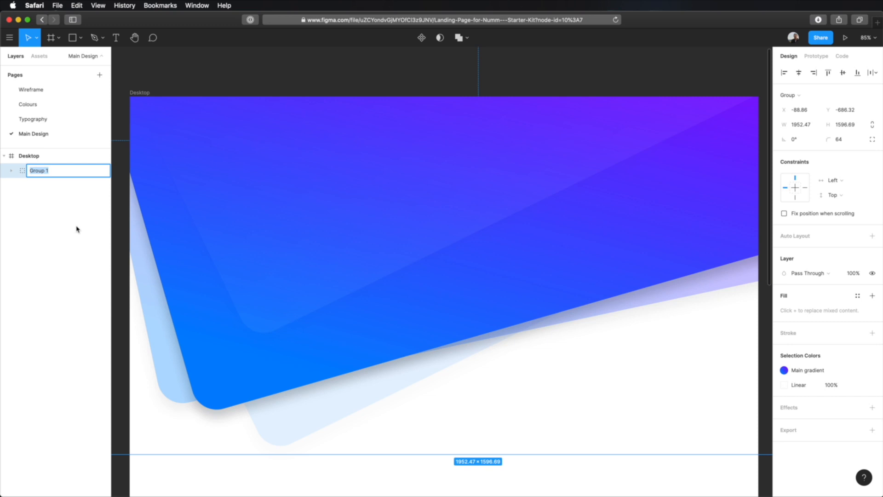
pyautogui.write('Background')
pyautogui.press('Return')
pyautogui.click(123, 221)
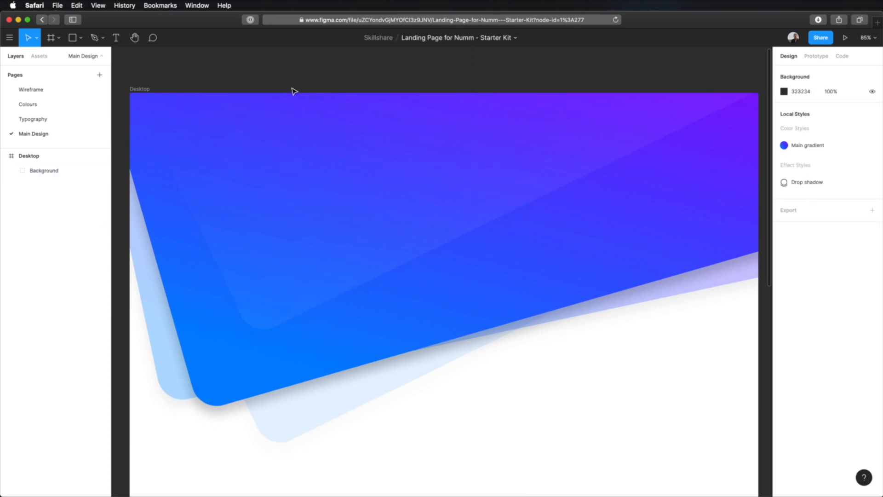
pyautogui.scroll(-2, 293, 90)
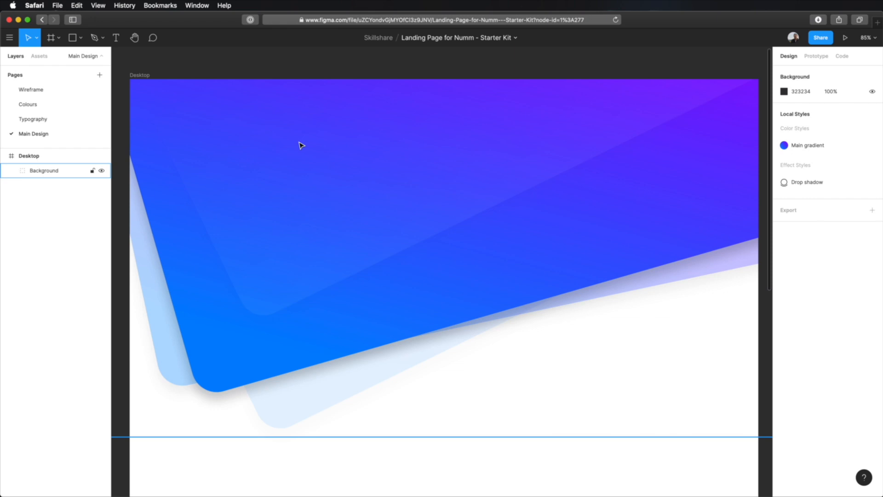
# Step: Show the layout grid and import logo-white.svg from the Brand assets folder onto the canvas
pyautogui.hotkey('ctrl', 'g')
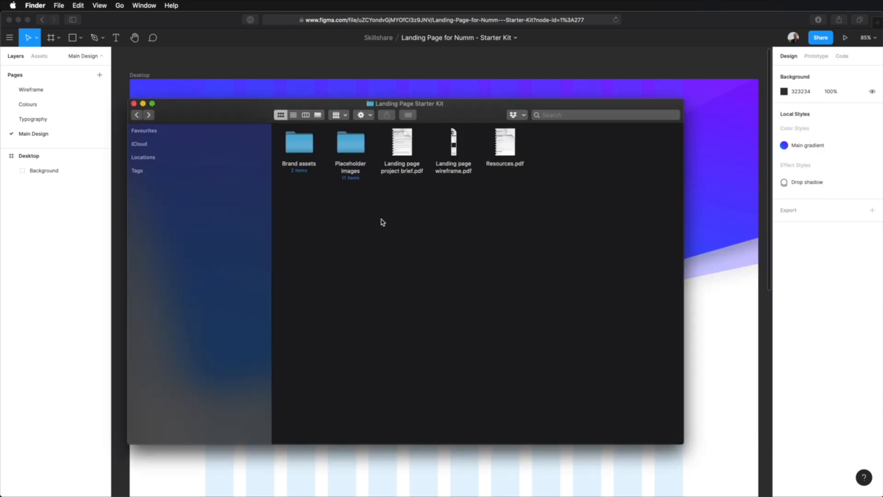
pyautogui.doubleClick(305, 162)
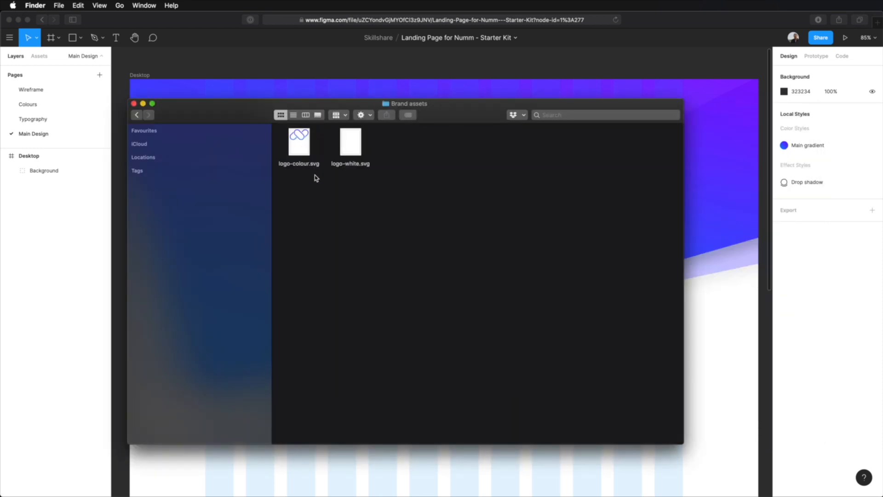
pyautogui.moveTo(352, 144); pyautogui.dragTo(386, 66)
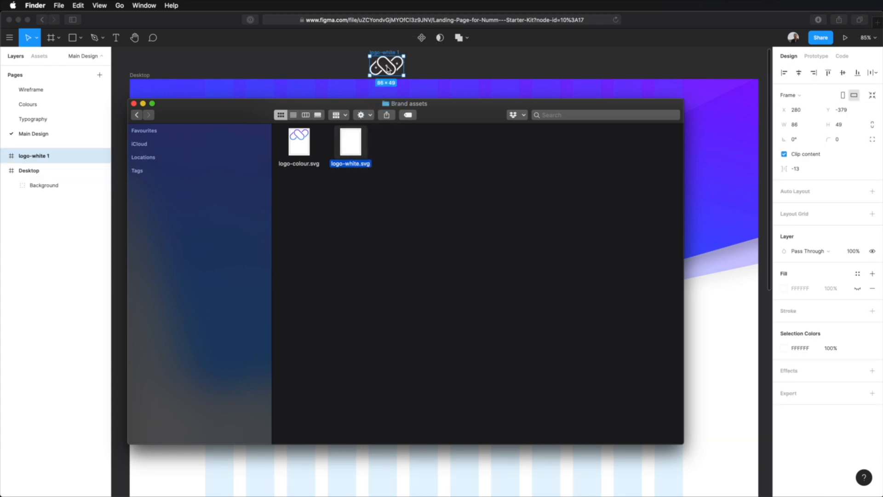
# Step: Move the white logo into the Desktop frame near its upper-left corner, at about X 123, Y 86
pyautogui.click(420, 70)
pyautogui.moveTo(393, 66); pyautogui.dragTo(211, 129)
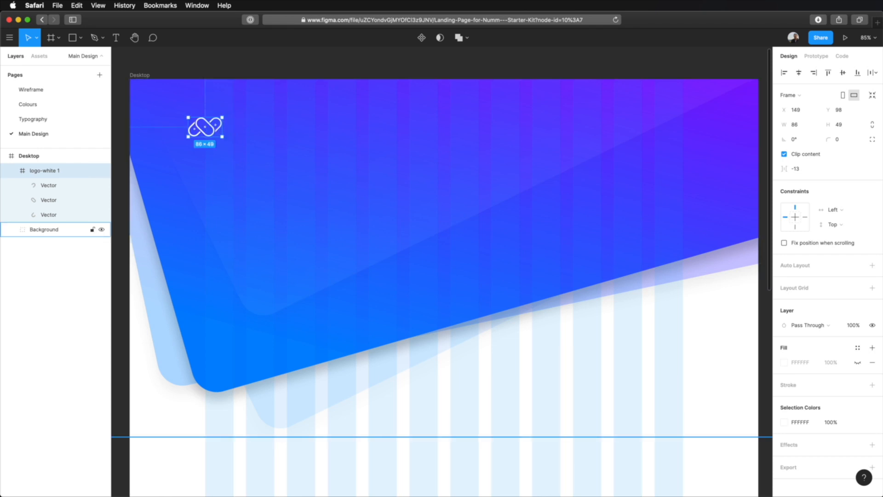
pyautogui.moveTo(206, 127); pyautogui.dragTo(201, 121)
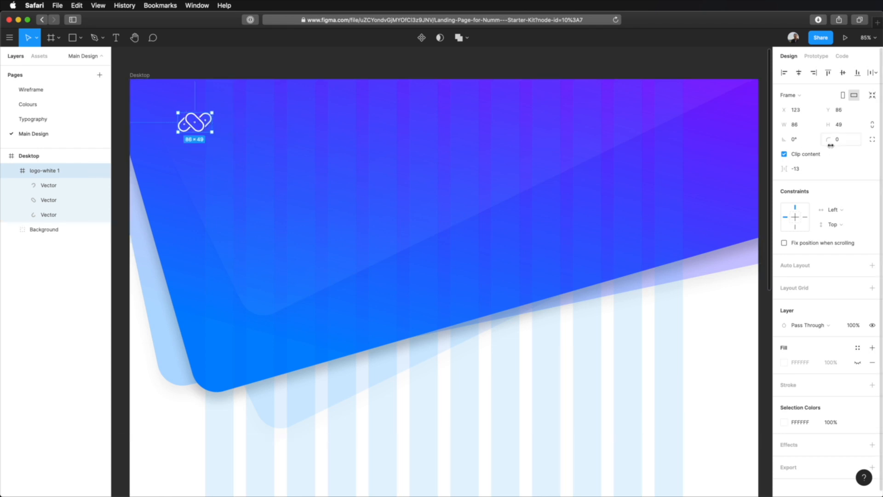
# Step: Constrain the logo's proportions and set its height to 48
pyautogui.click(872, 124)
pyautogui.click(855, 128)
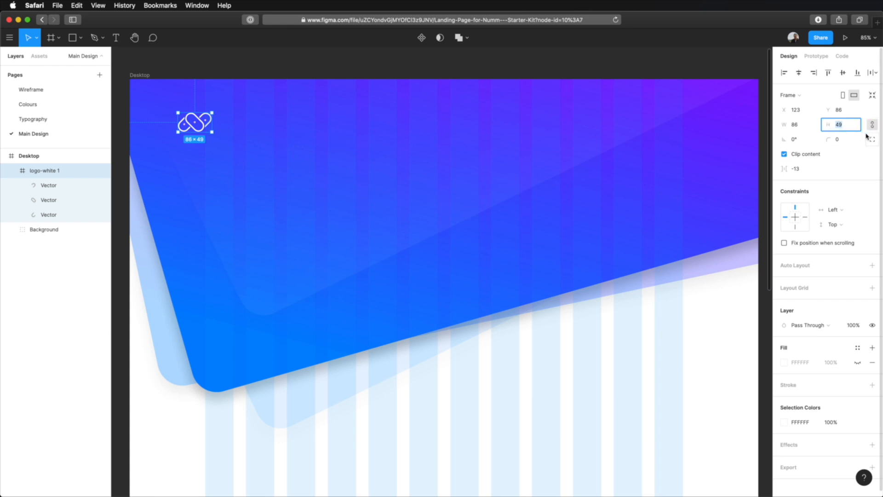
pyautogui.write('48')
pyautogui.press('Return')
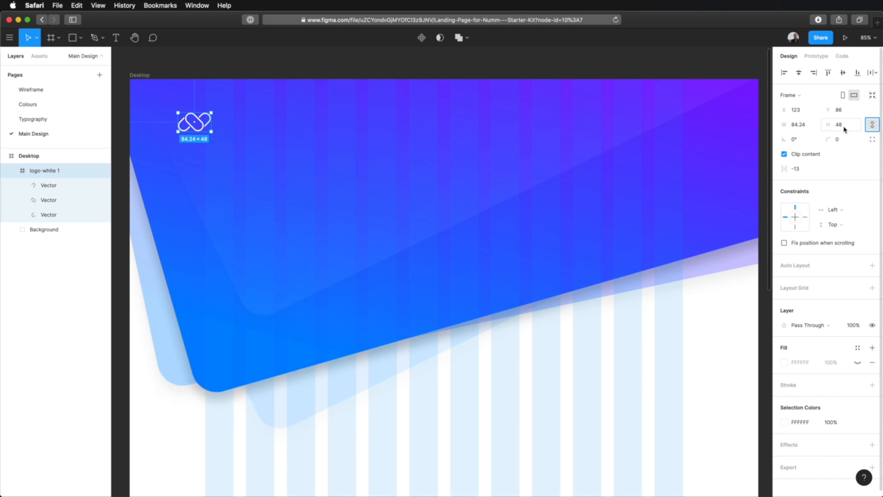
pyautogui.click(873, 126)
pyautogui.click(872, 126)
# Step: Position the logo 64 px from both the left and upper edges of the Desktop frame and deselect it
pyautogui.moveTo(199, 120); pyautogui.dragTo(179, 123)
pyautogui.scroll(-1, 184, 446)
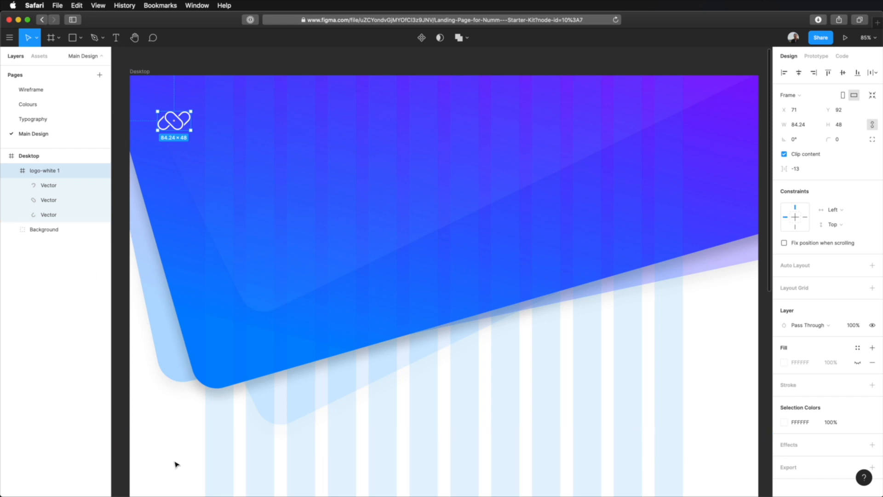
pyautogui.scroll(1, 173, 446)
pyautogui.press('alt')
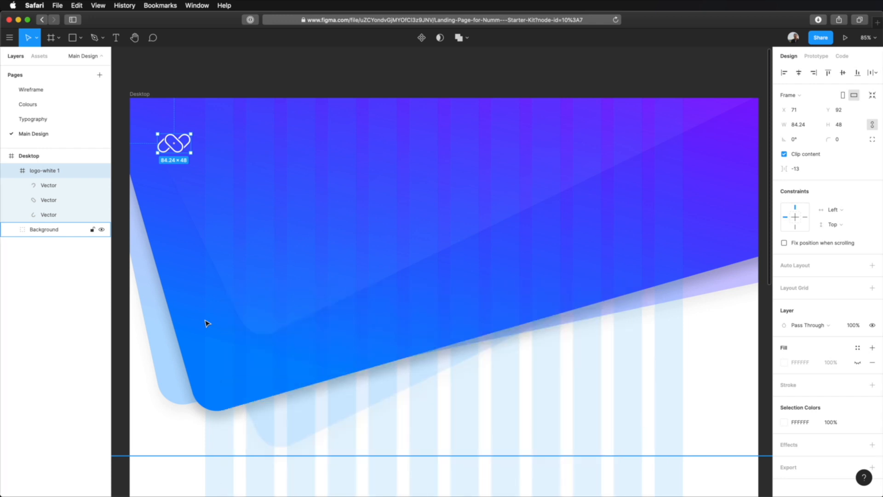
pyautogui.press('alt')
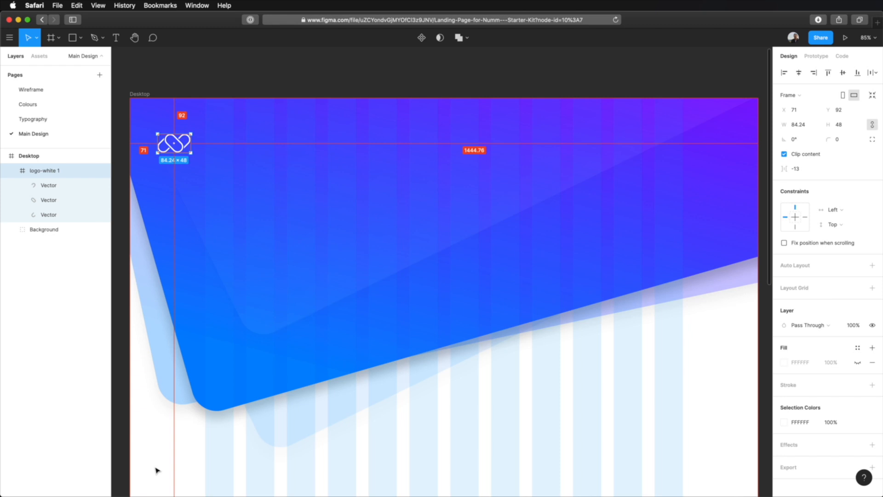
pyautogui.press('Left')
pyautogui.press('Left')
pyautogui.press('Left')
pyautogui.press('Left')
pyautogui.press('Left')
pyautogui.press('Left')
pyautogui.press('Left')
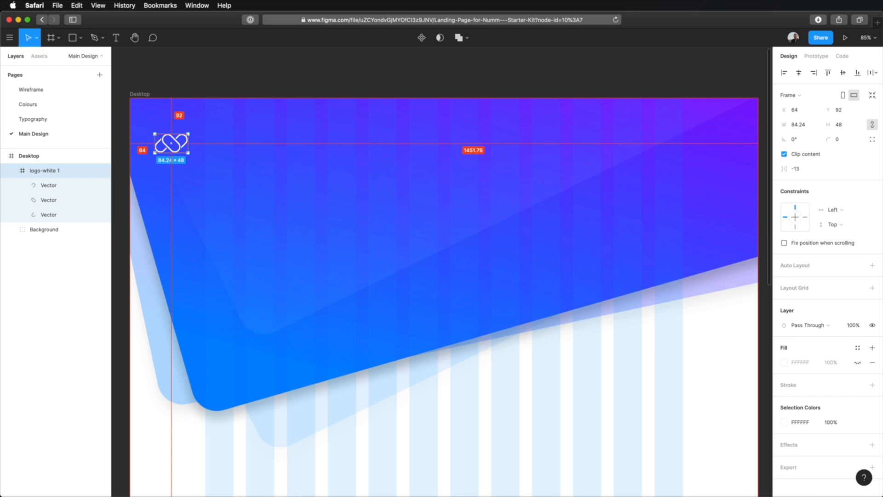
pyautogui.press('Down')
pyautogui.press('Down')
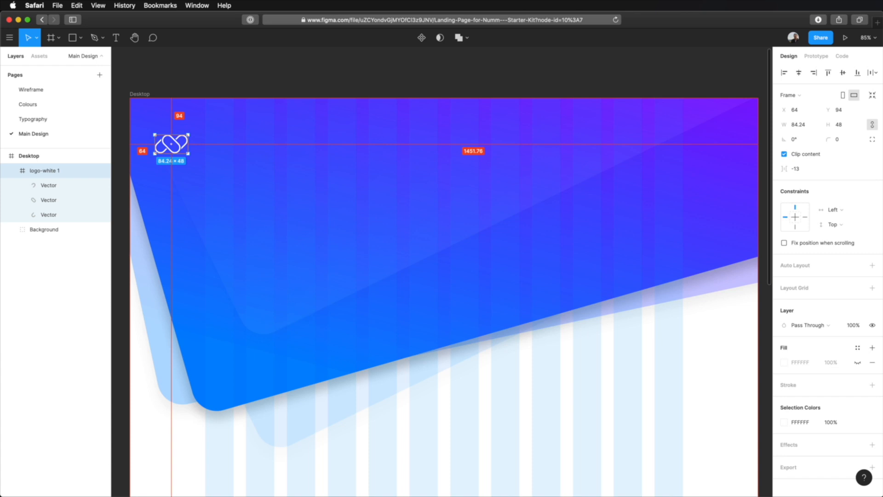
pyautogui.hotkey('shift', 'Up')
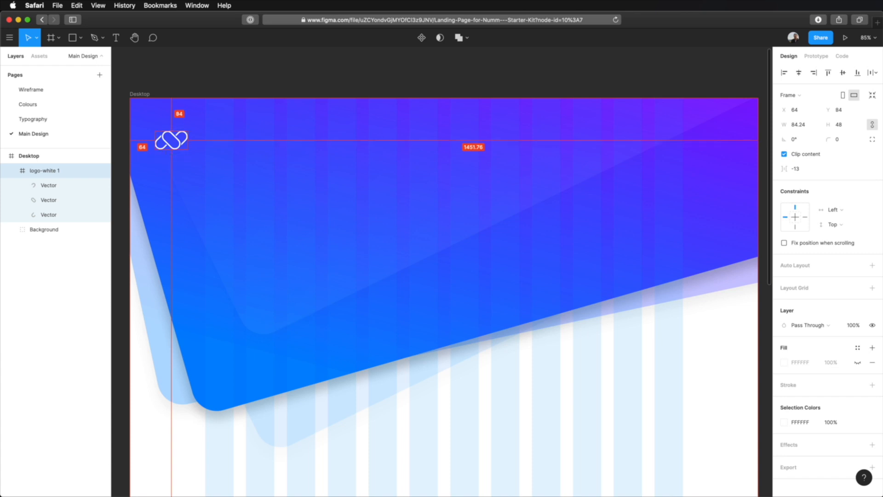
pyautogui.hotkey('shift', 'Up')
pyautogui.hotkey('shift', 'Up')
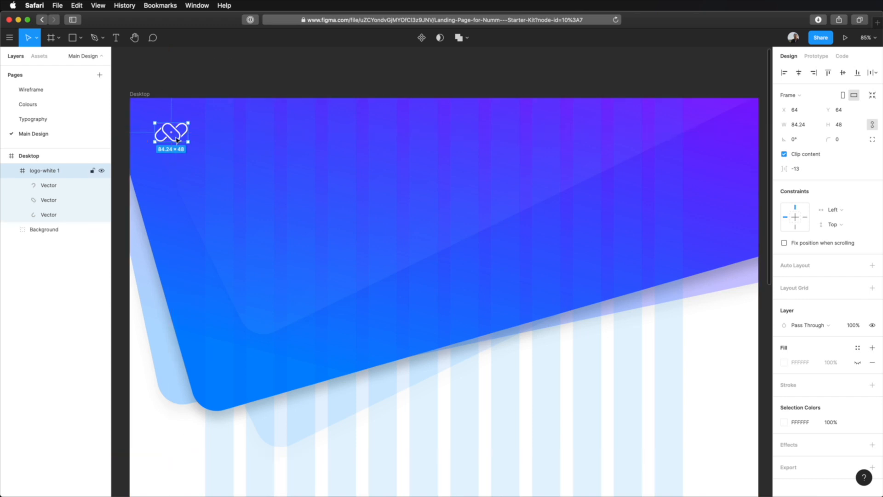
pyautogui.press('alt')
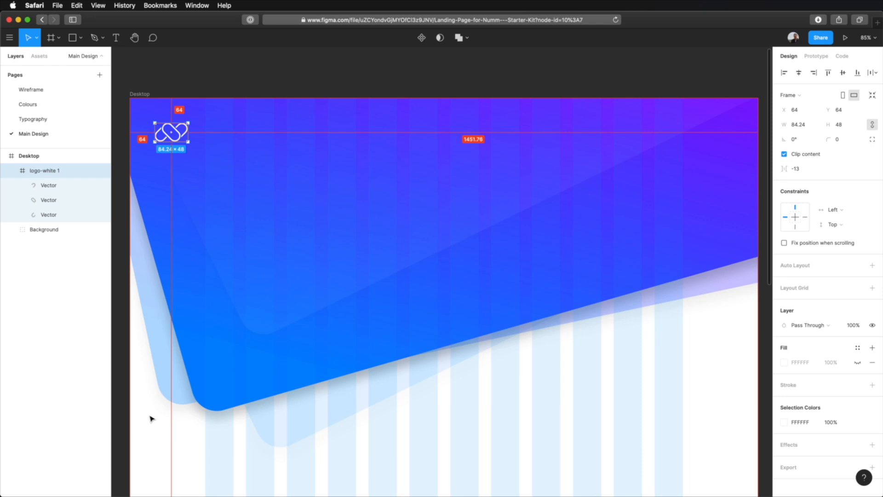
pyautogui.click(445, 84)
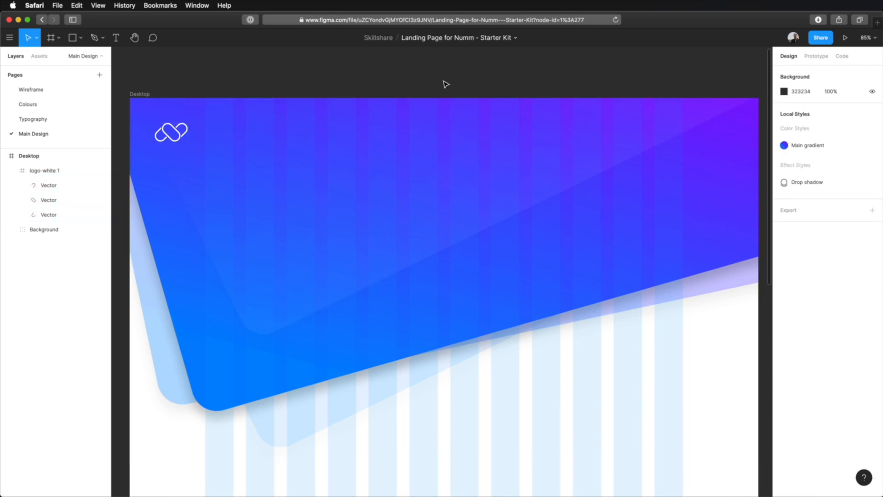
# Step: Add a text layer reading Features in the header area of the Desktop frame
pyautogui.press('t')
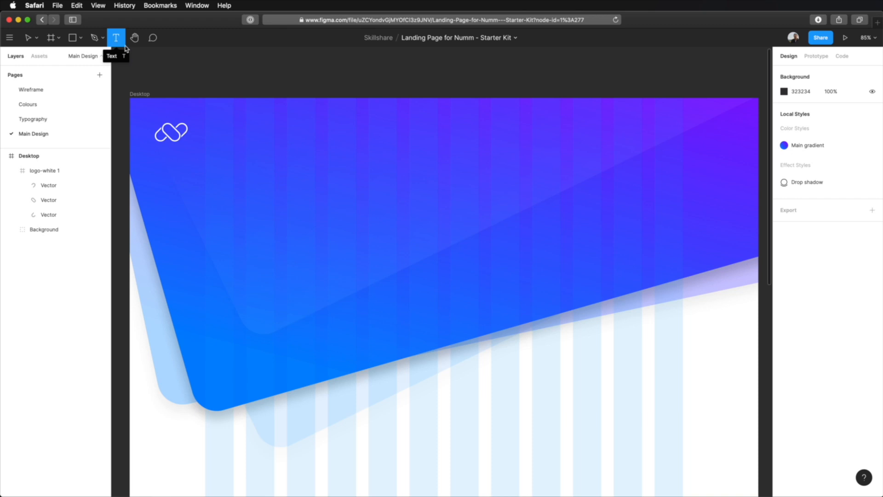
pyautogui.click(335, 148)
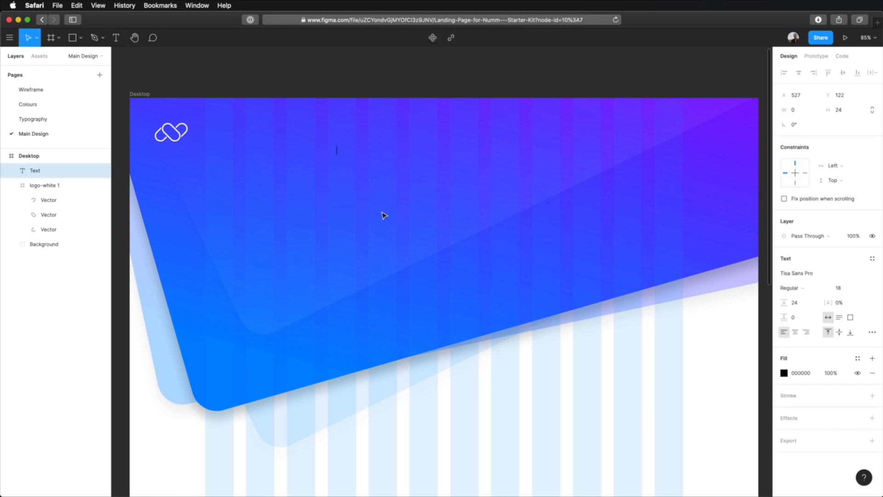
pyautogui.write('Features')
pyautogui.press('Escape')
pyautogui.click(372, 79)
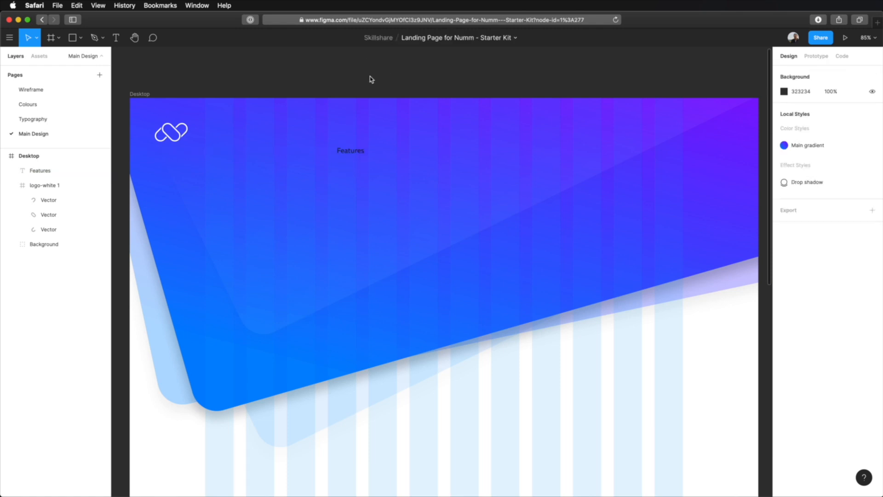
# Step: Copy the Features, Screenshots, Testimonials and Pricing text links from the header on the Wireframe page
pyautogui.click(54, 90)
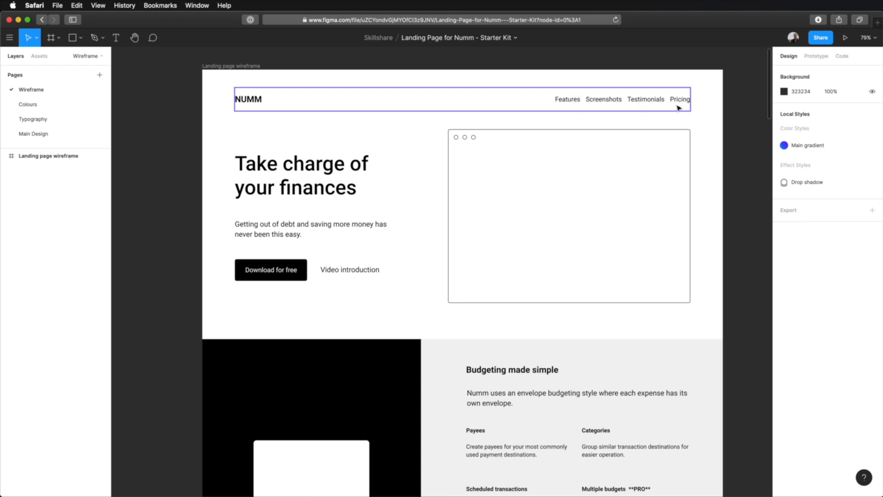
pyautogui.click(604, 101)
pyautogui.click(604, 101)
pyautogui.hotkey('shift', 'a')
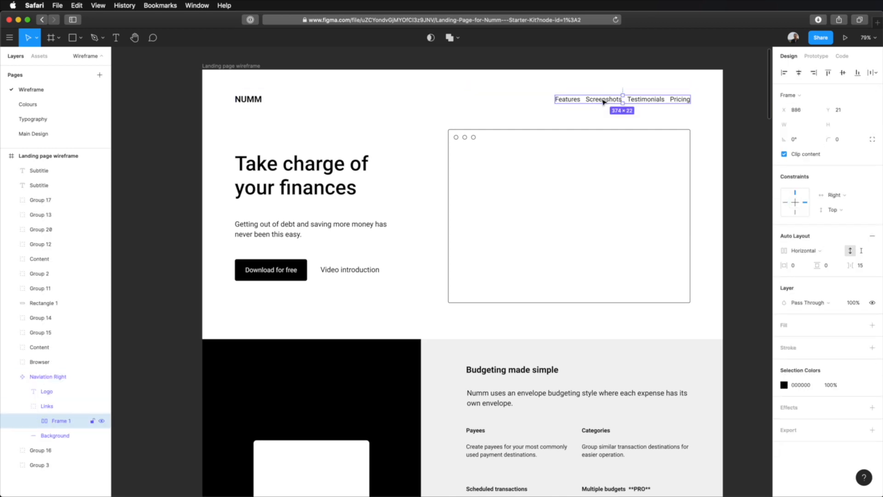
pyautogui.click(604, 101)
pyautogui.keyDown('shift'); pyautogui.click(573, 102); pyautogui.keyUp('shift')
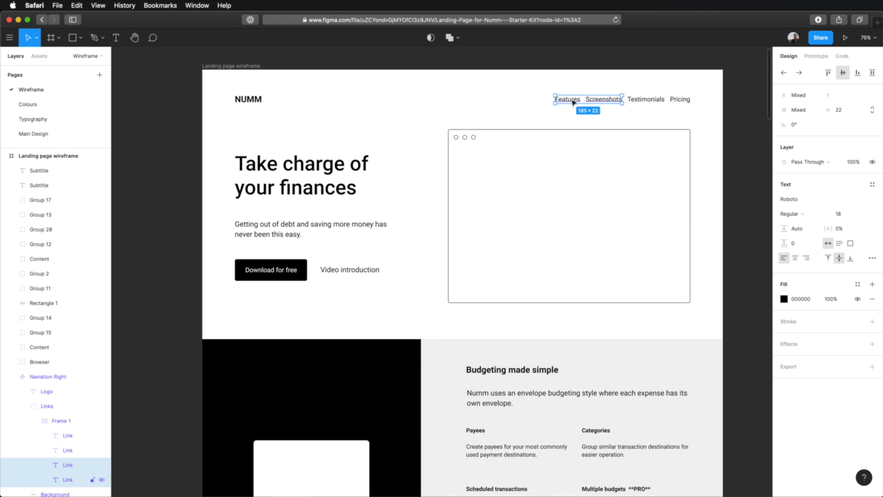
pyautogui.keyDown('shift'); pyautogui.click(639, 102); pyautogui.keyUp('shift')
pyautogui.keyDown('shift'); pyautogui.click(674, 102); pyautogui.keyUp('shift')
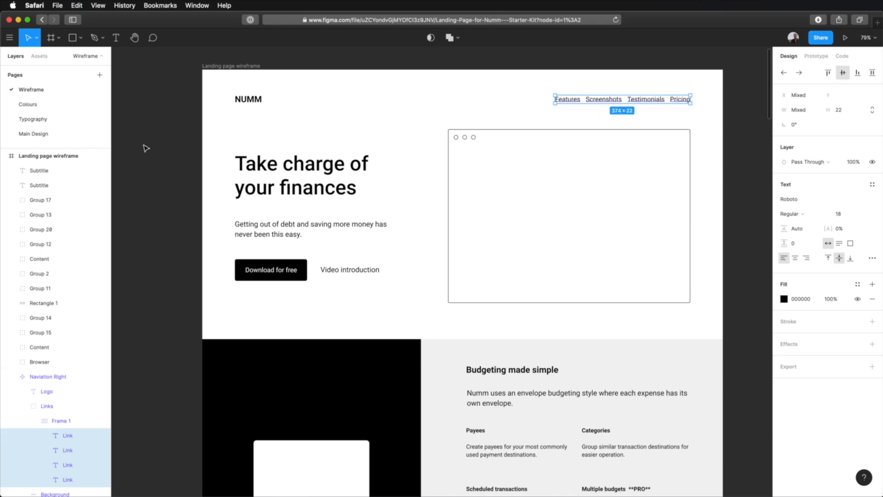
# Step: Replace the Features text on the Main Design page with the copied links and move them beside the logo at about Y 100
pyautogui.click(77, 135)
pyautogui.click(349, 150)
pyautogui.press('Delete')
pyautogui.press('super+v')
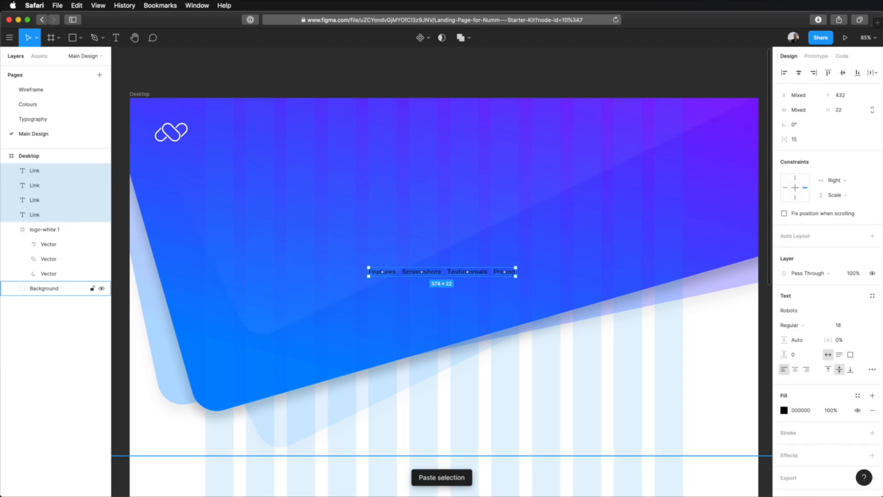
pyautogui.moveTo(432, 275); pyautogui.dragTo(321, 144)
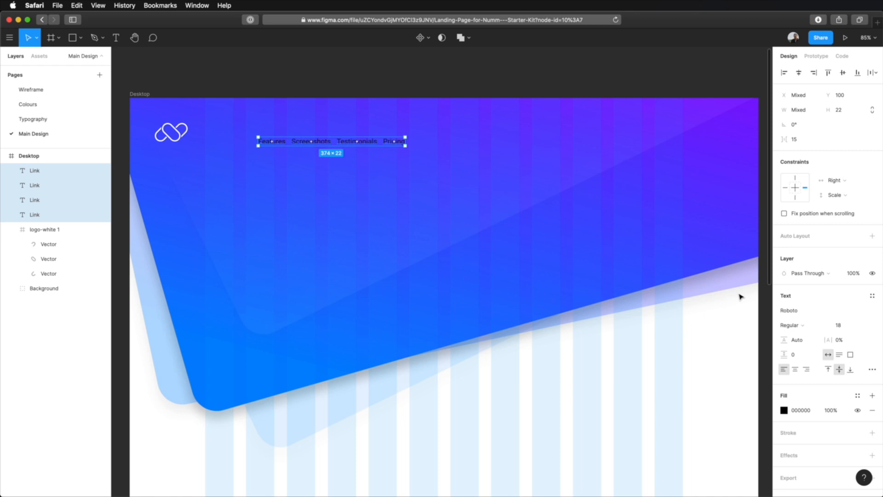
# Step: Set the fill of the four navigation links to white (FFFFFF) at 90% opacity
pyautogui.click(784, 410)
pyautogui.write('ffffff')
pyautogui.press('Return')
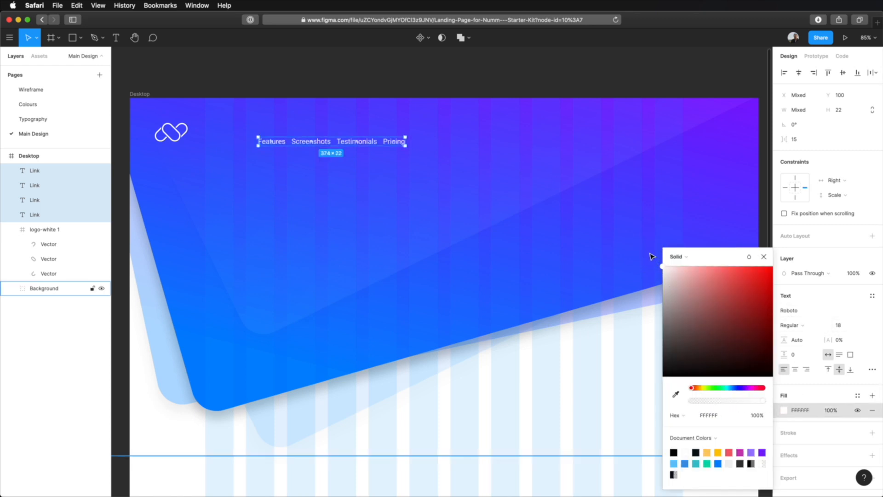
pyautogui.click(830, 414)
pyautogui.write('90')
pyautogui.press('Return')
# Step: Set the navigation links' font to Brandon Grotesque with a line height of 24 and deselect them
pyautogui.click(803, 310)
pyautogui.write('Brandon Grotesque')
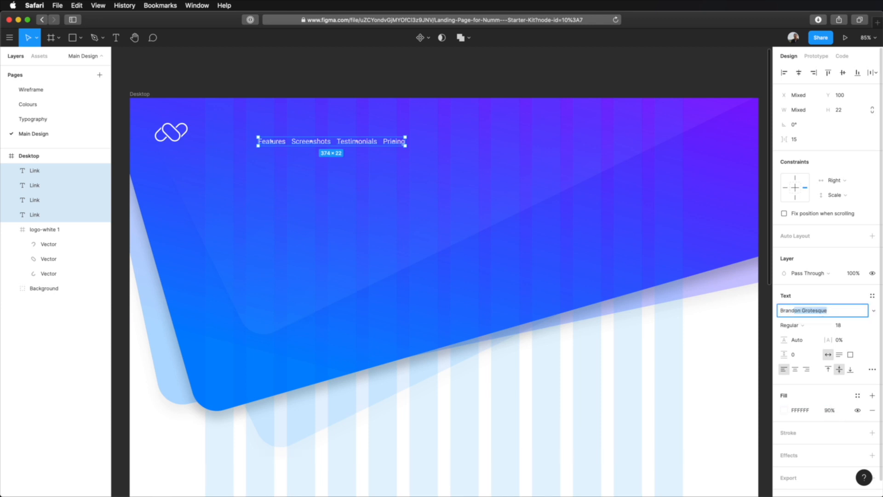
pyautogui.press('Return')
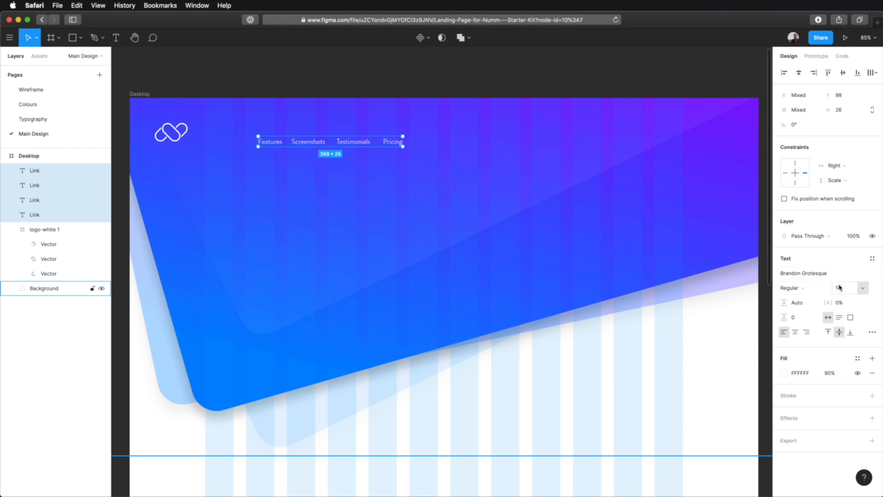
pyautogui.click(814, 305)
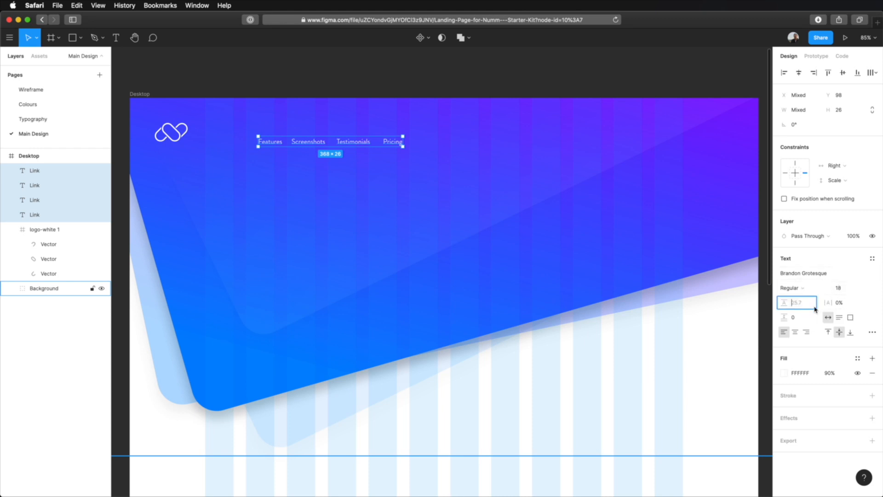
pyautogui.write('24')
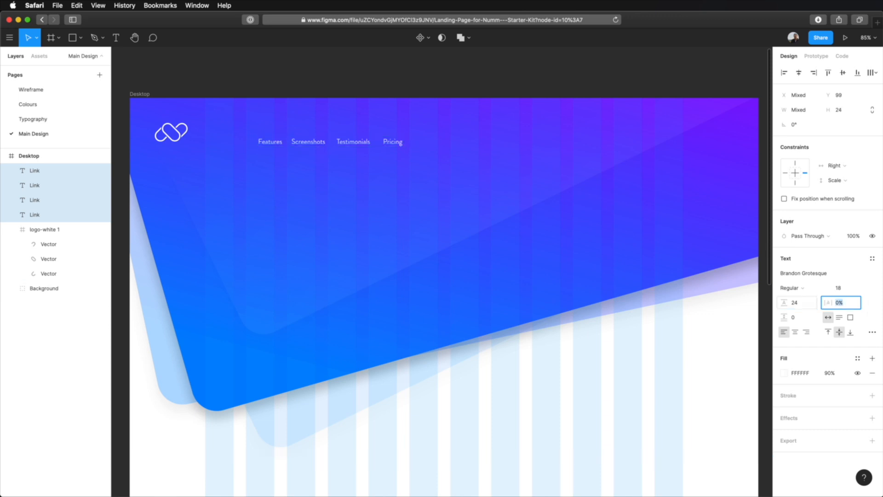
pyautogui.click(838, 302)
pyautogui.click(382, 85)
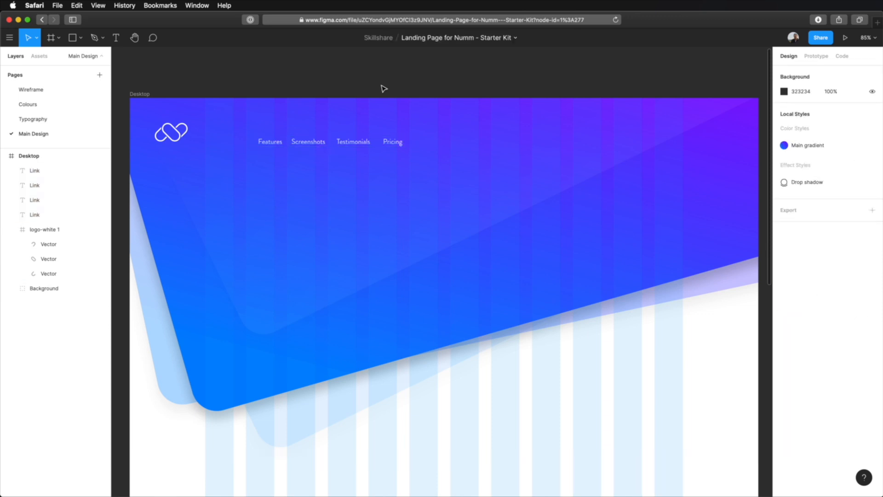
pyautogui.scroll(5, 281, 120)
pyautogui.moveTo(385, 134); pyautogui.dragTo(512, 151)
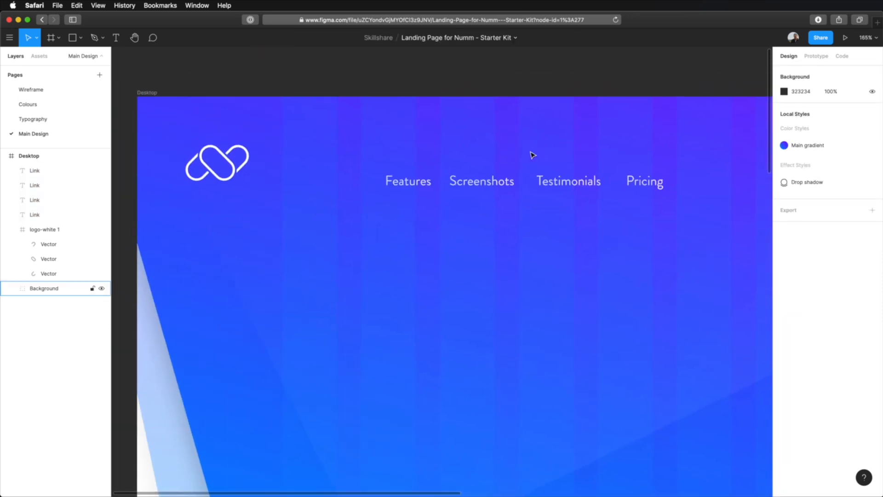
pyautogui.click(407, 181)
pyautogui.keyDown('shift'); pyautogui.click(478, 183); pyautogui.keyUp('shift')
pyautogui.keyDown('shift'); pyautogui.click(552, 182); pyautogui.keyUp('shift')
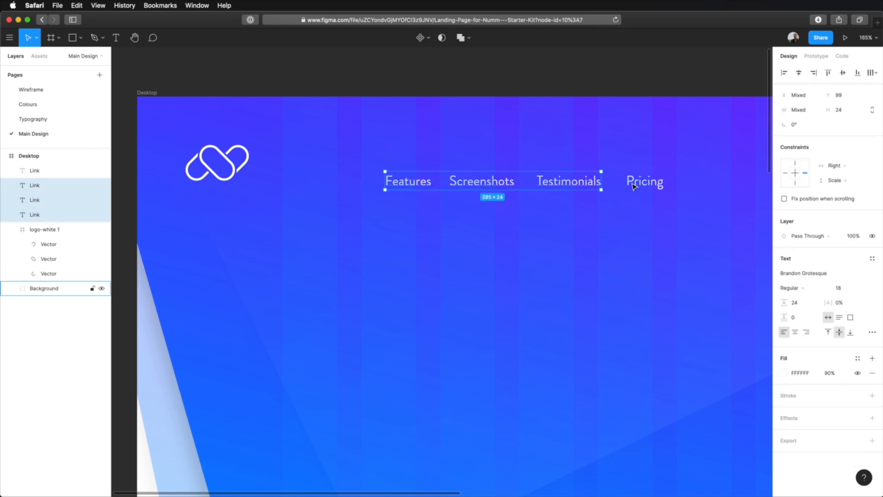
pyautogui.keyDown('shift'); pyautogui.click(643, 184); pyautogui.keyUp('shift')
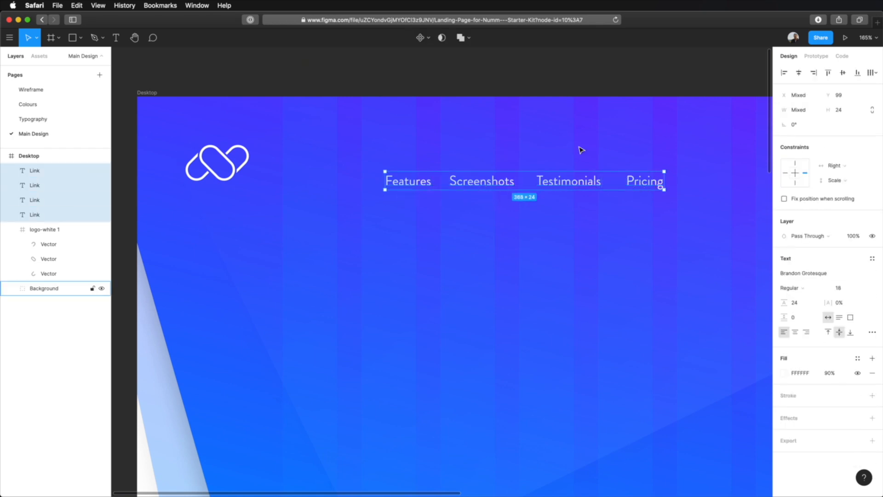
pyautogui.click(542, 79)
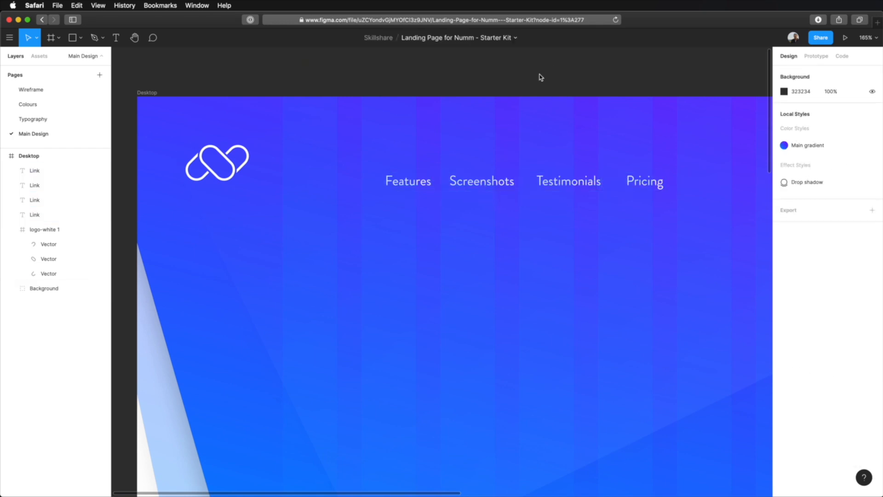
# Step: Move the Features link so its gap to the Screenshots link is 32
pyautogui.click(424, 192)
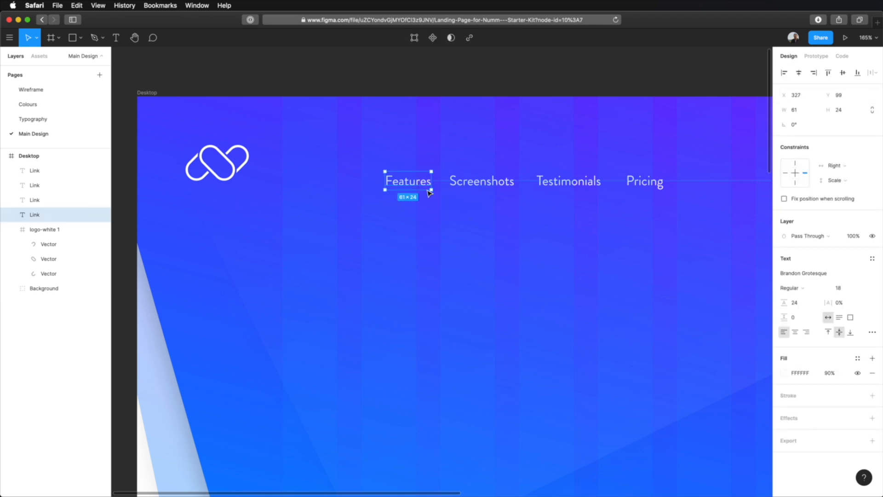
pyautogui.press('alt')
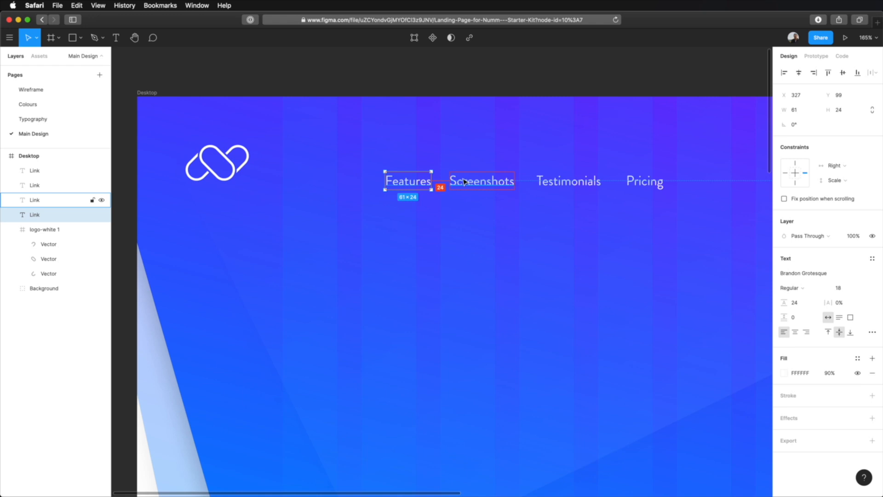
pyautogui.hotkey('shift', 'Left')
pyautogui.press('Right')
pyautogui.press('Right')
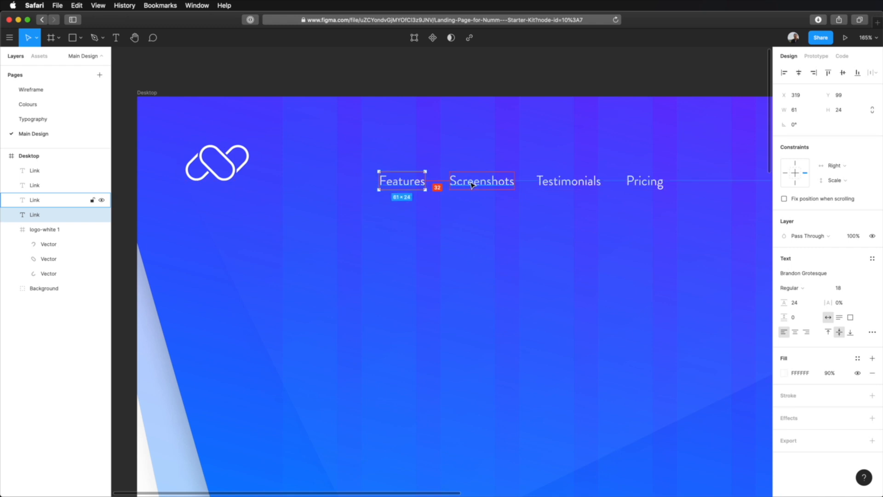
# Step: Shift the Features and Screenshots links together so the gap to Testimonials is 32
pyautogui.click(500, 185)
pyautogui.keyDown('shift'); pyautogui.click(401, 186); pyautogui.keyUp('shift')
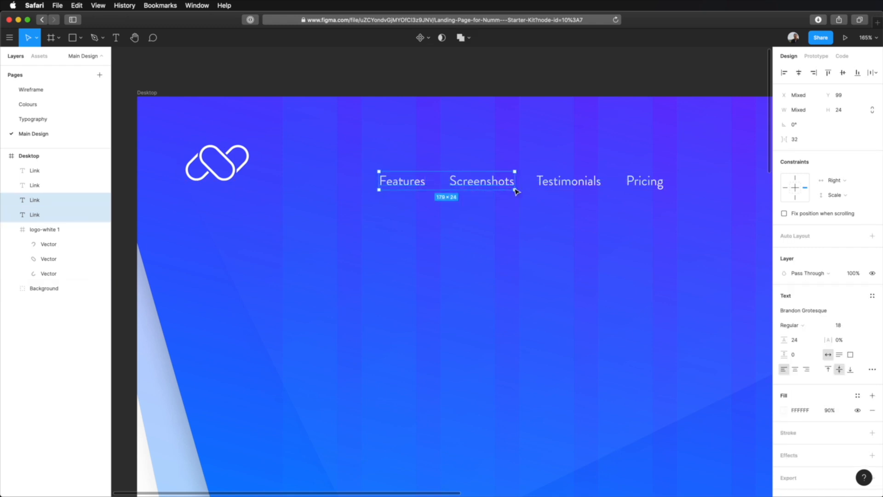
pyautogui.press('Left')
pyautogui.press('Left')
pyautogui.press('Left')
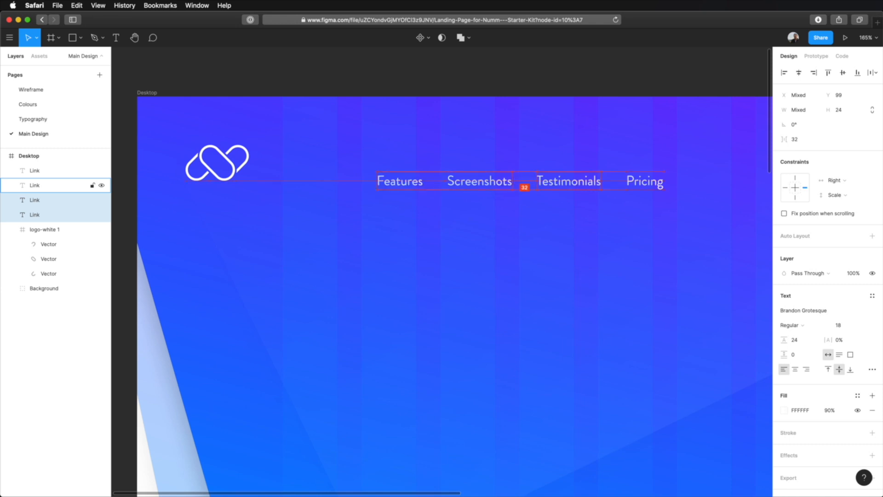
# Step: Shift the Features, Screenshots and Testimonials links together to leave a gap of 32 before Pricing, and deselect them
pyautogui.keyDown('shift'); pyautogui.click(567, 184); pyautogui.keyUp('shift')
pyautogui.press('alt')
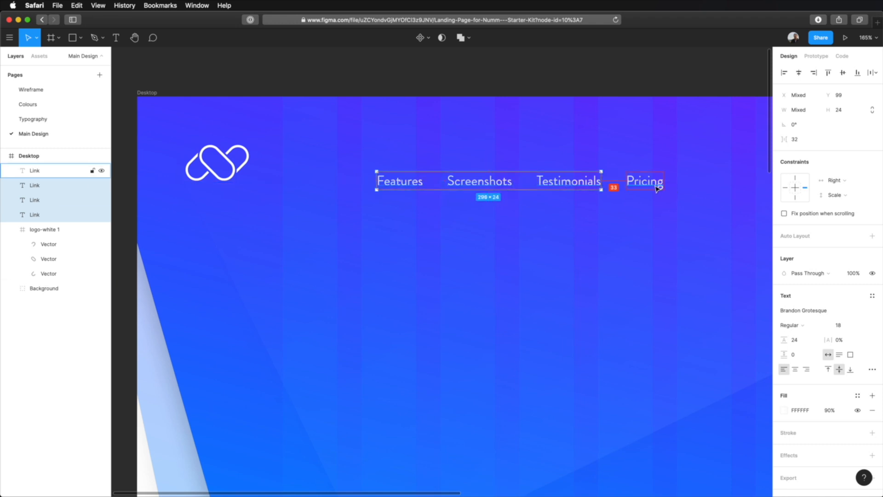
pyautogui.press('Right')
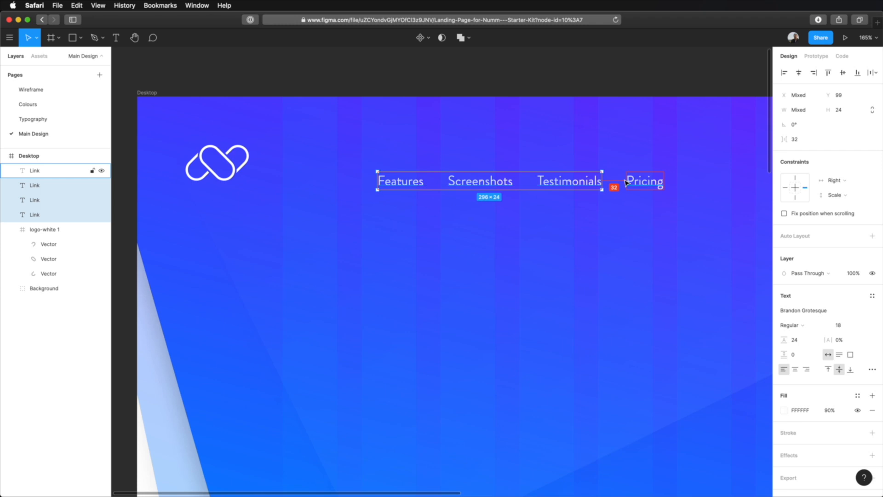
pyautogui.click(564, 86)
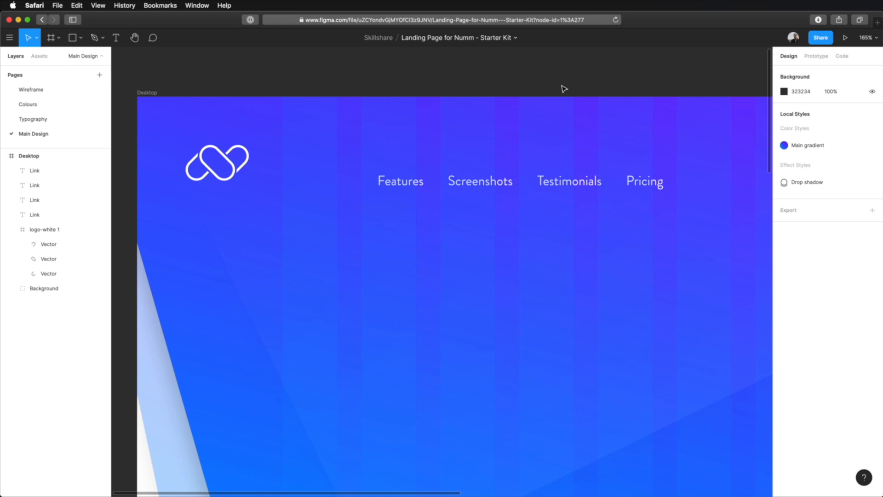
# Step: Wrap the Features, Screenshots, Testimonials and Pricing links in an auto layout frame and check its child layers
pyautogui.click(413, 186)
pyautogui.keyDown('shift'); pyautogui.click(488, 183); pyautogui.keyUp('shift')
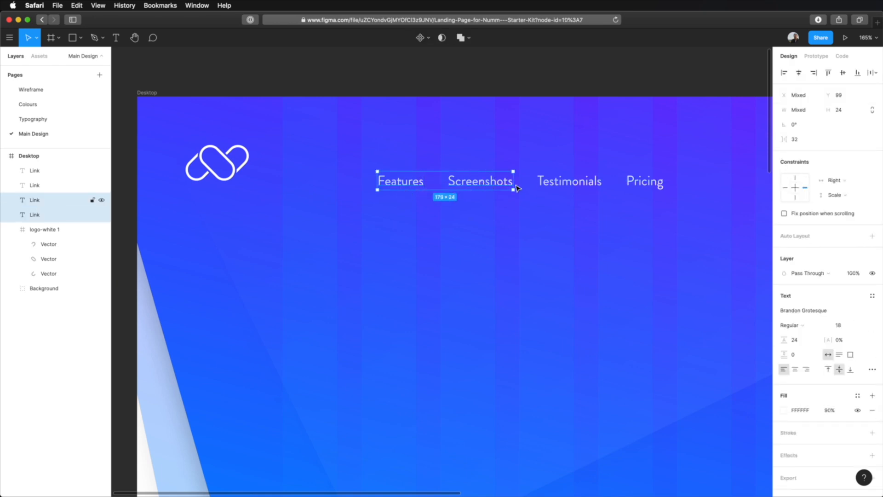
pyautogui.keyDown('shift'); pyautogui.click(575, 183); pyautogui.keyUp('shift')
pyautogui.keyDown('shift'); pyautogui.click(648, 183); pyautogui.keyUp('shift')
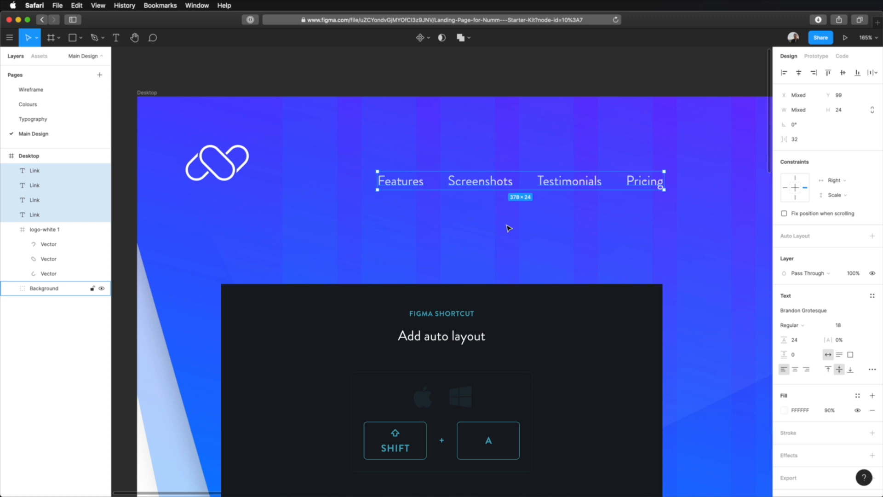
pyautogui.rightClick(491, 184)
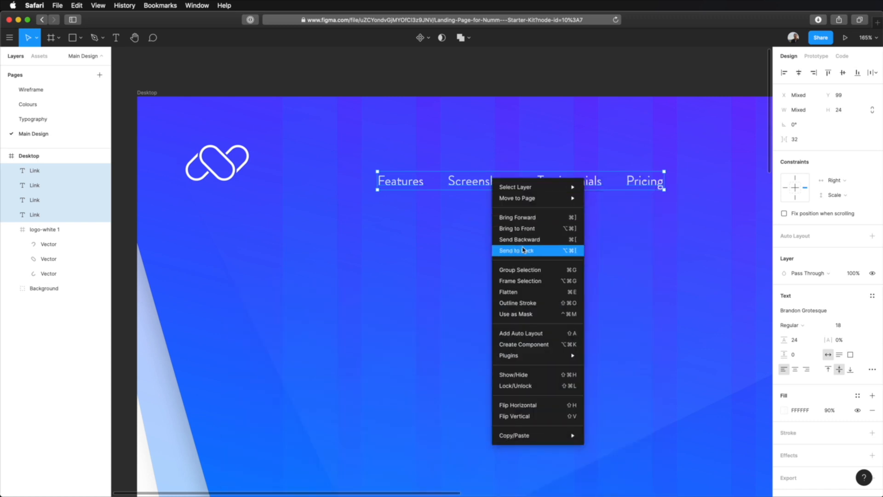
pyautogui.click(535, 336)
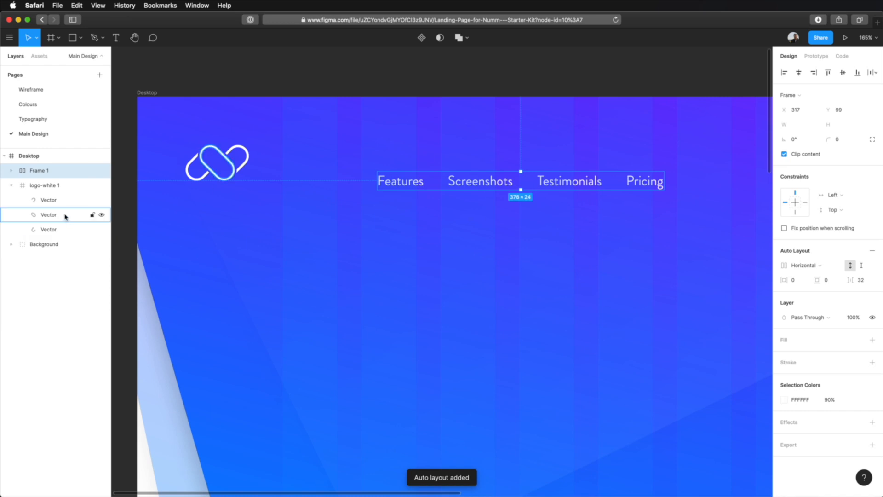
pyautogui.click(10, 171)
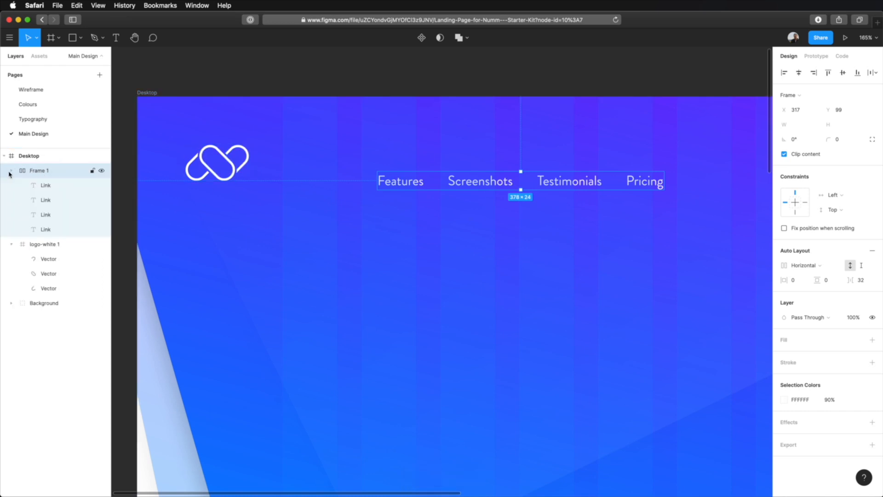
pyautogui.click(11, 171)
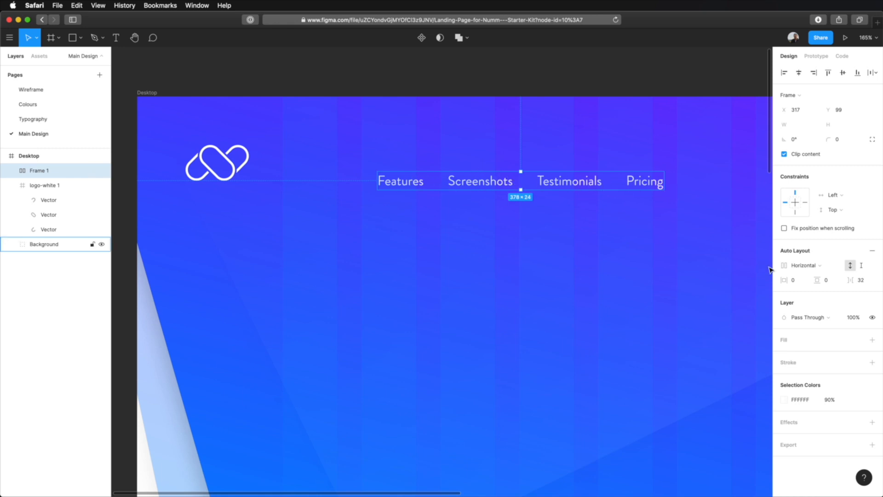
# Step: Try a vertical direction for the link frame's auto layout, and switch it back to horizontal
pyautogui.click(810, 269)
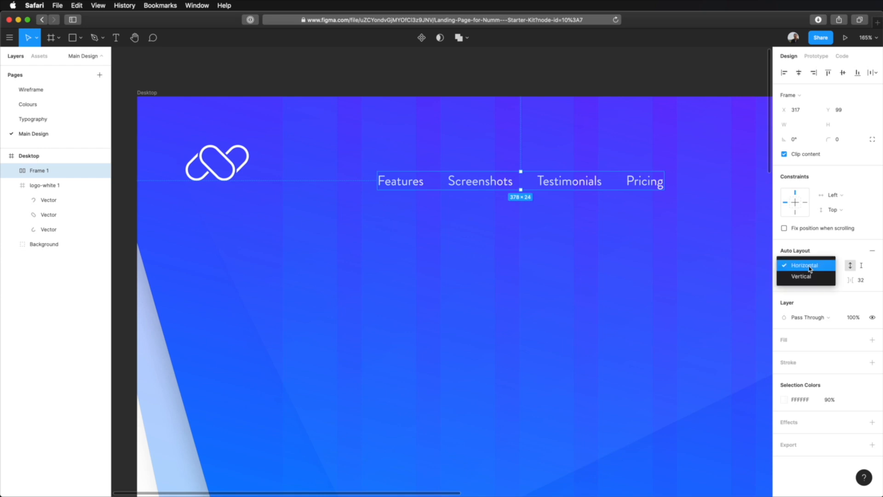
pyautogui.click(810, 277)
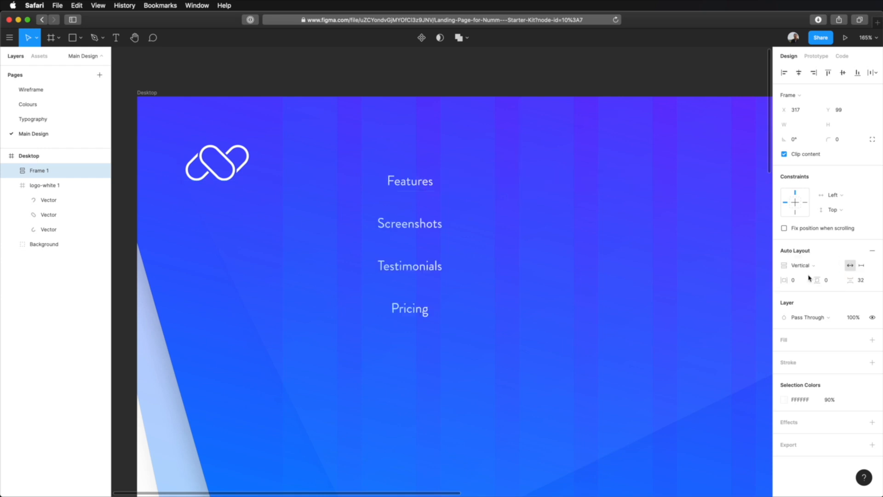
pyautogui.click(808, 266)
pyautogui.click(809, 258)
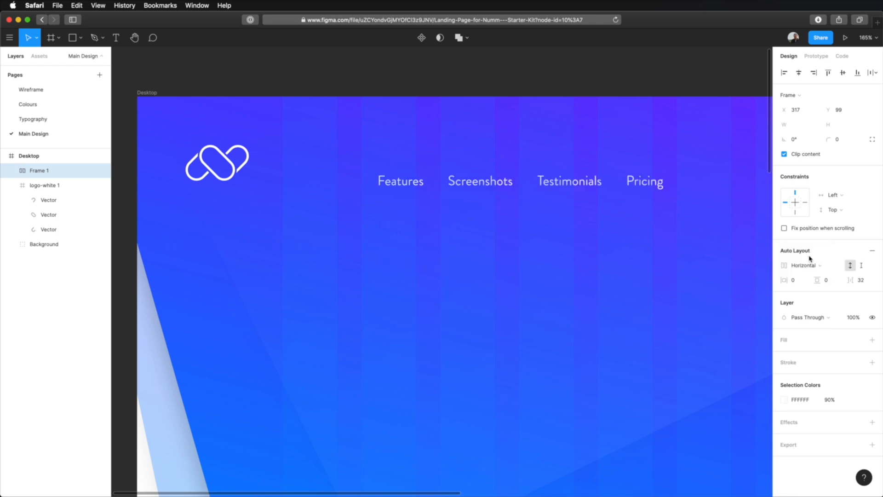
# Step: Try horizontal and vertical padding of 32 on the link frame, and undo it
pyautogui.click(798, 285)
pyautogui.write('32')
pyautogui.press('Tab')
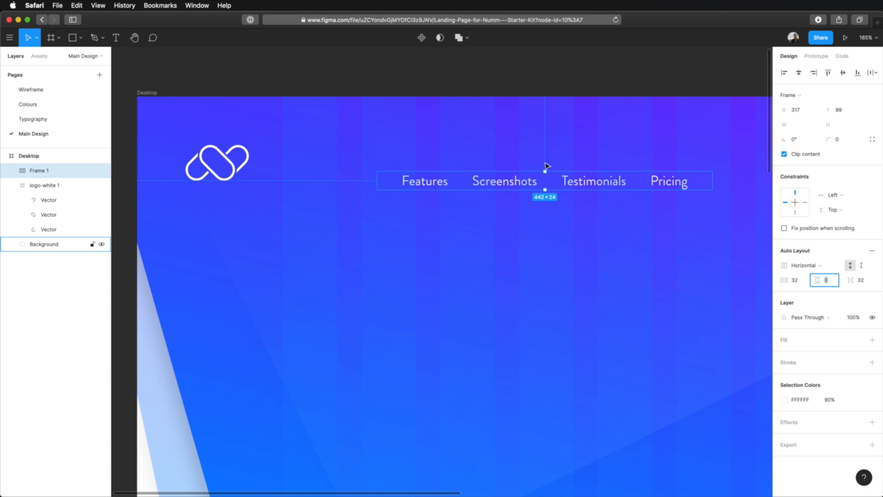
pyautogui.write('32')
pyautogui.click(860, 280)
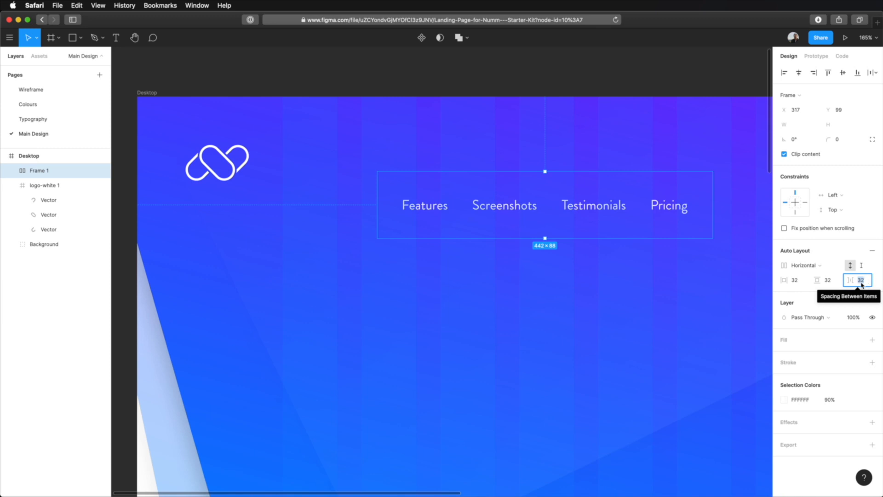
pyautogui.press('super+z')
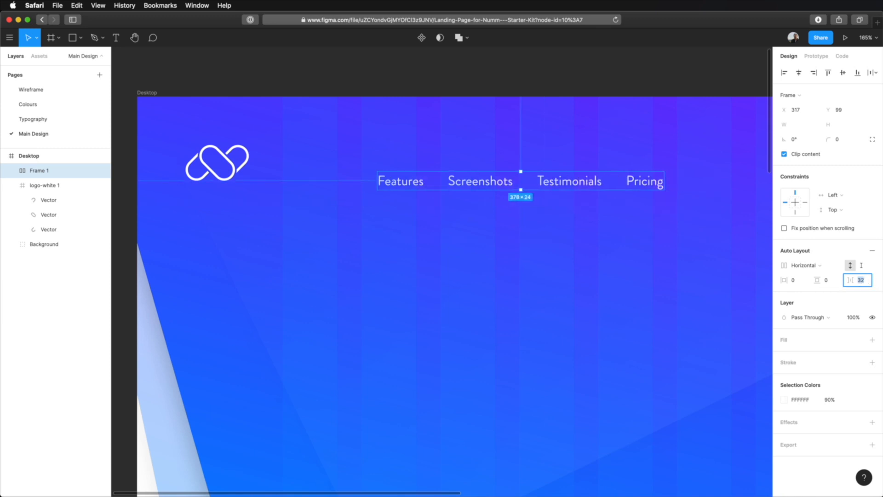
# Step: Set the spacing between items in the link frame to 24 and check the gaps between the links
pyautogui.write('24')
pyautogui.press('Tab')
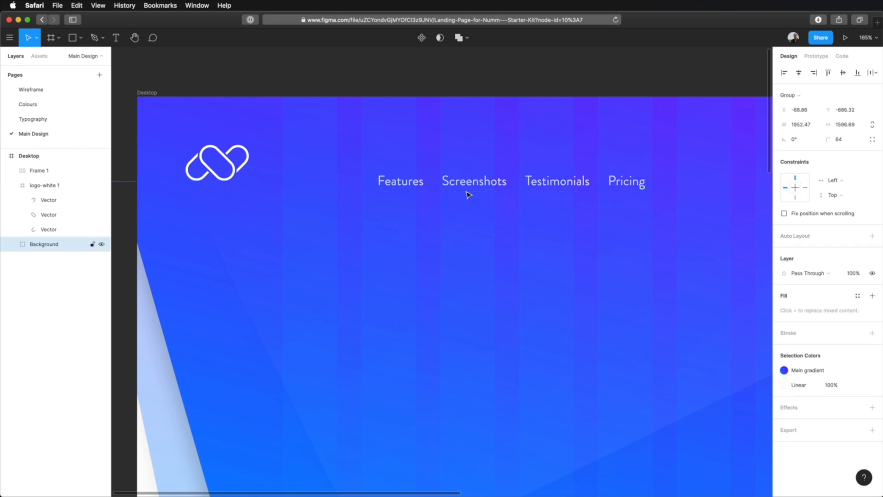
pyautogui.click(472, 182)
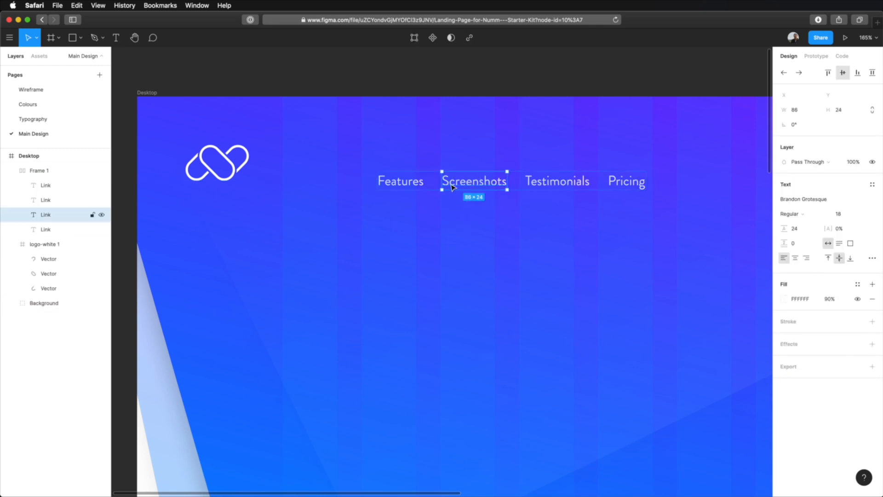
pyautogui.click(545, 183)
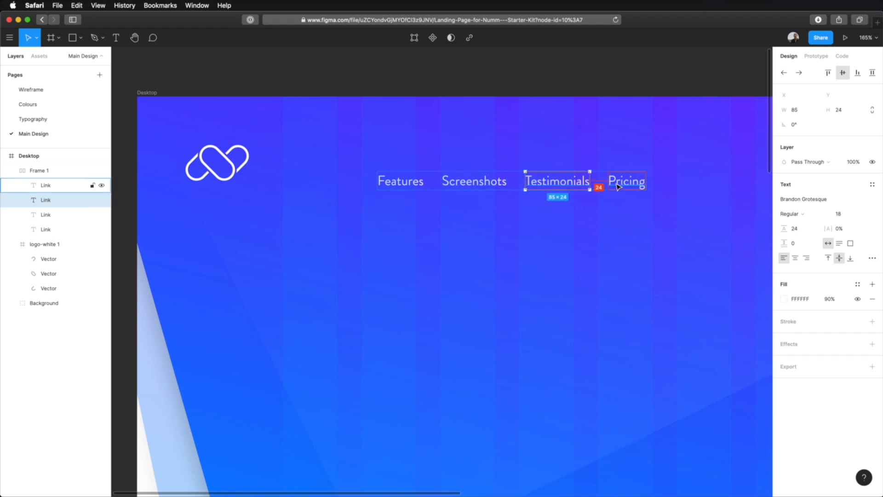
pyautogui.click(575, 67)
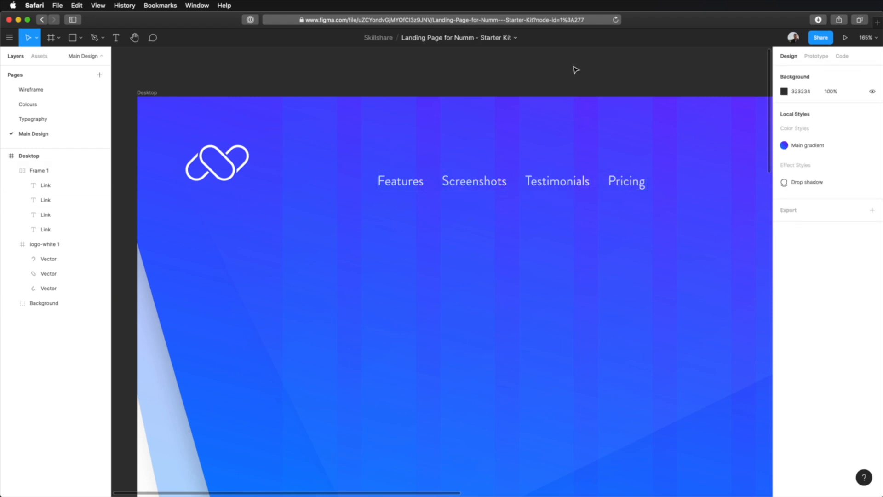
# Step: Rename the auto layout frame that holds the four navigation links as "Main menu"
pyautogui.click(556, 185)
pyautogui.doubleClick(40, 171)
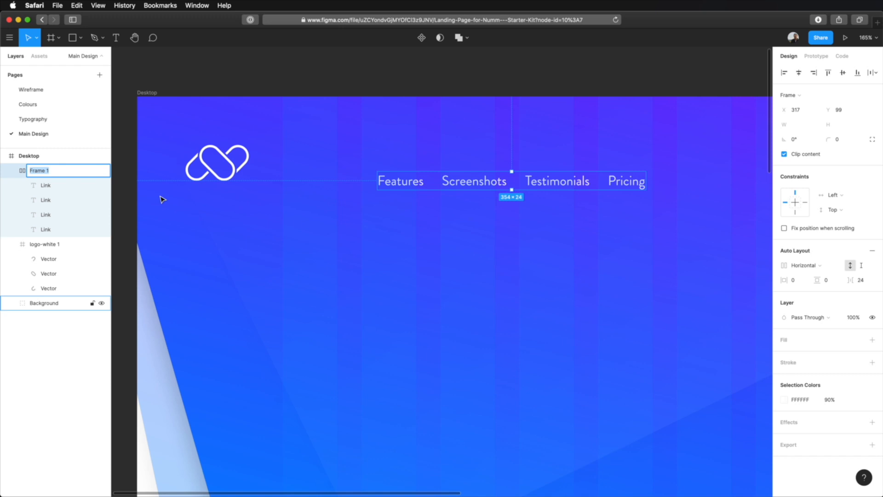
pyautogui.write('Main menu')
pyautogui.press('Return')
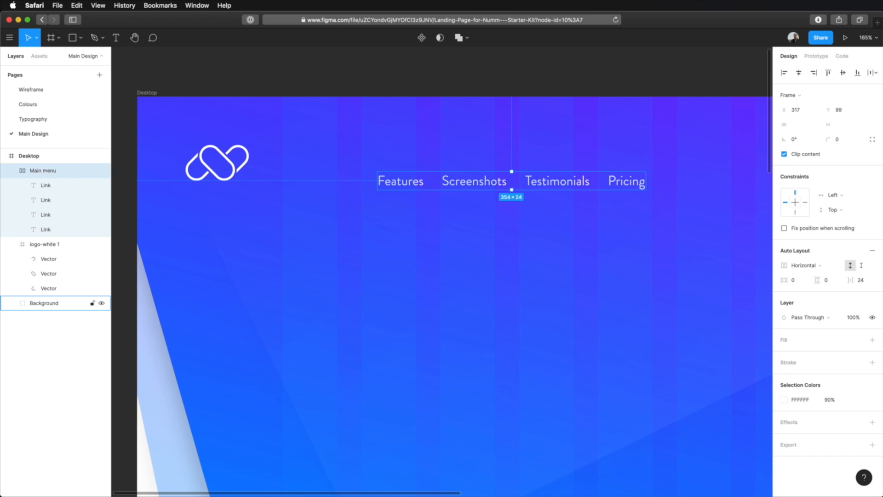
# Step: Move the Main menu frame beside the logo at X 192, align the vertical centers of both, and deselect them
pyautogui.moveTo(484, 184); pyautogui.dragTo(391, 165)
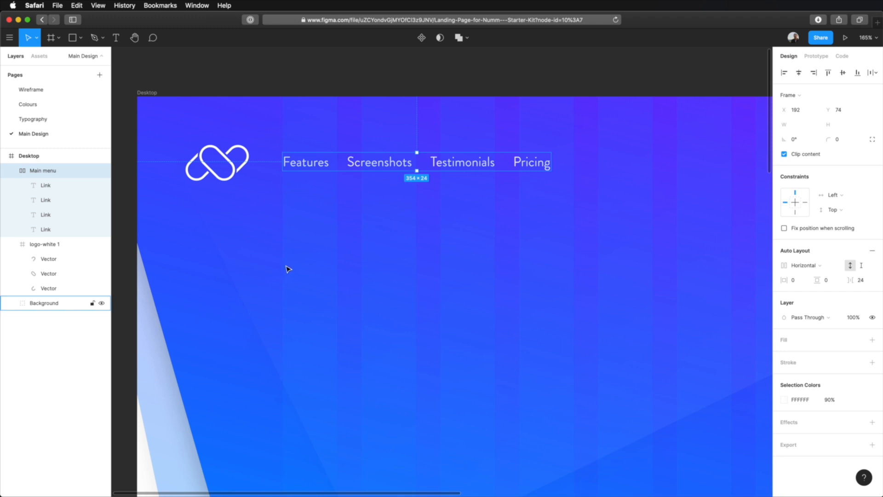
pyautogui.moveTo(302, 161)
pyautogui.mouseDown()
pyautogui.moveTo(330, 162)
pyautogui.moveTo(300, 164)
pyautogui.mouseUp()
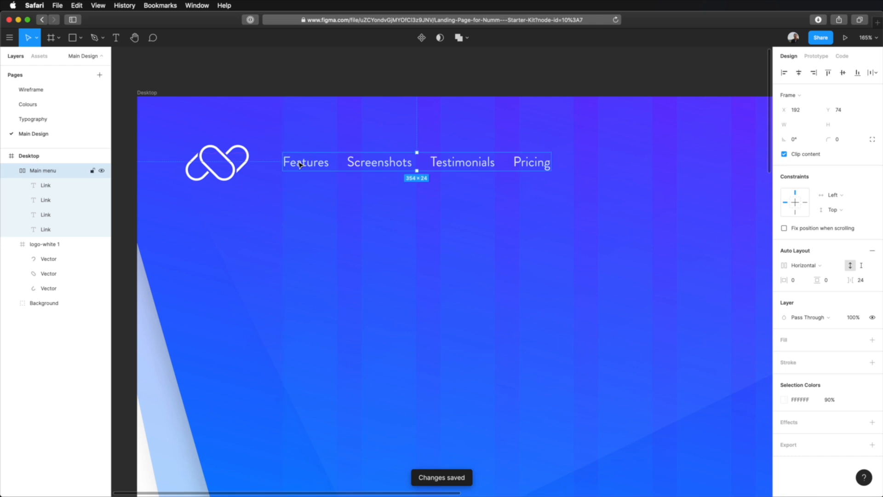
pyautogui.keyDown('shift'); pyautogui.click(236, 167); pyautogui.keyUp('shift')
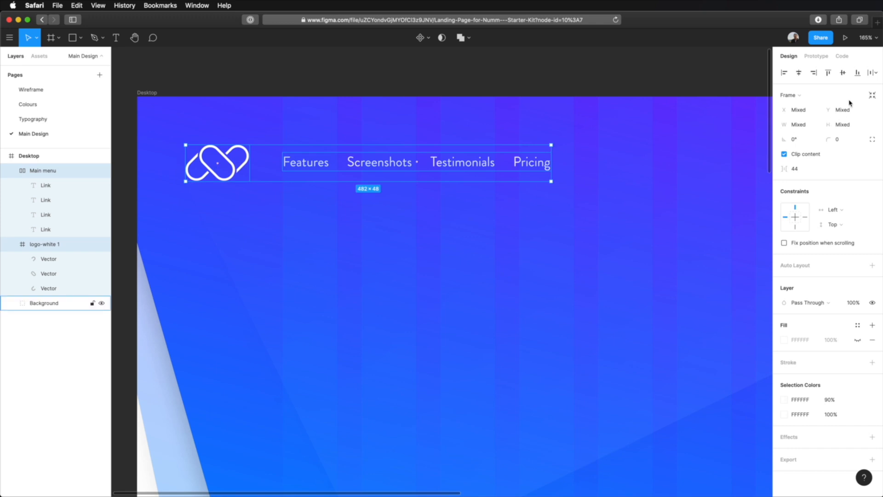
pyautogui.click(843, 74)
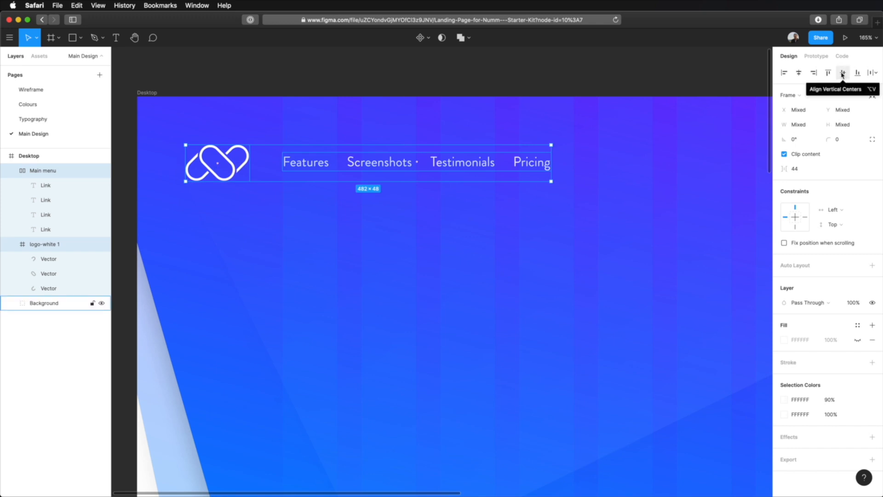
pyautogui.click(843, 74)
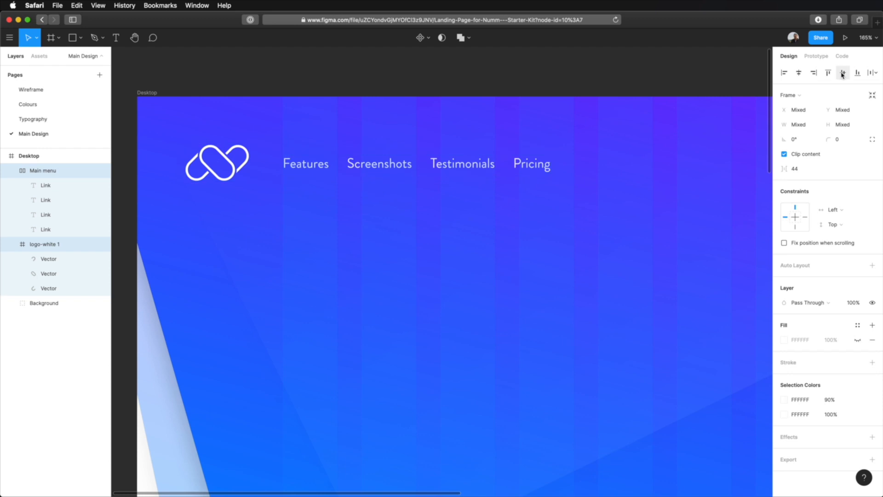
pyautogui.click(657, 88)
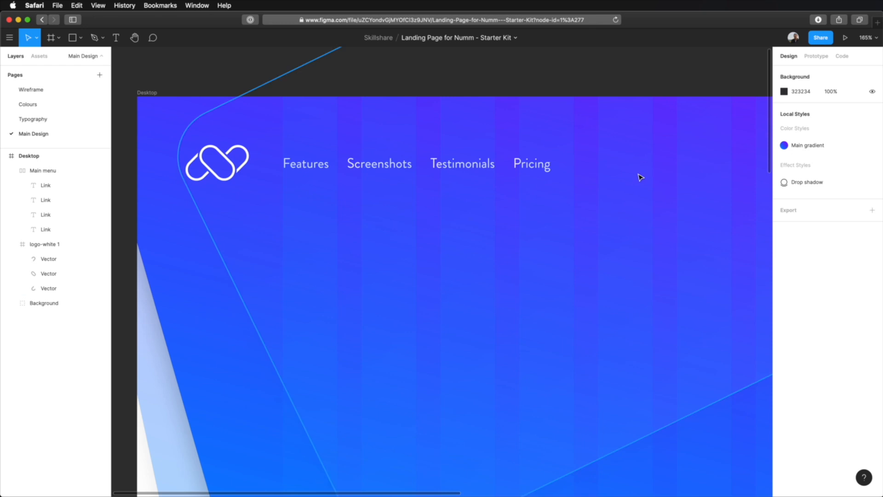
# Step: Hide the layout grids to show the whole header without the columns
pyautogui.scroll(-5, 637, 177)
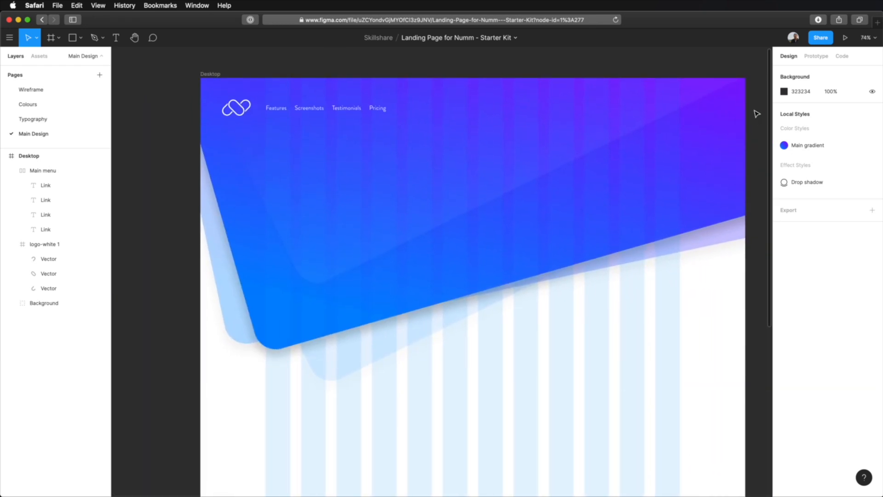
pyautogui.hotkey('ctrl', 'g')
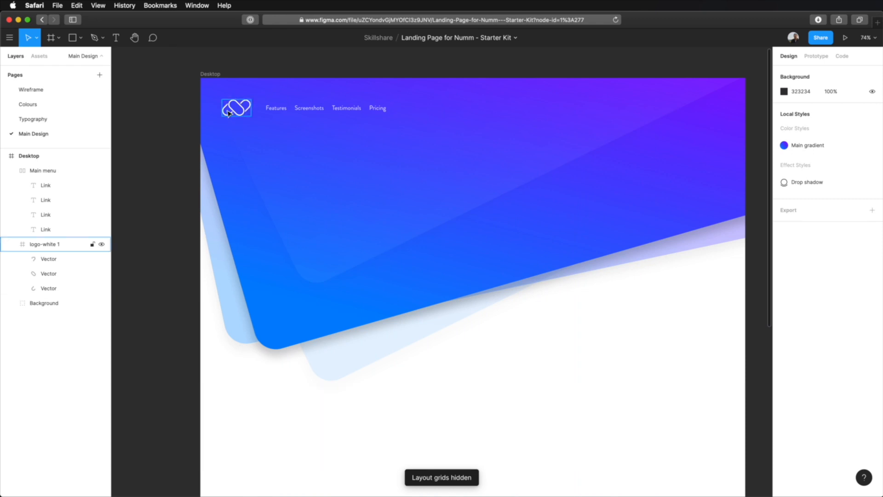